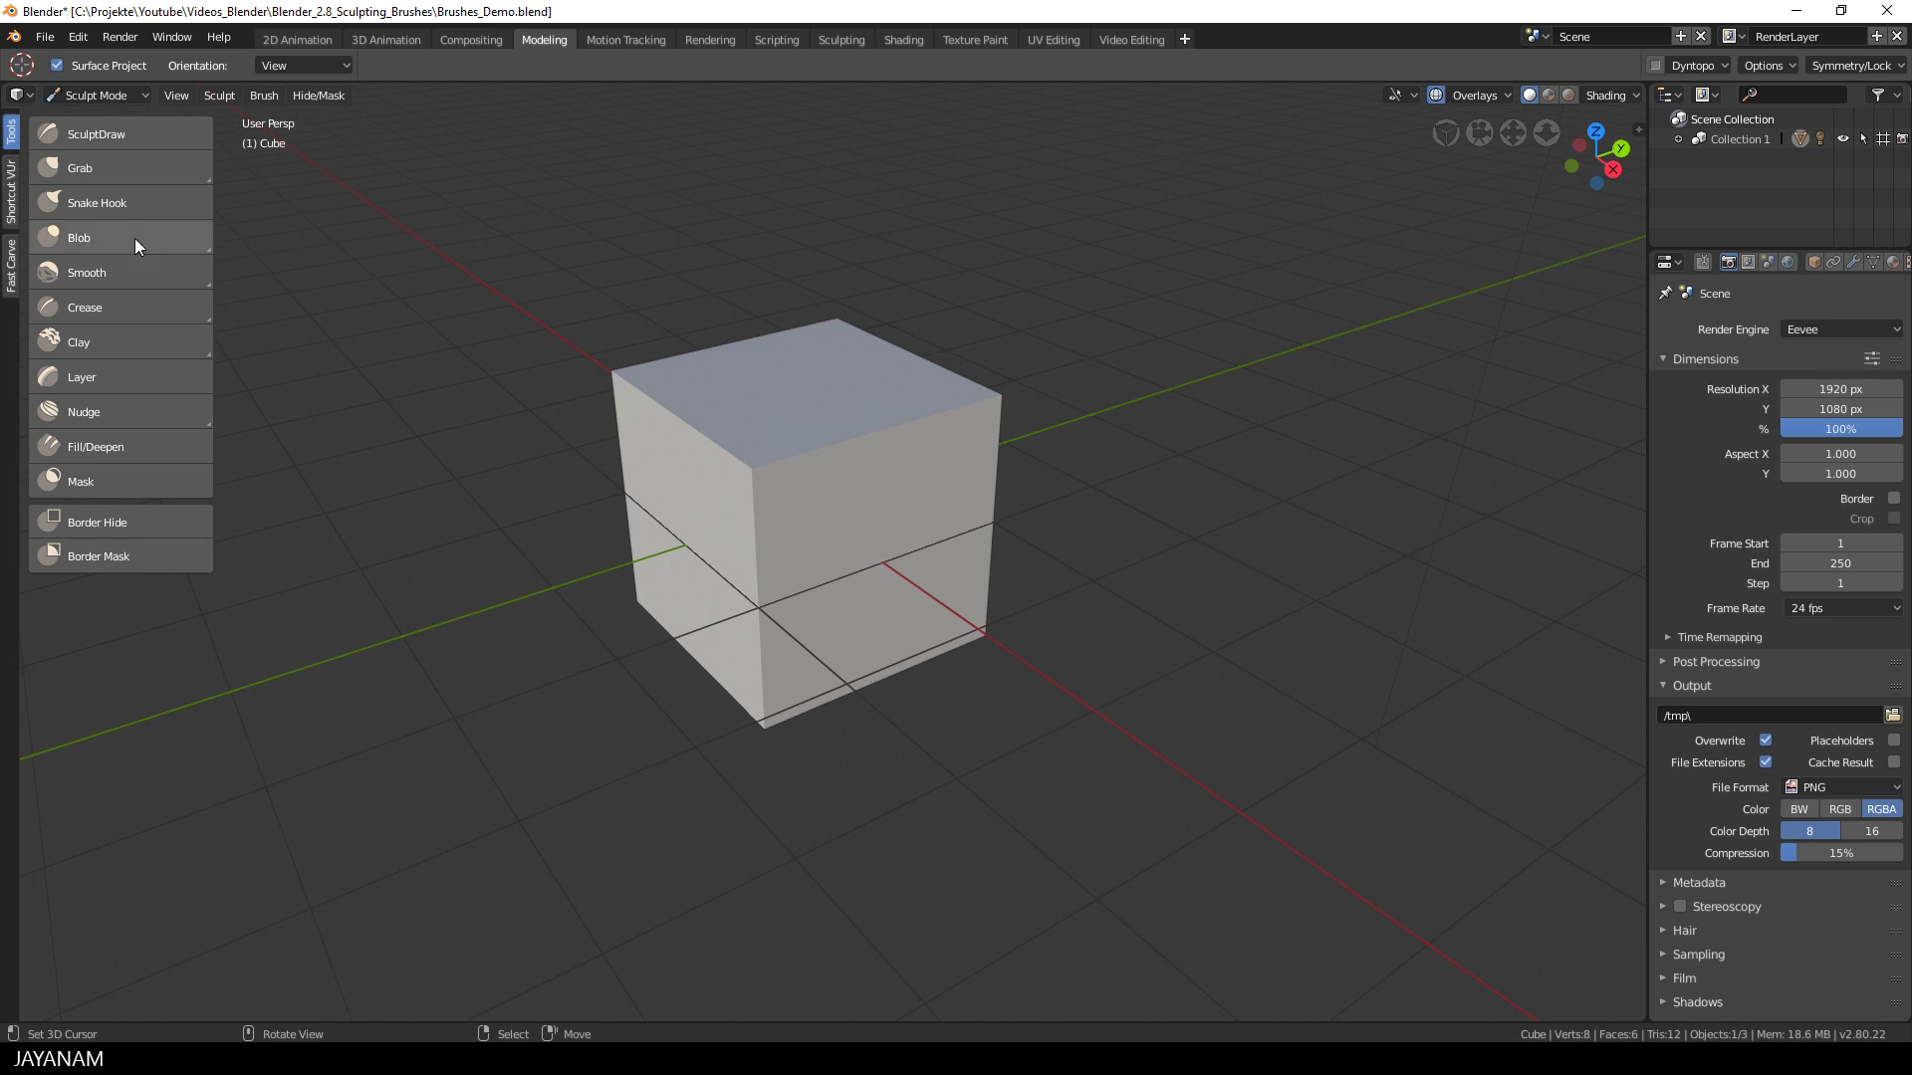
Make Snake Hook the active sculpt tool for the default cube.
click(104, 204)
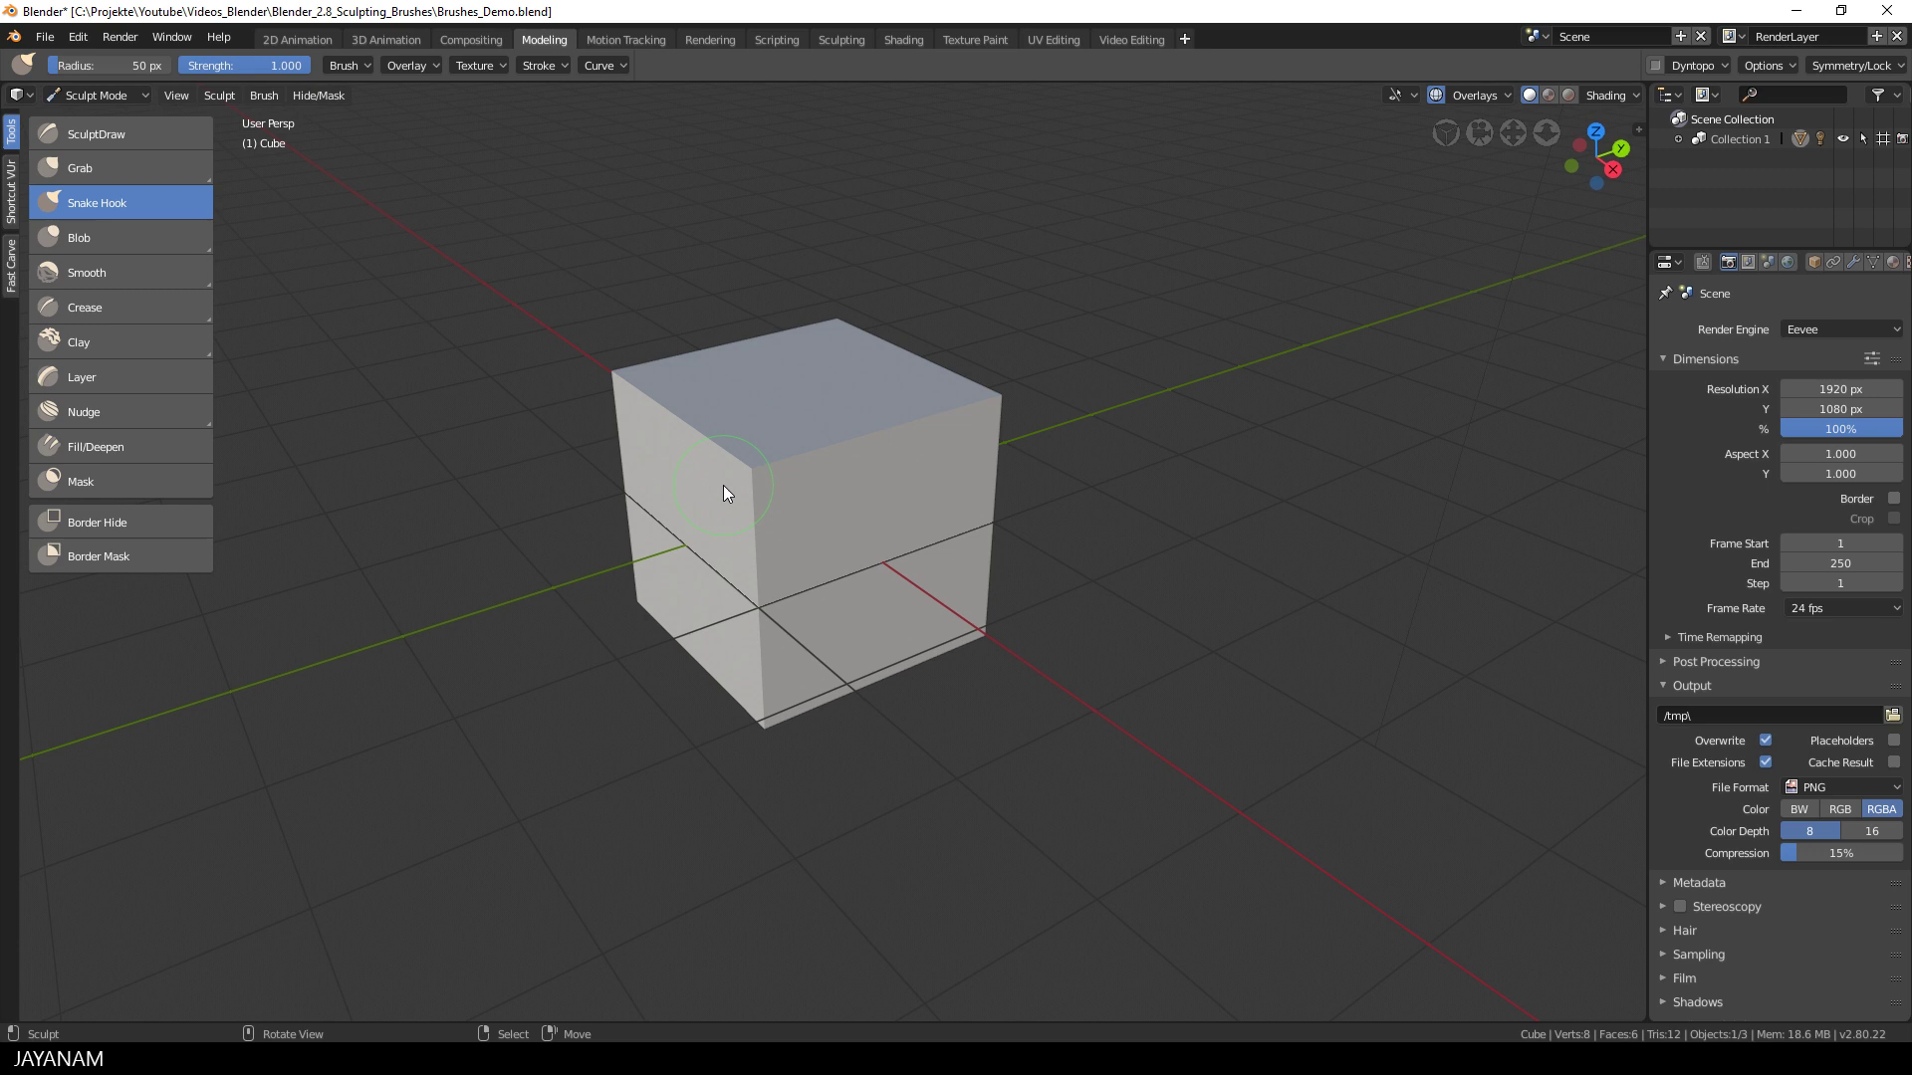
Switch to the Sculpting workspace and widen the toolbar so tool names show.
click(845, 38)
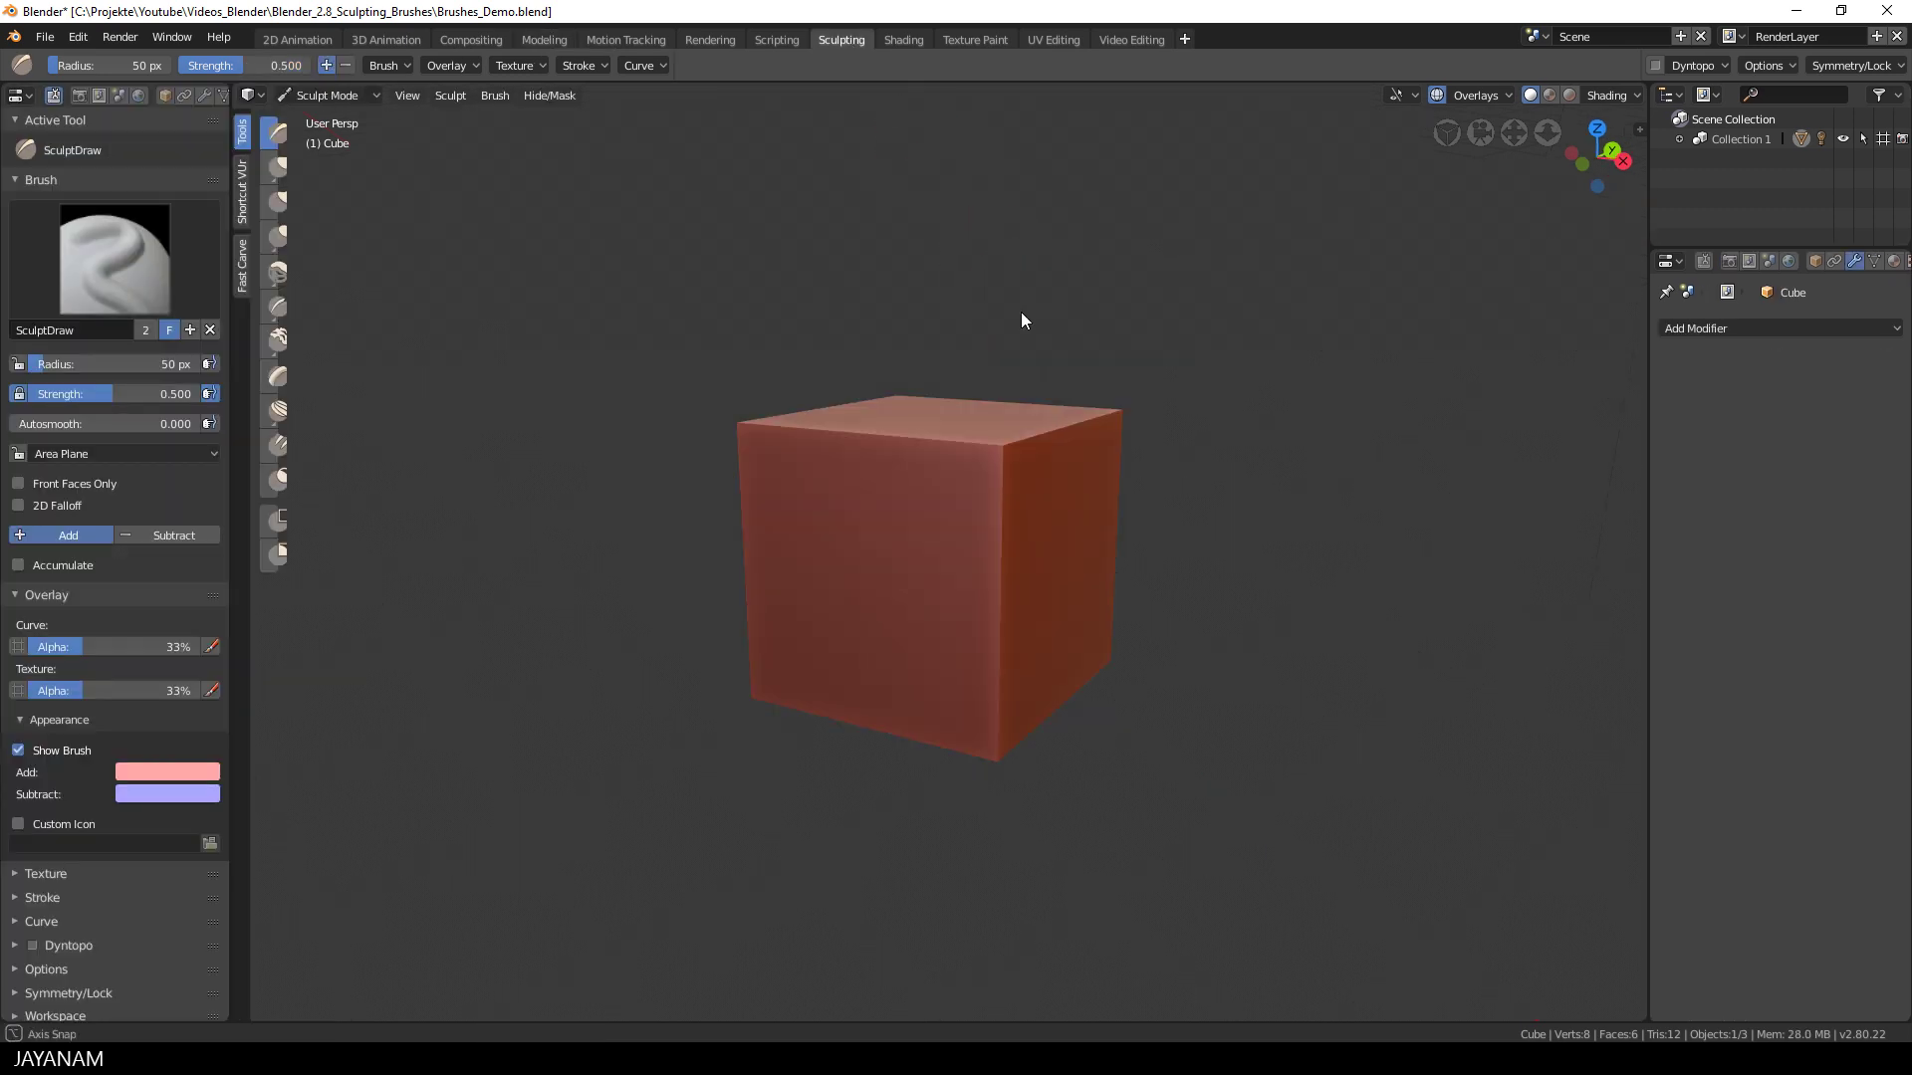
middle_drag(1022, 314, 997, 331)
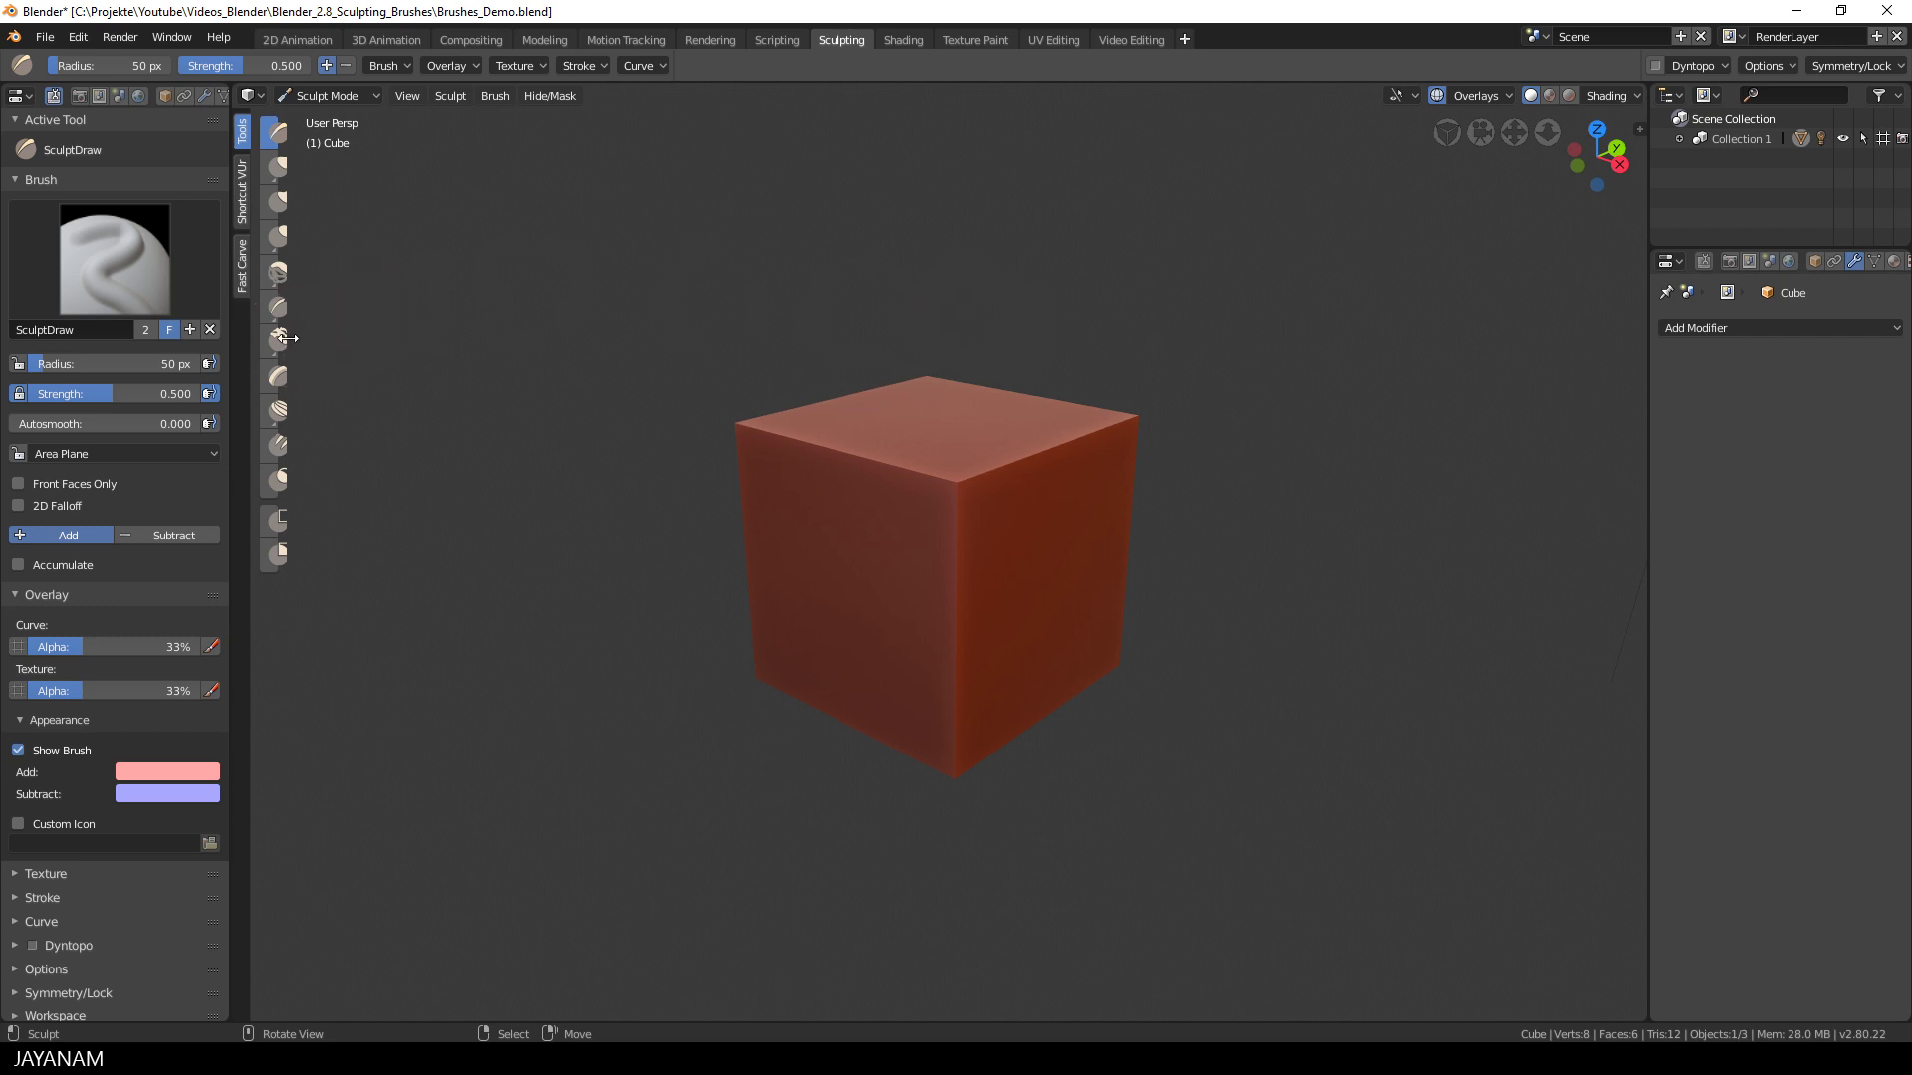
drag(294, 340, 404, 345)
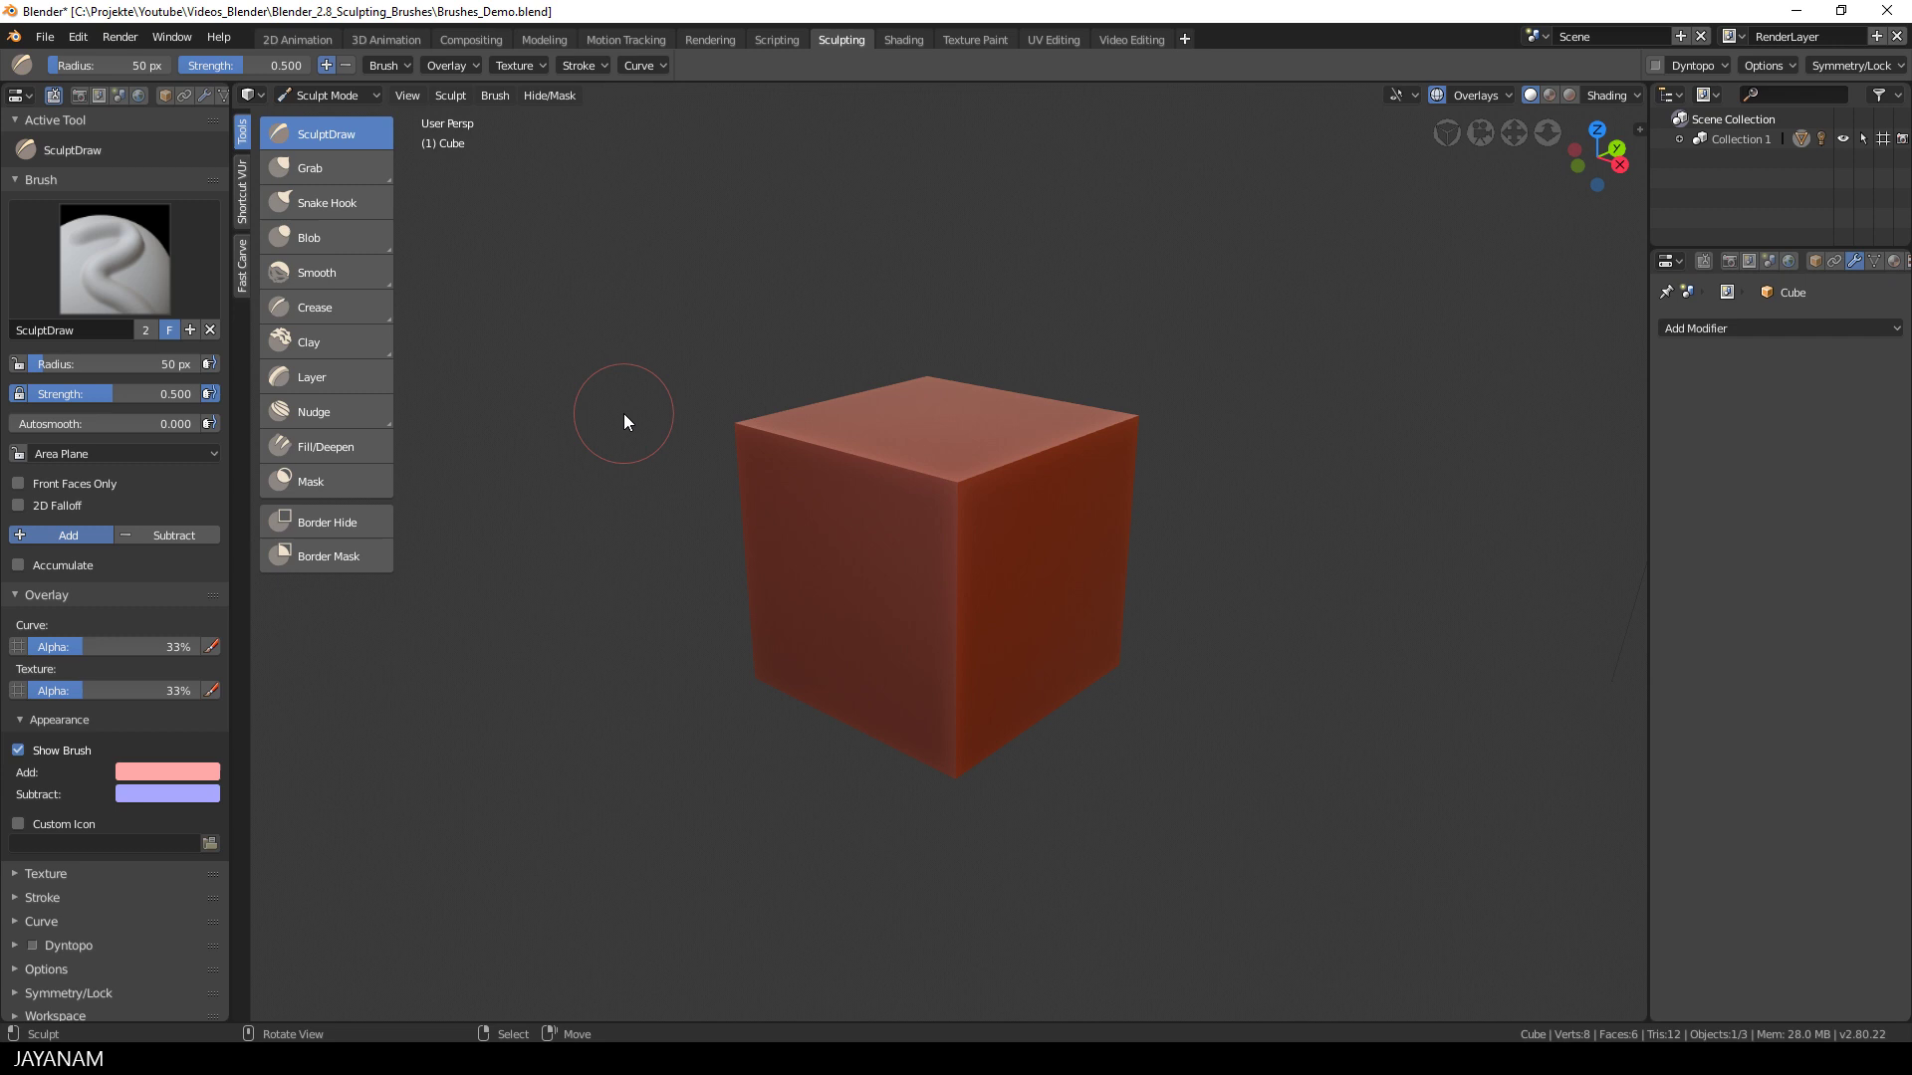
Change the viewport shading to the neutral grey MatCap so the cube displays grey.
click(1607, 96)
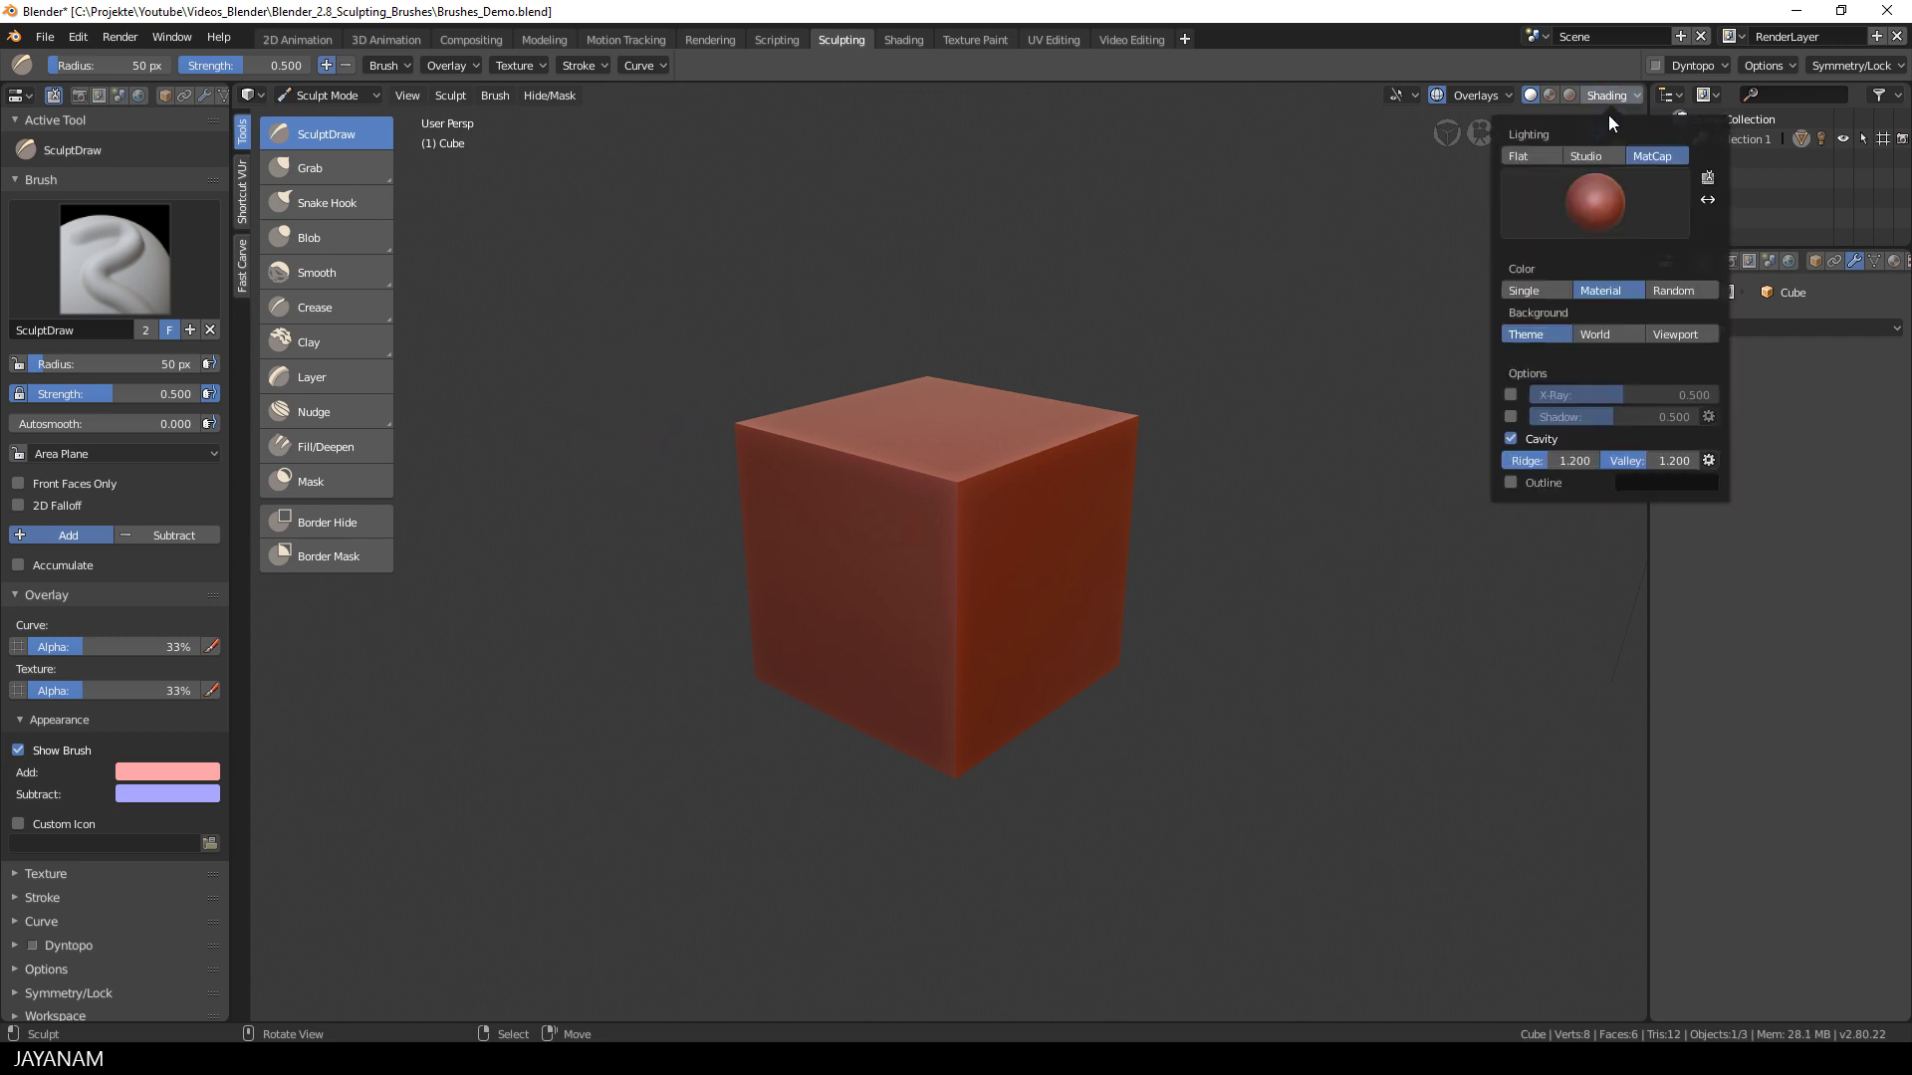
click(1599, 199)
click(1242, 267)
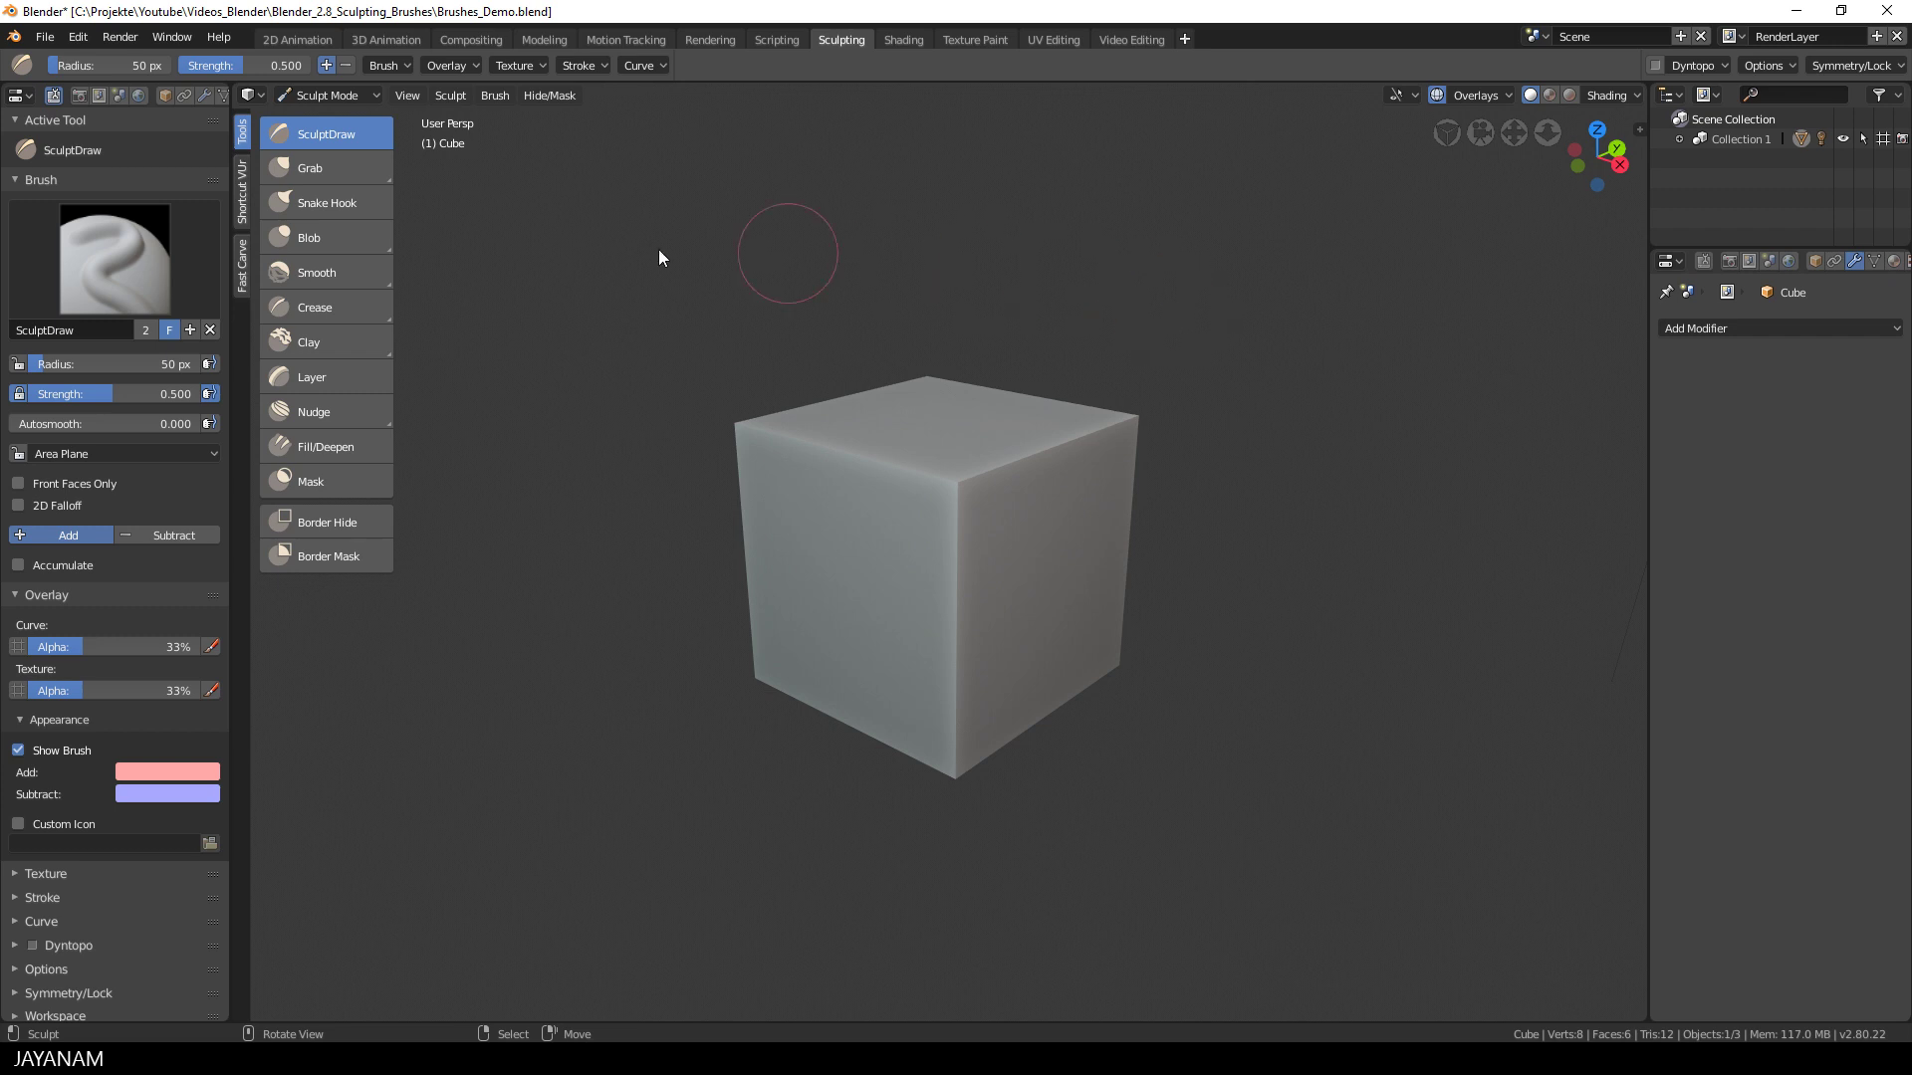
Duplicate the Crease brush as a new brush named Cracks.
click(305, 306)
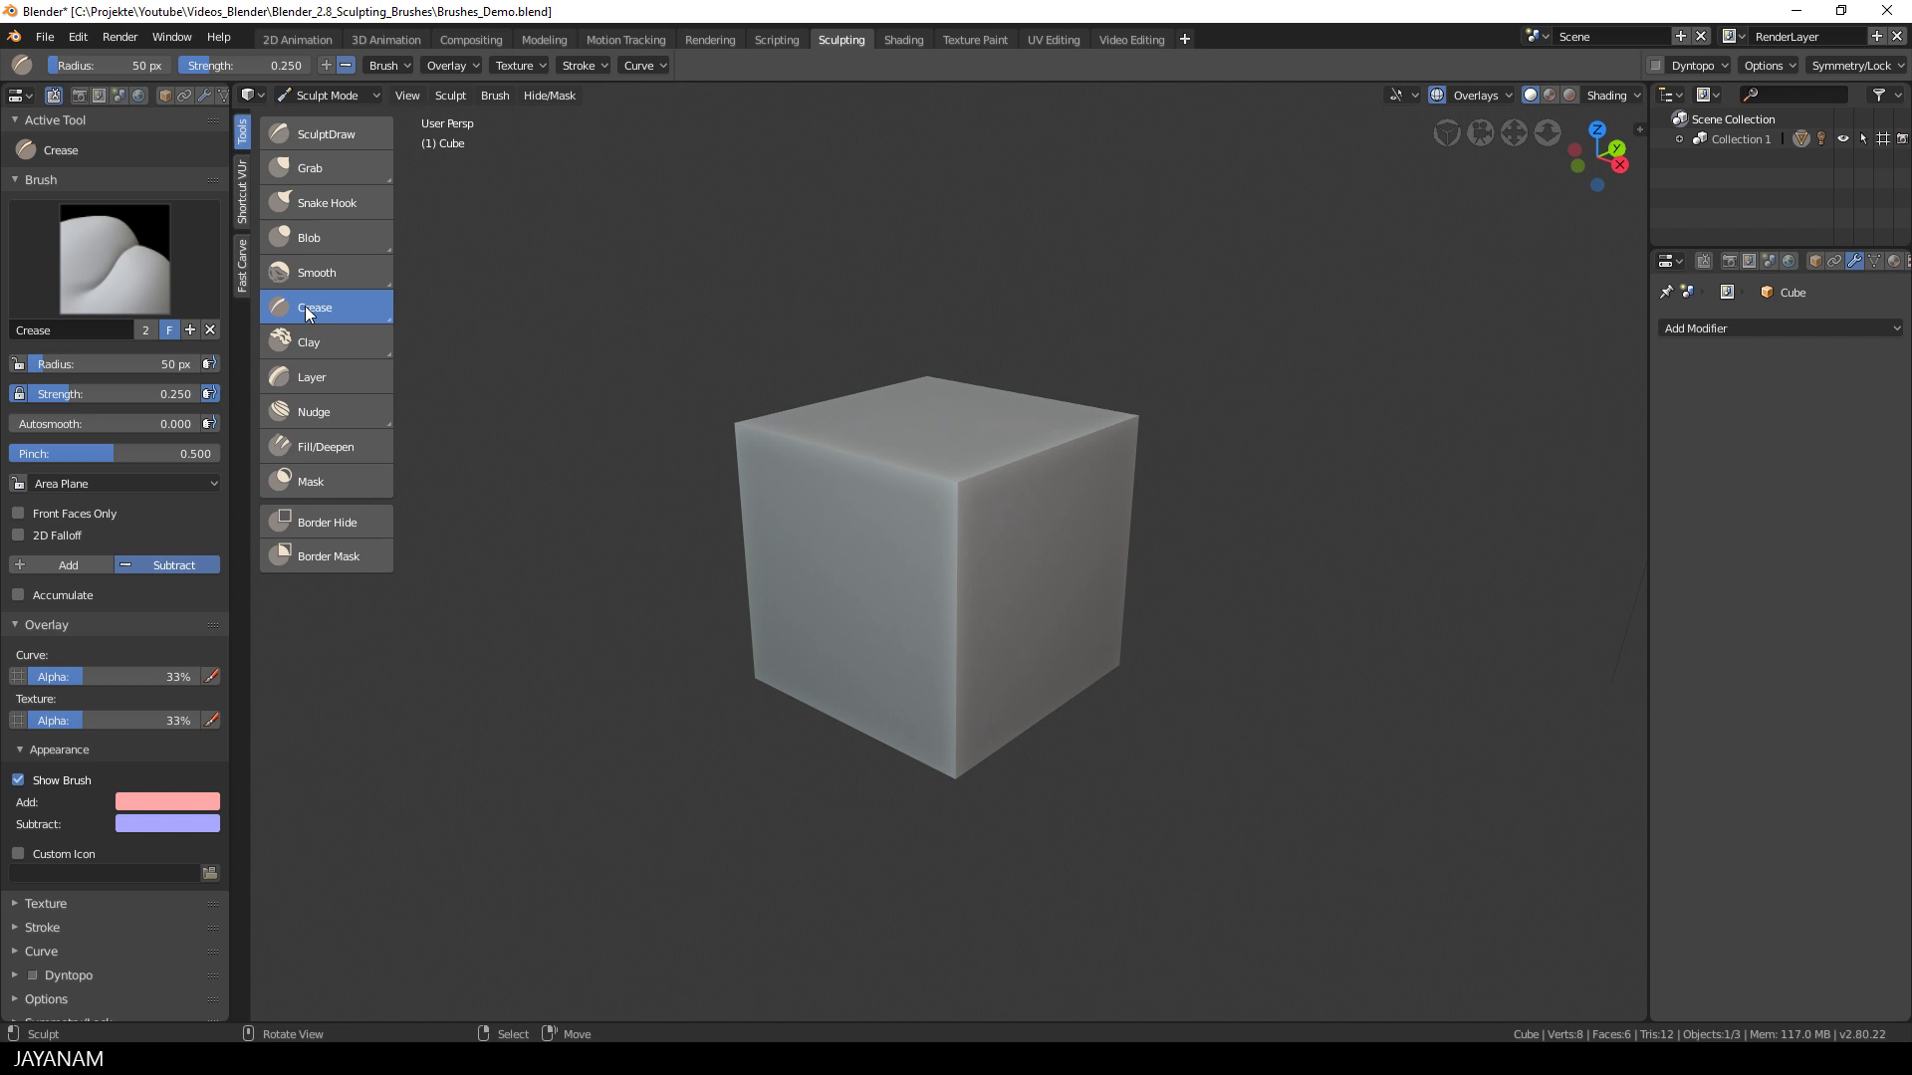
click(190, 331)
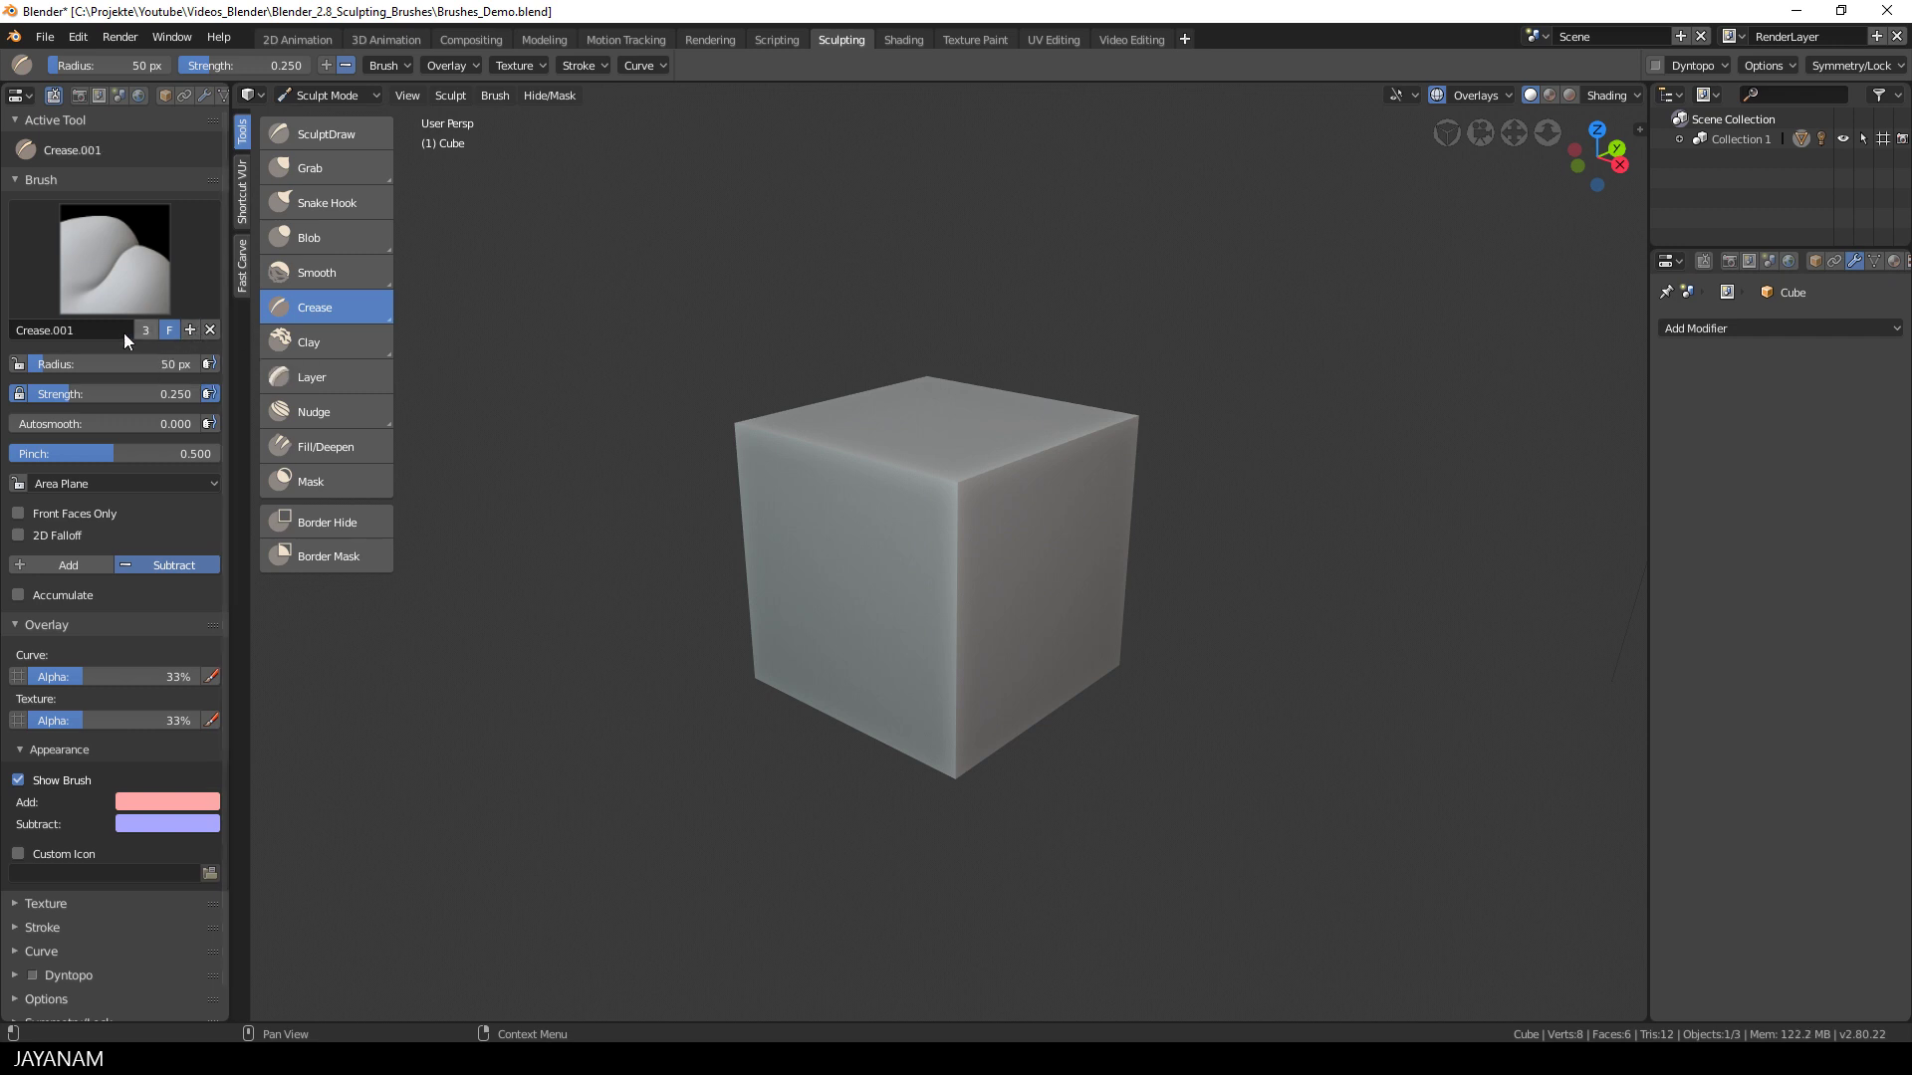
click(87, 331)
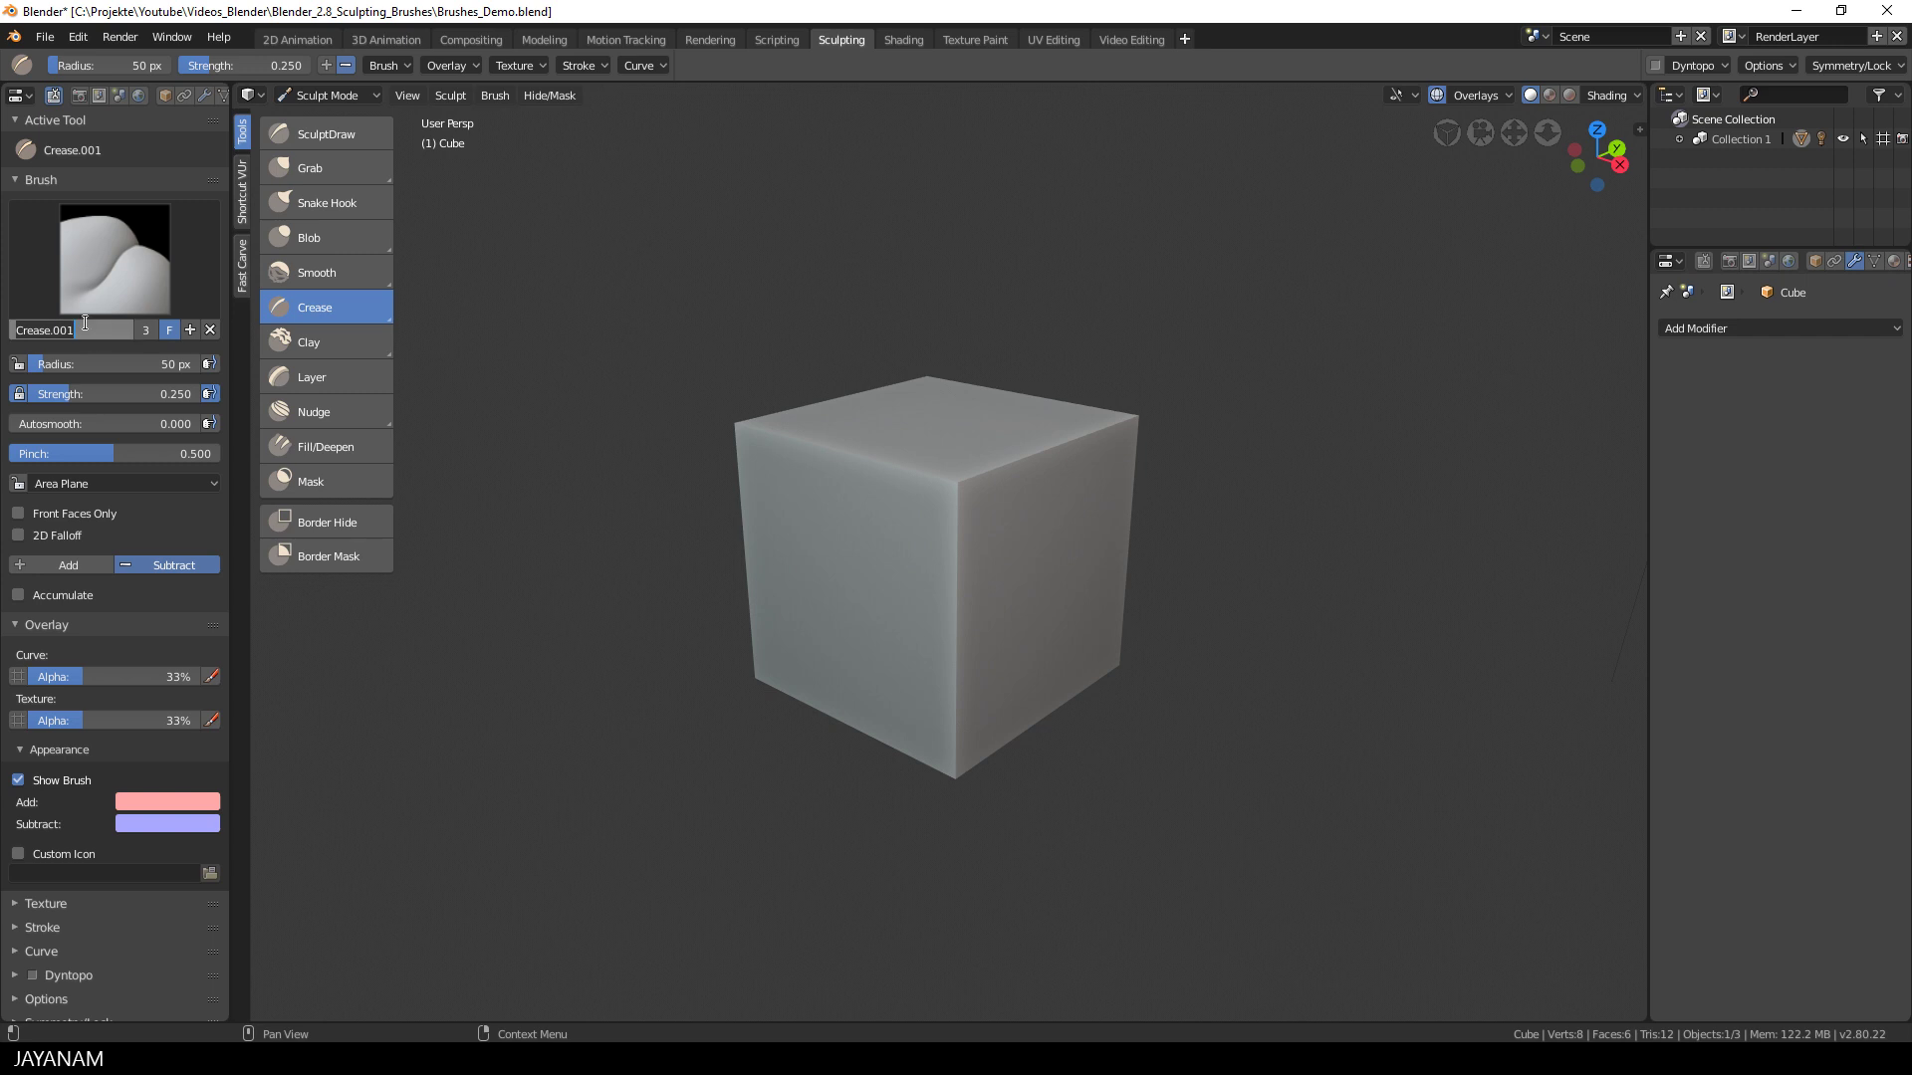
text(Cracks)
key(Return)
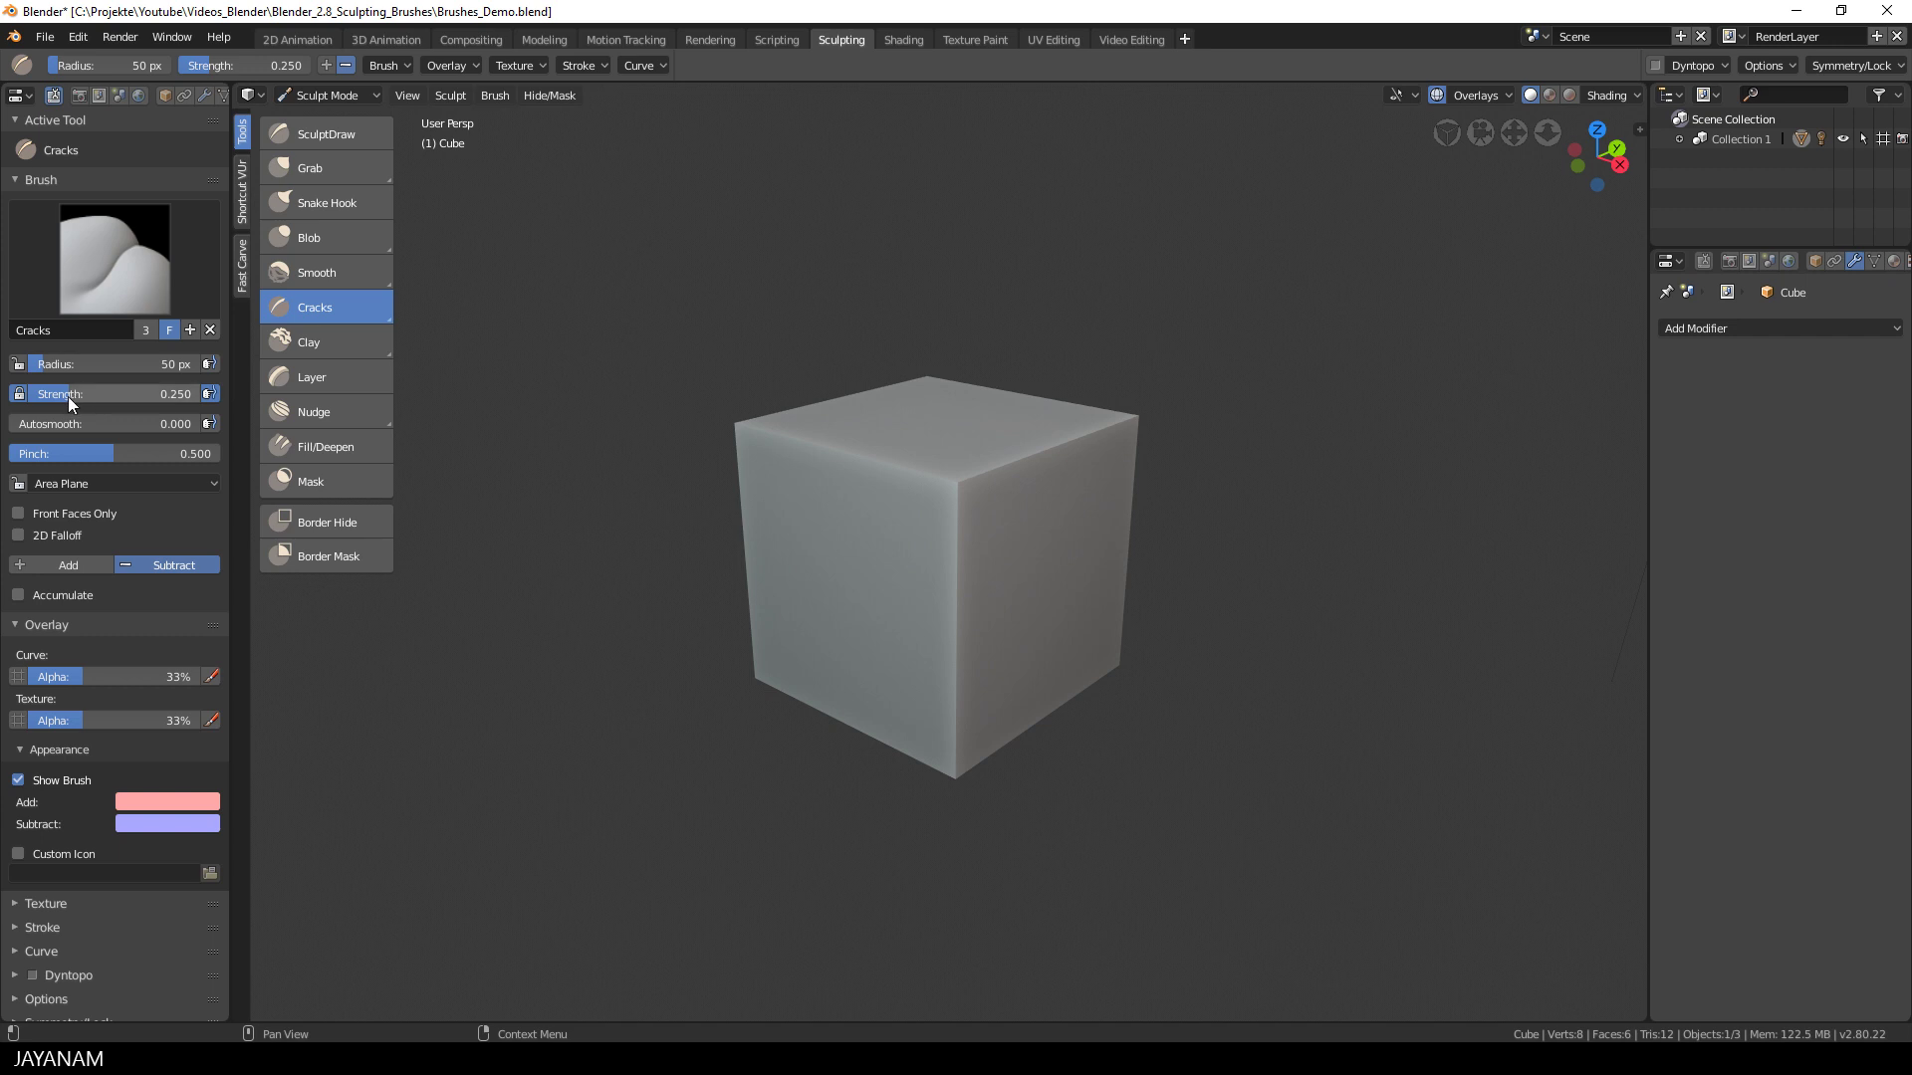
Set the Cracks brush Strength and Autosmooth both to 1.000.
drag(68, 394, 207, 400)
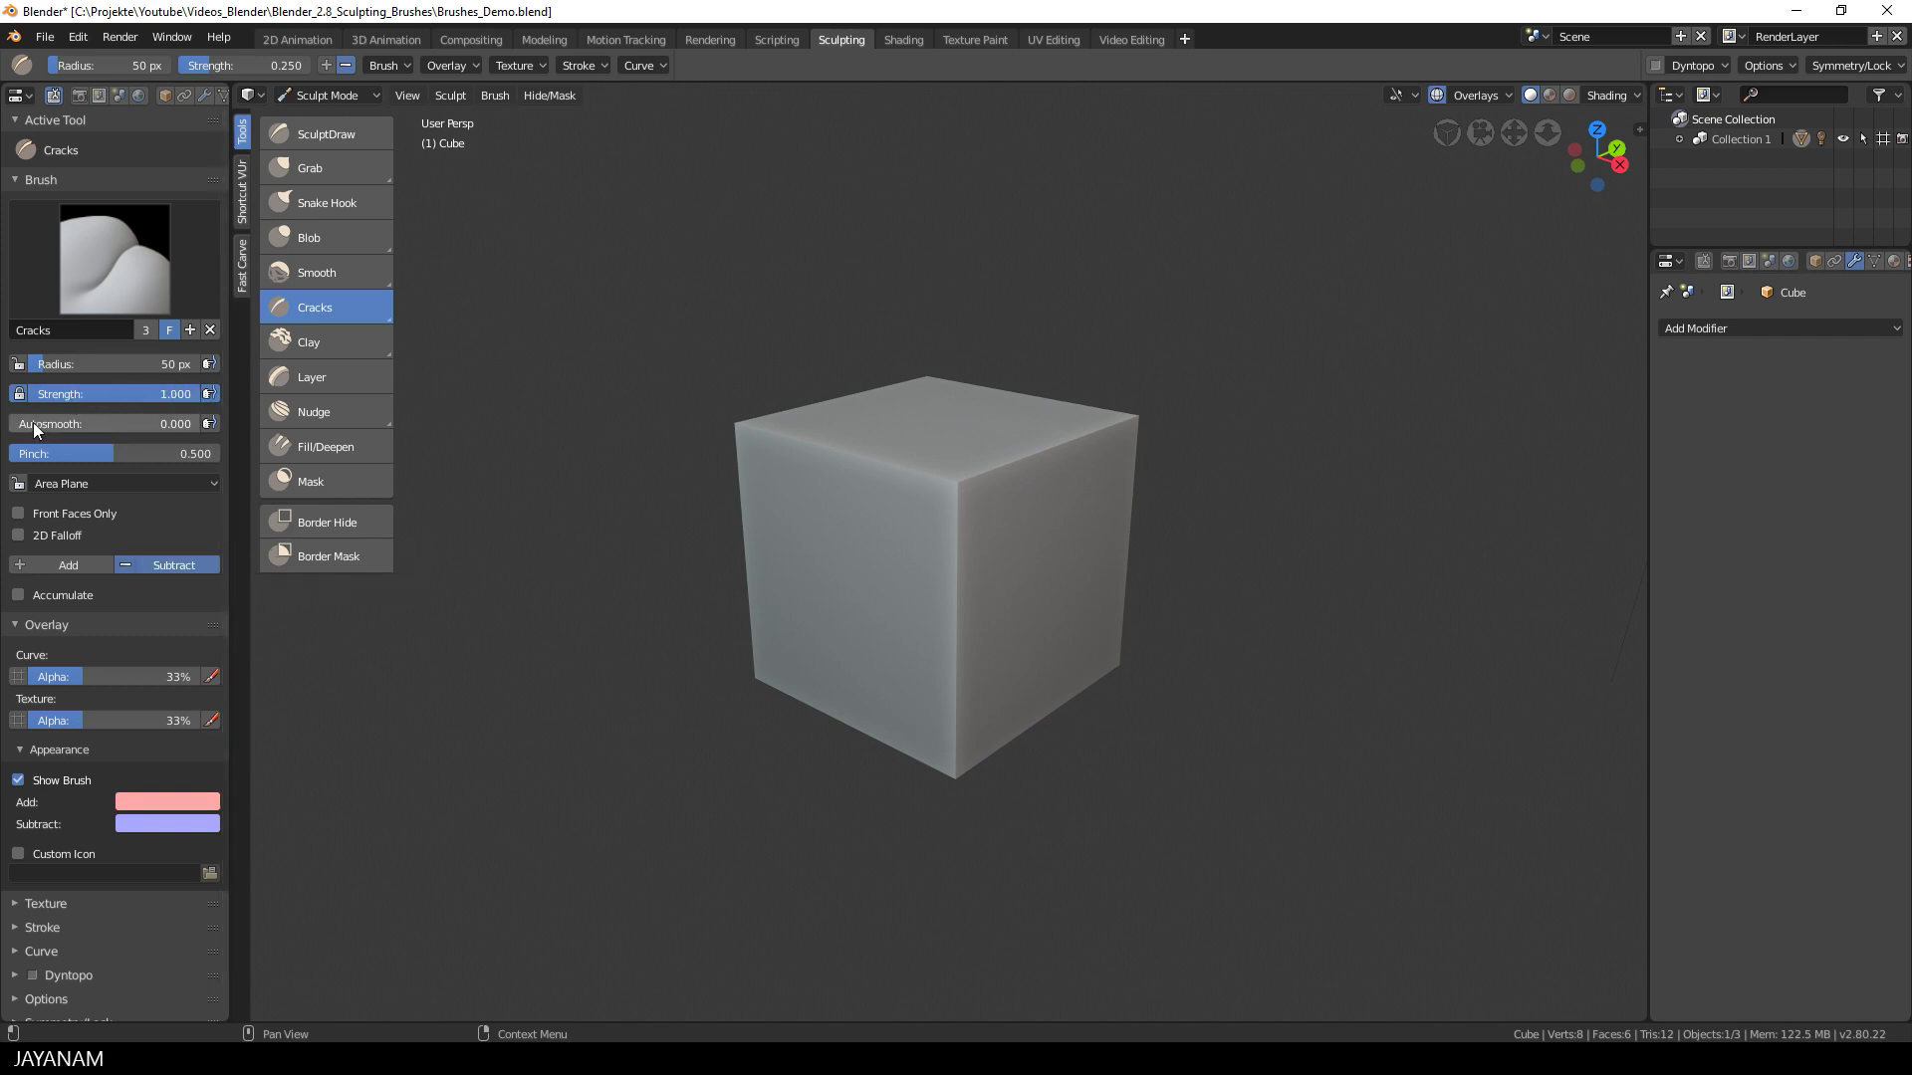
drag(32, 422, 214, 423)
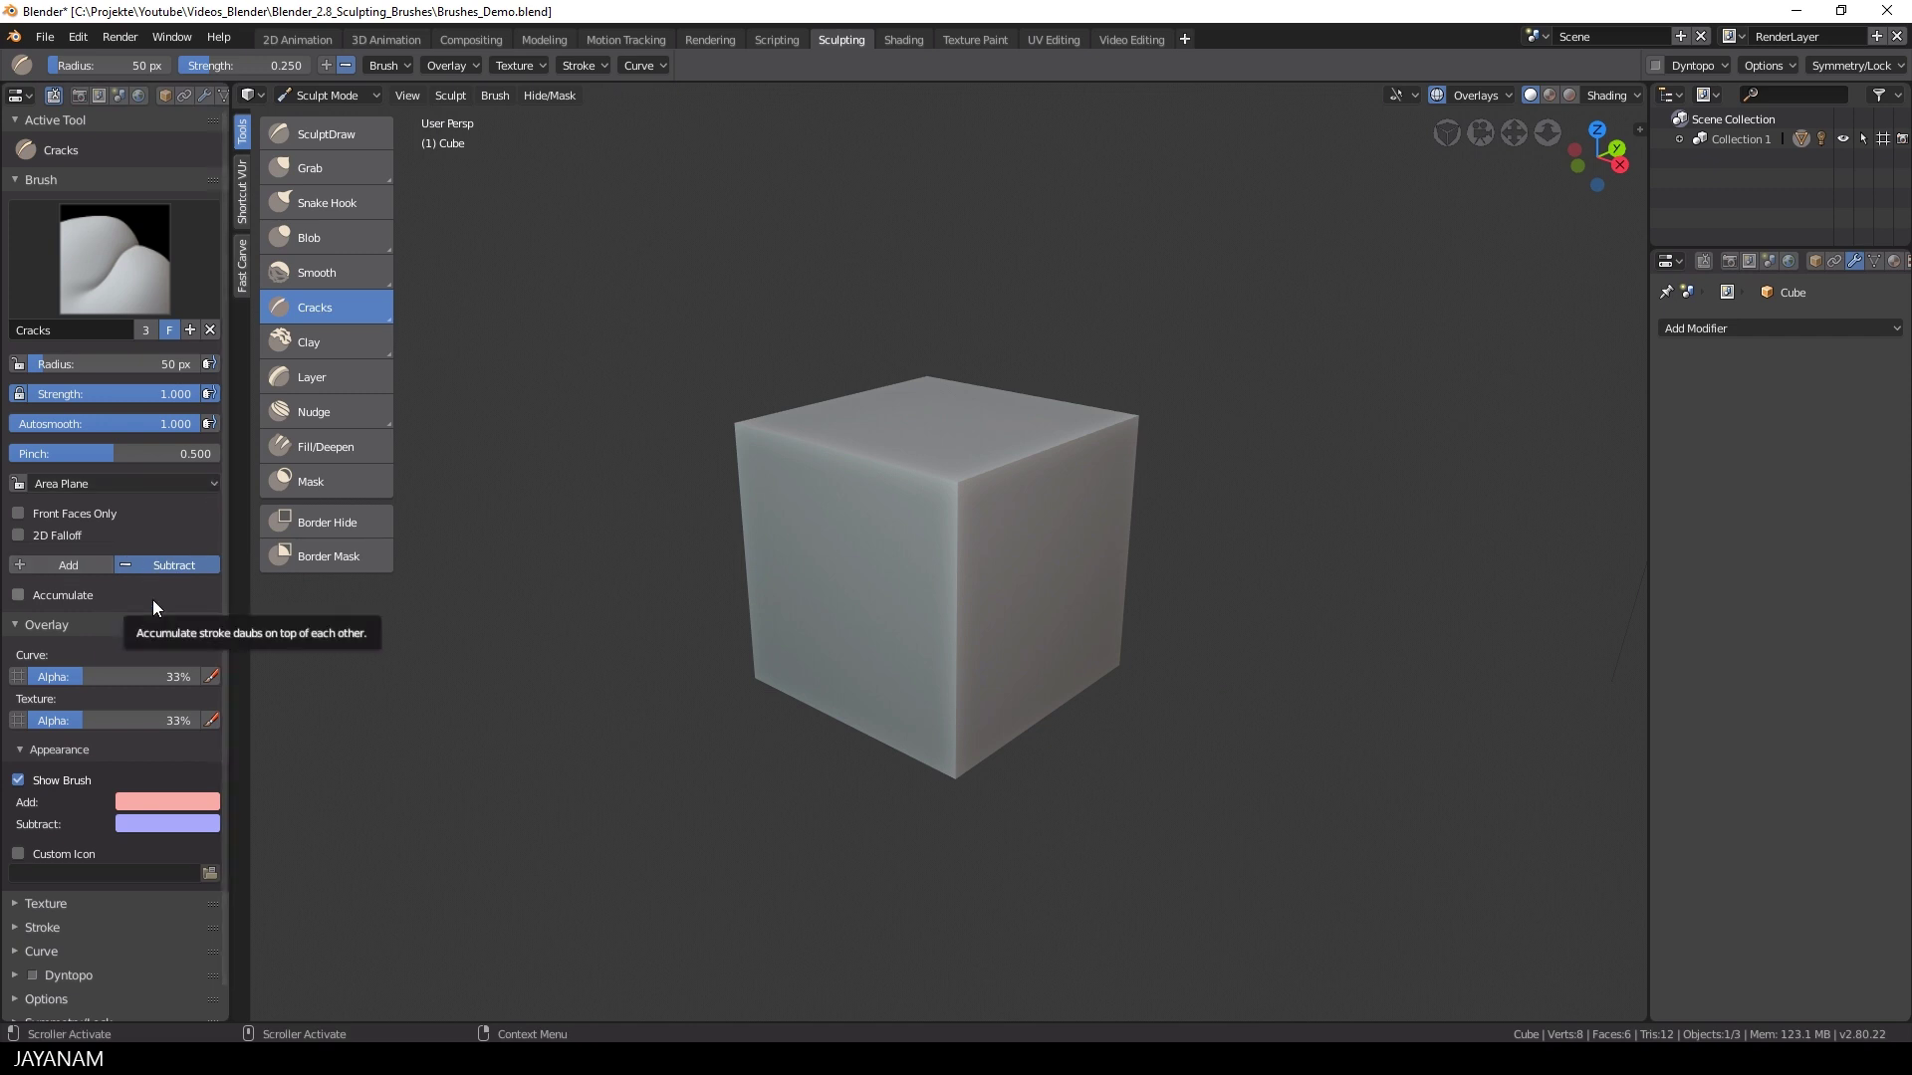
scroll(152, 599, down, 1)
Enable Custom Icon and assign //Icons\Cracks.png as the Cracks brush icon.
click(46, 820)
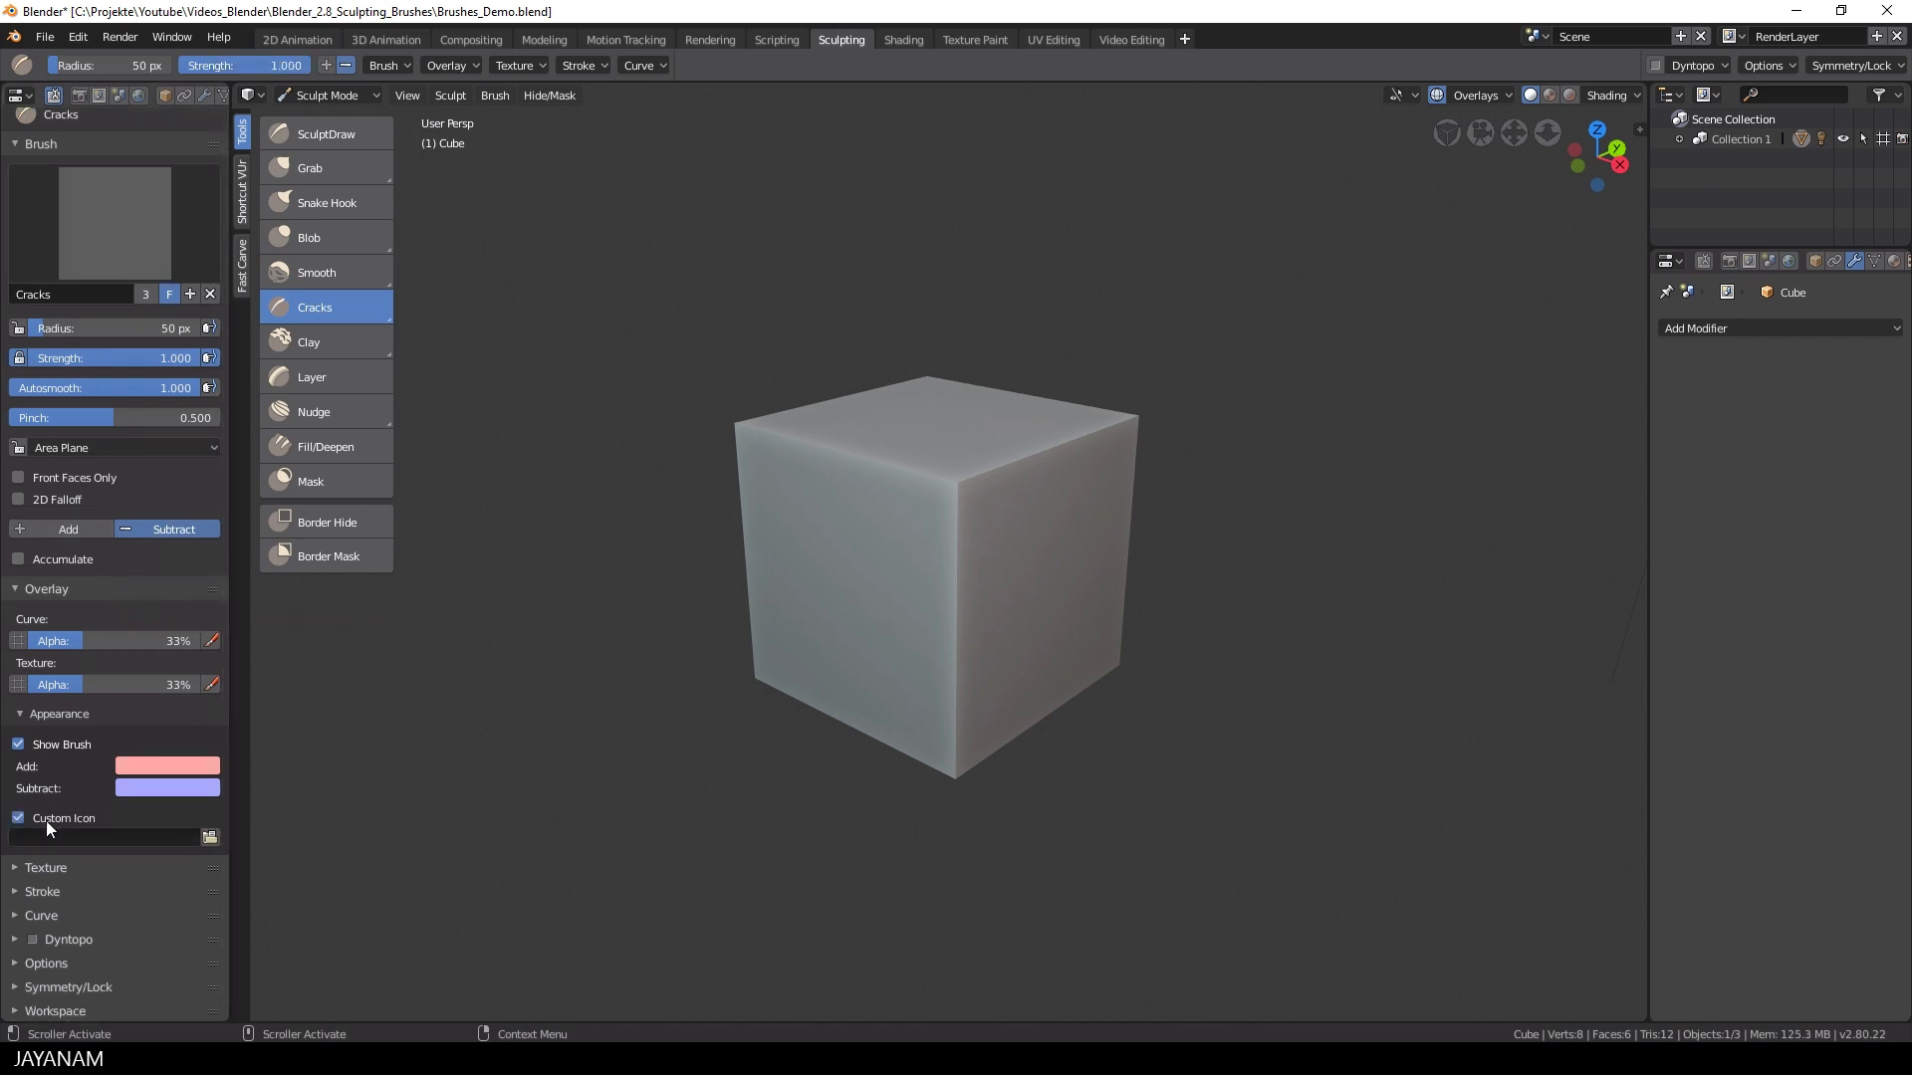
click(209, 837)
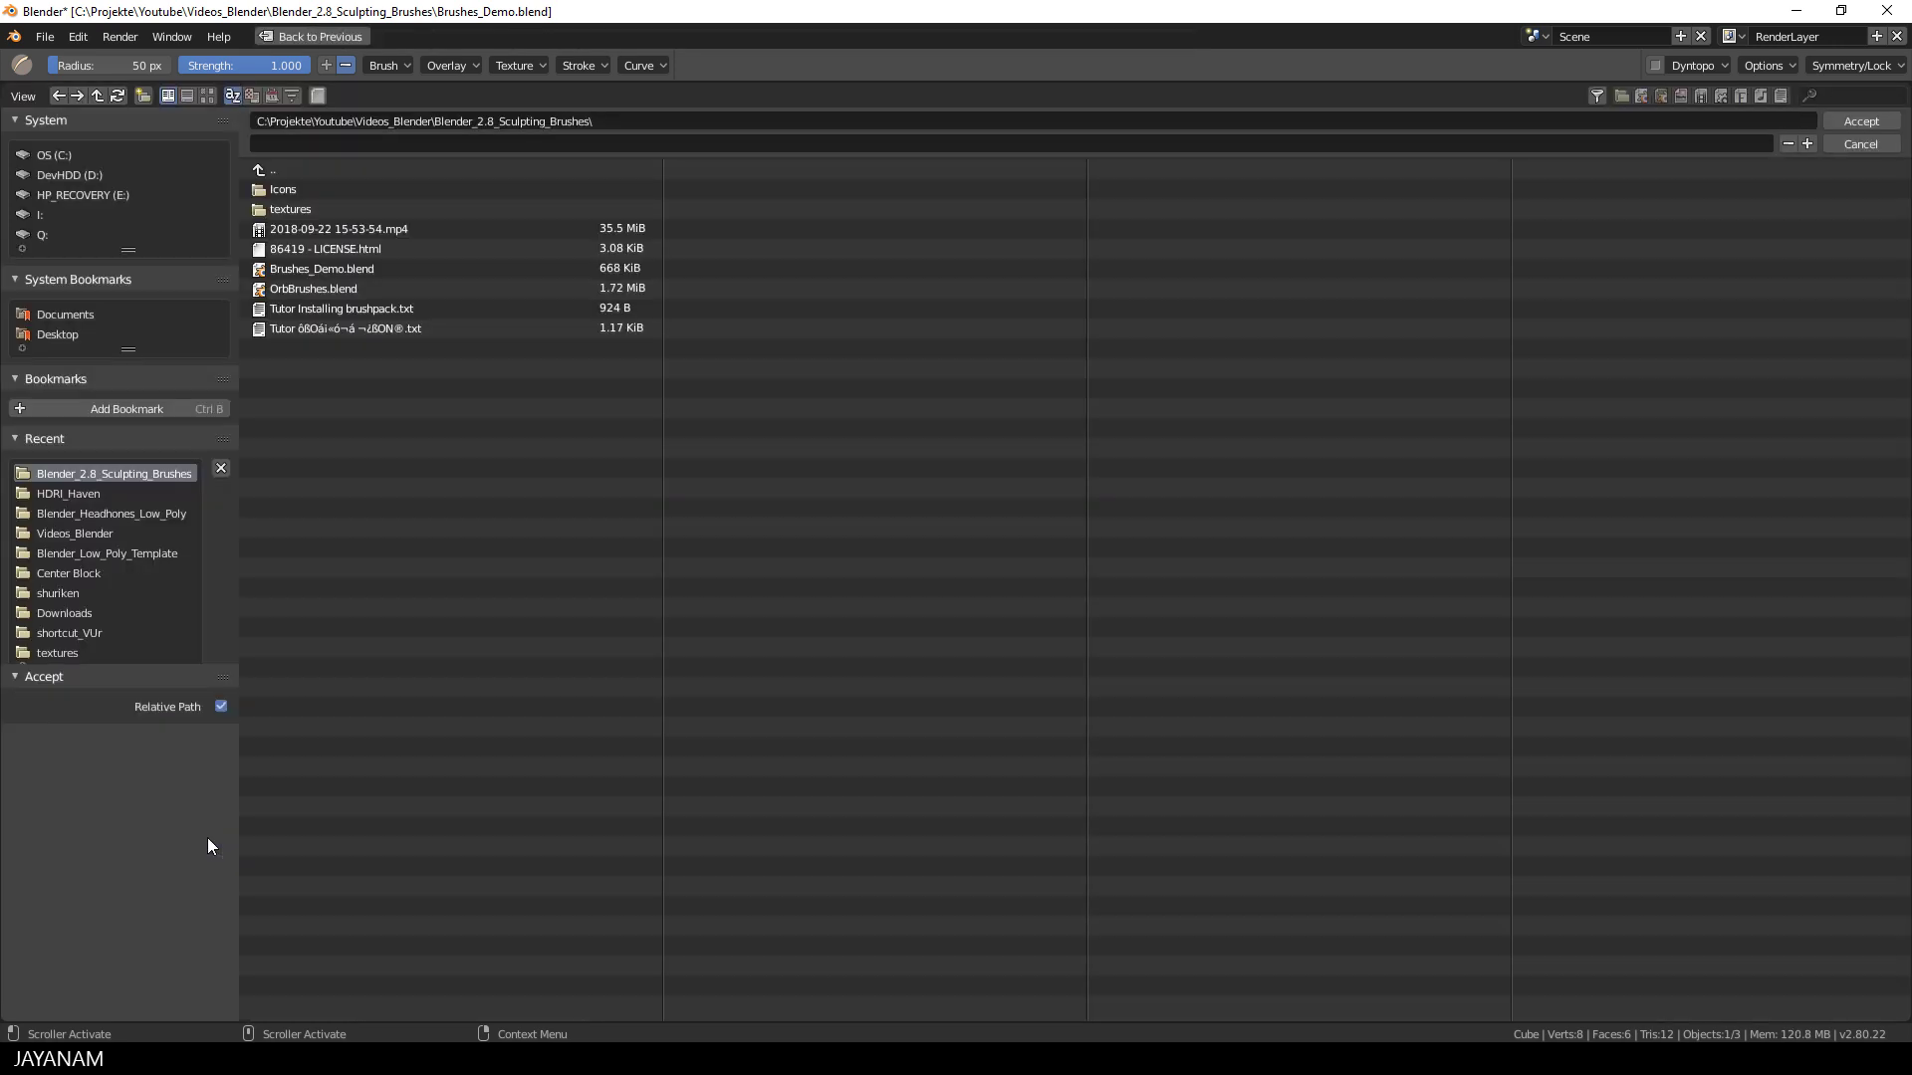
click(284, 189)
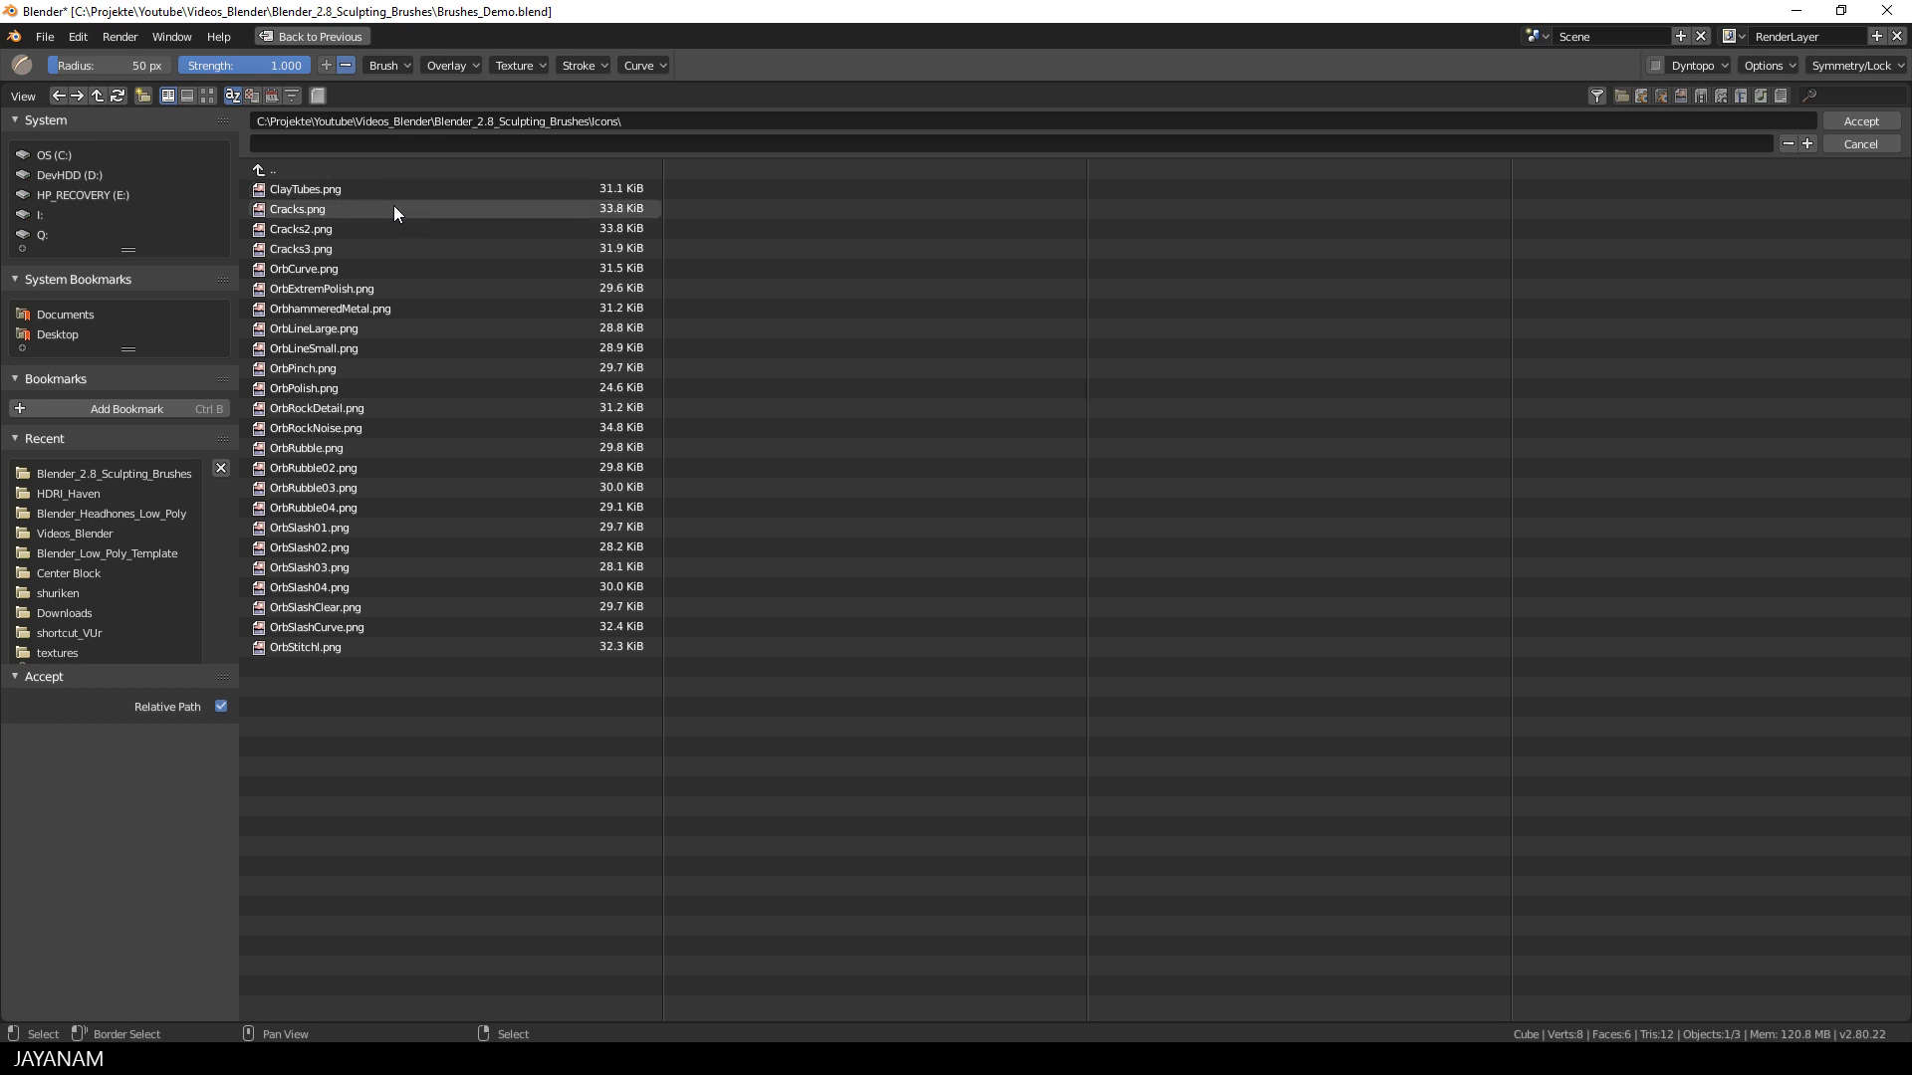
click(309, 212)
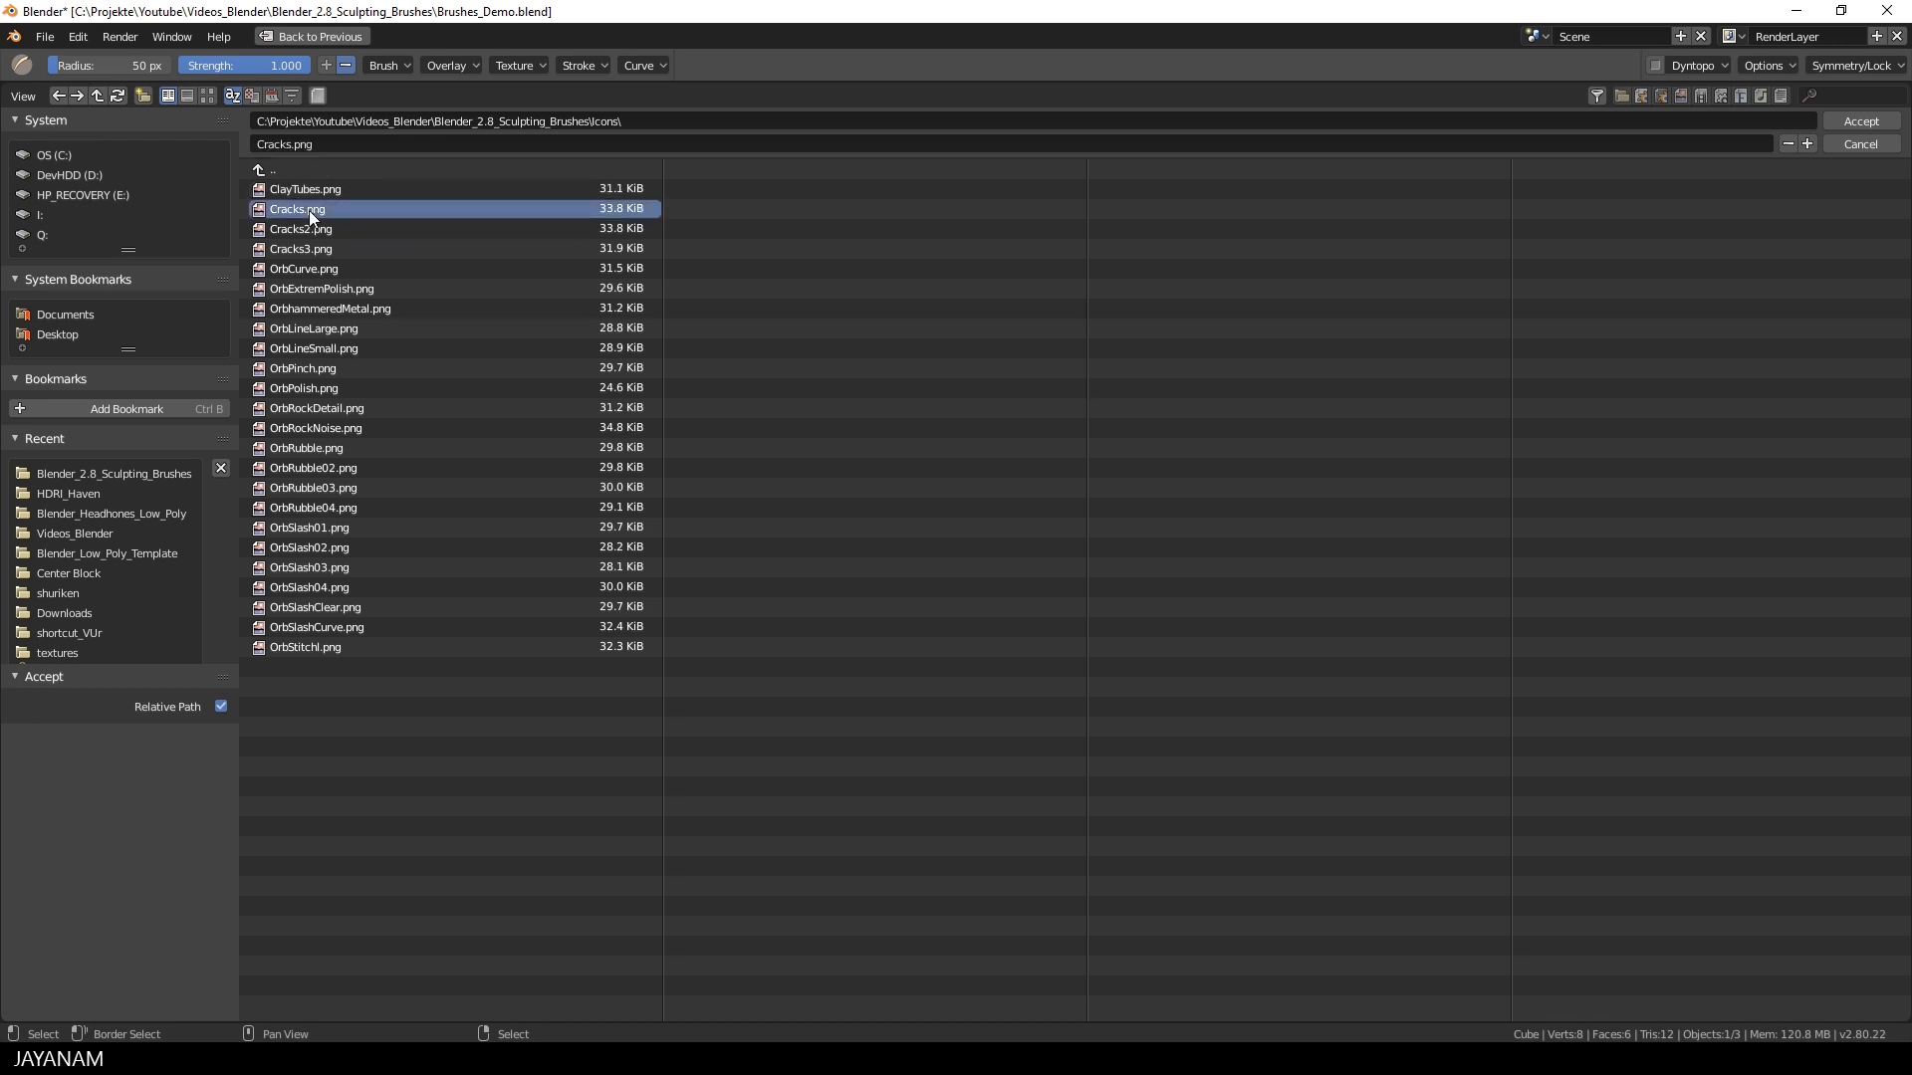
click(1881, 130)
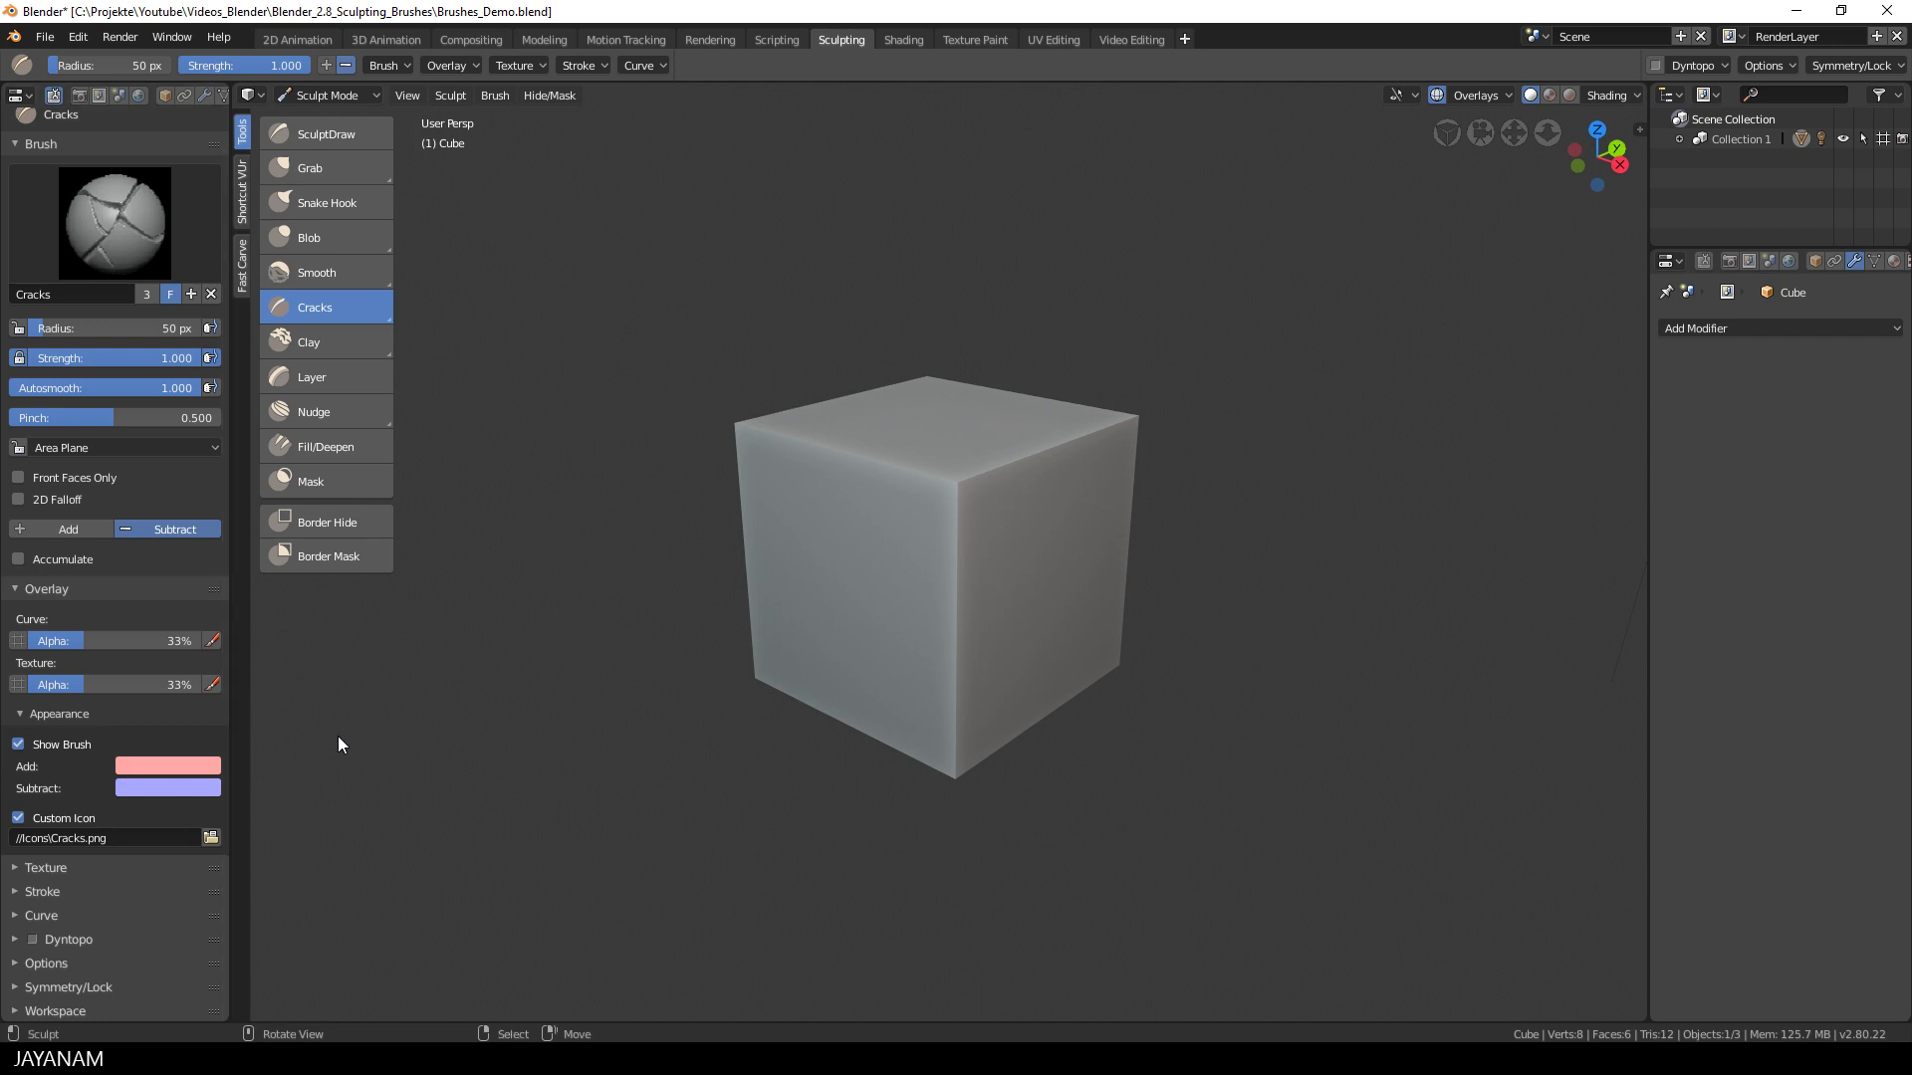
Create a new brush texture loading OrbCracks2.psd (640 x 622) from the textures folder.
click(13, 870)
scroll(10, 869, down, 4)
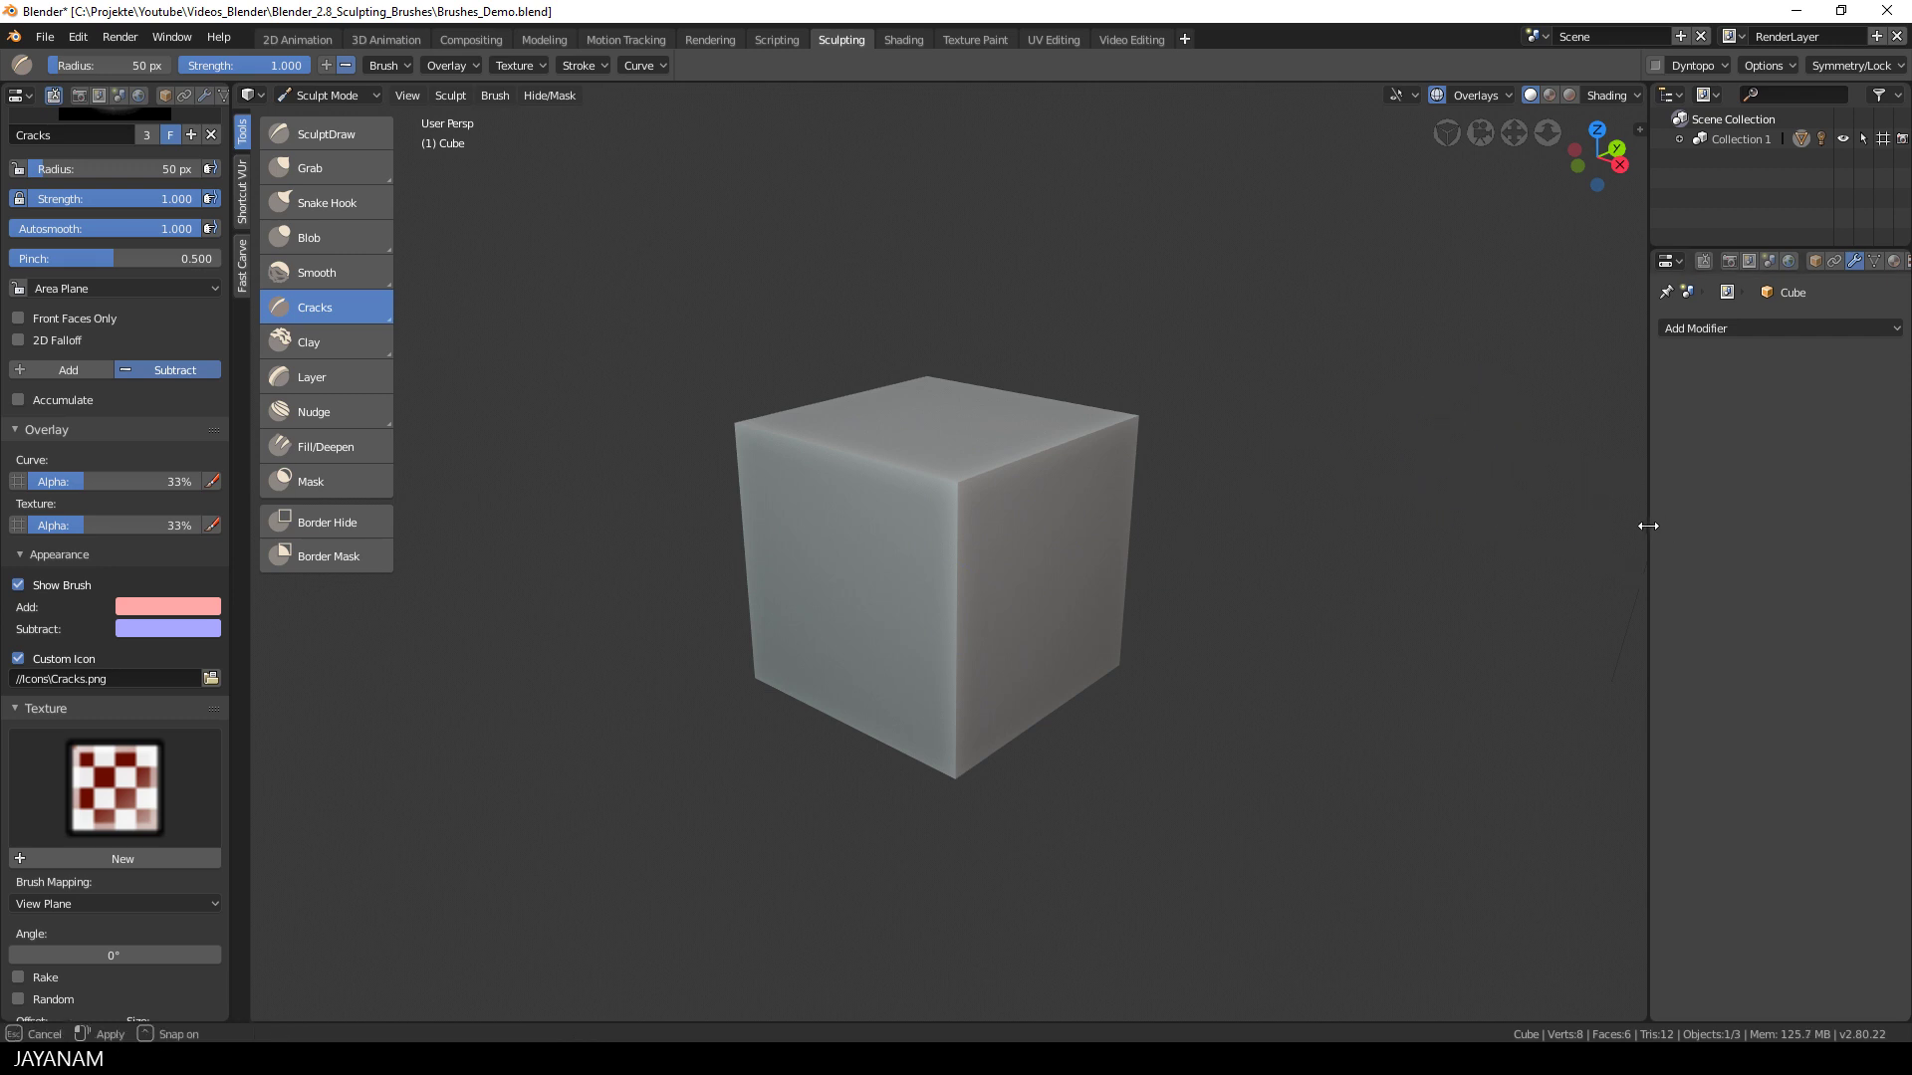
drag(1648, 526, 1601, 528)
click(1867, 261)
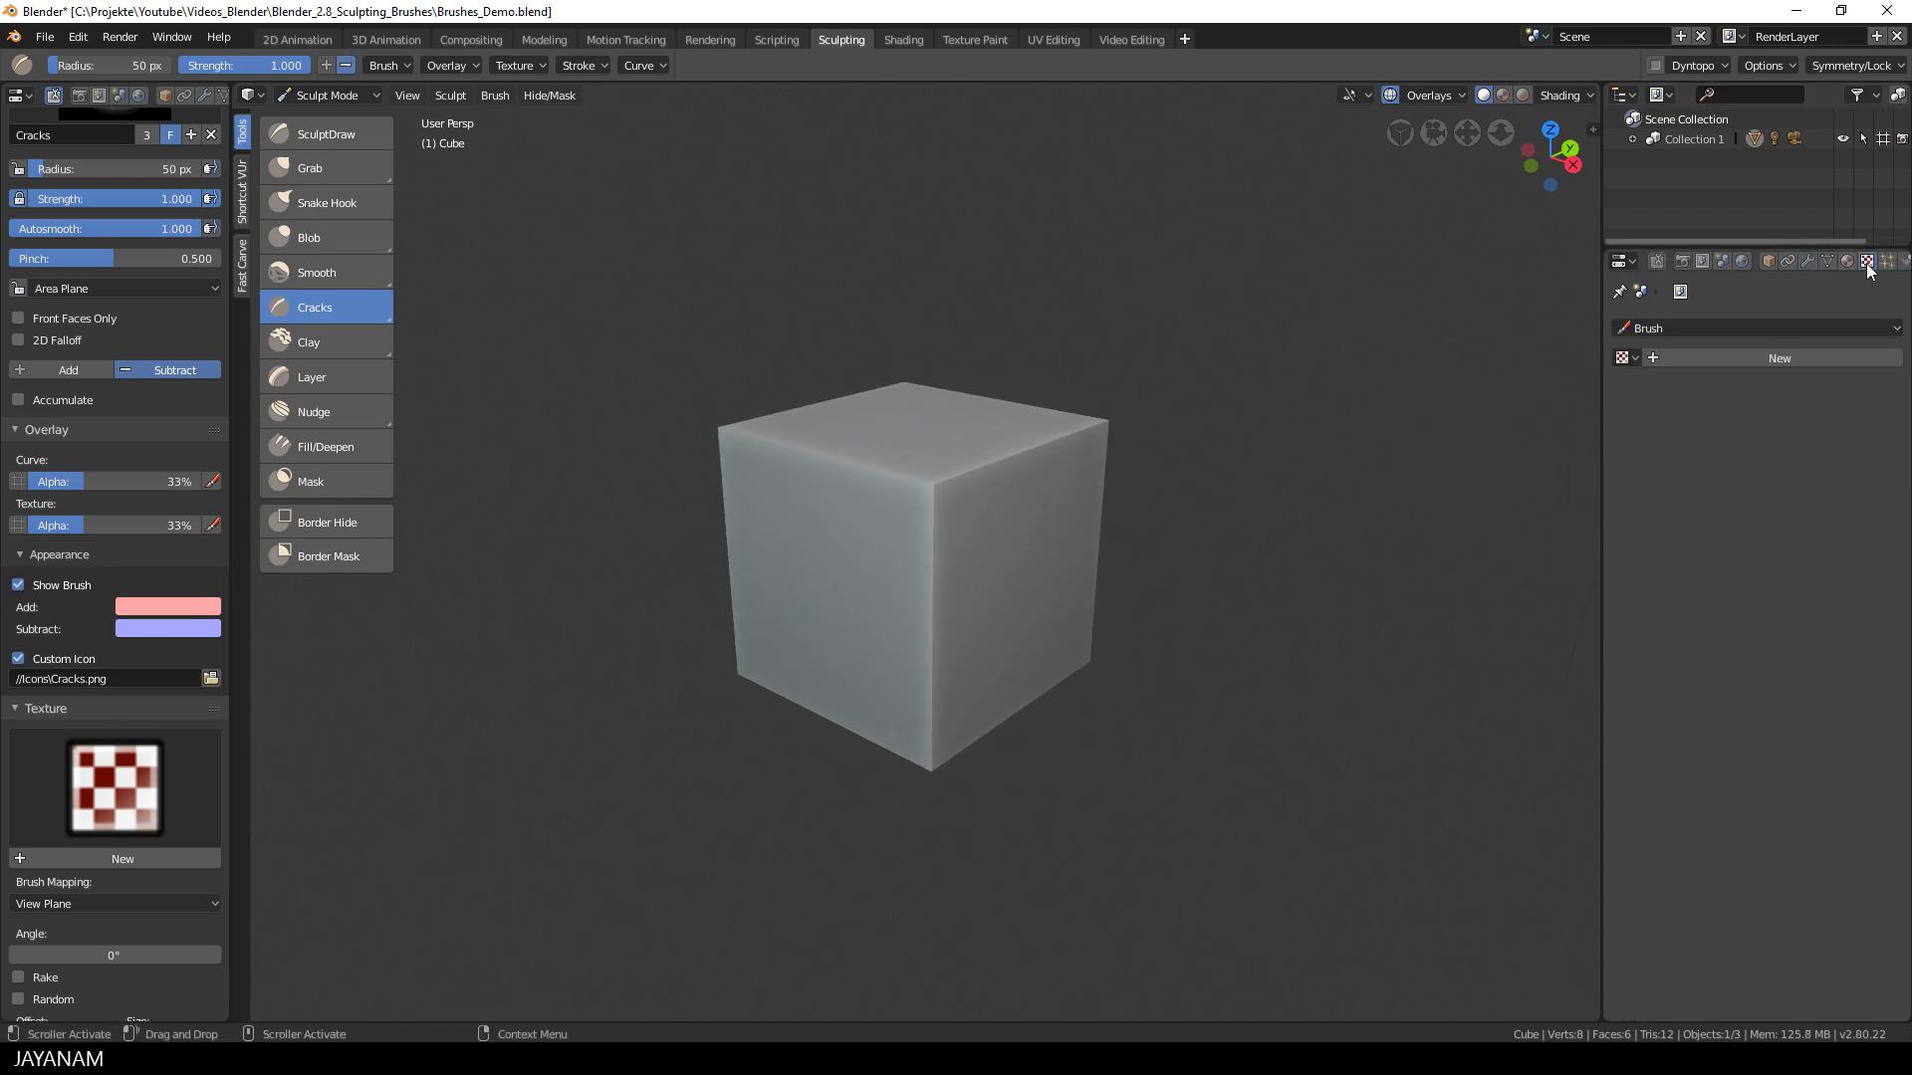
click(1721, 359)
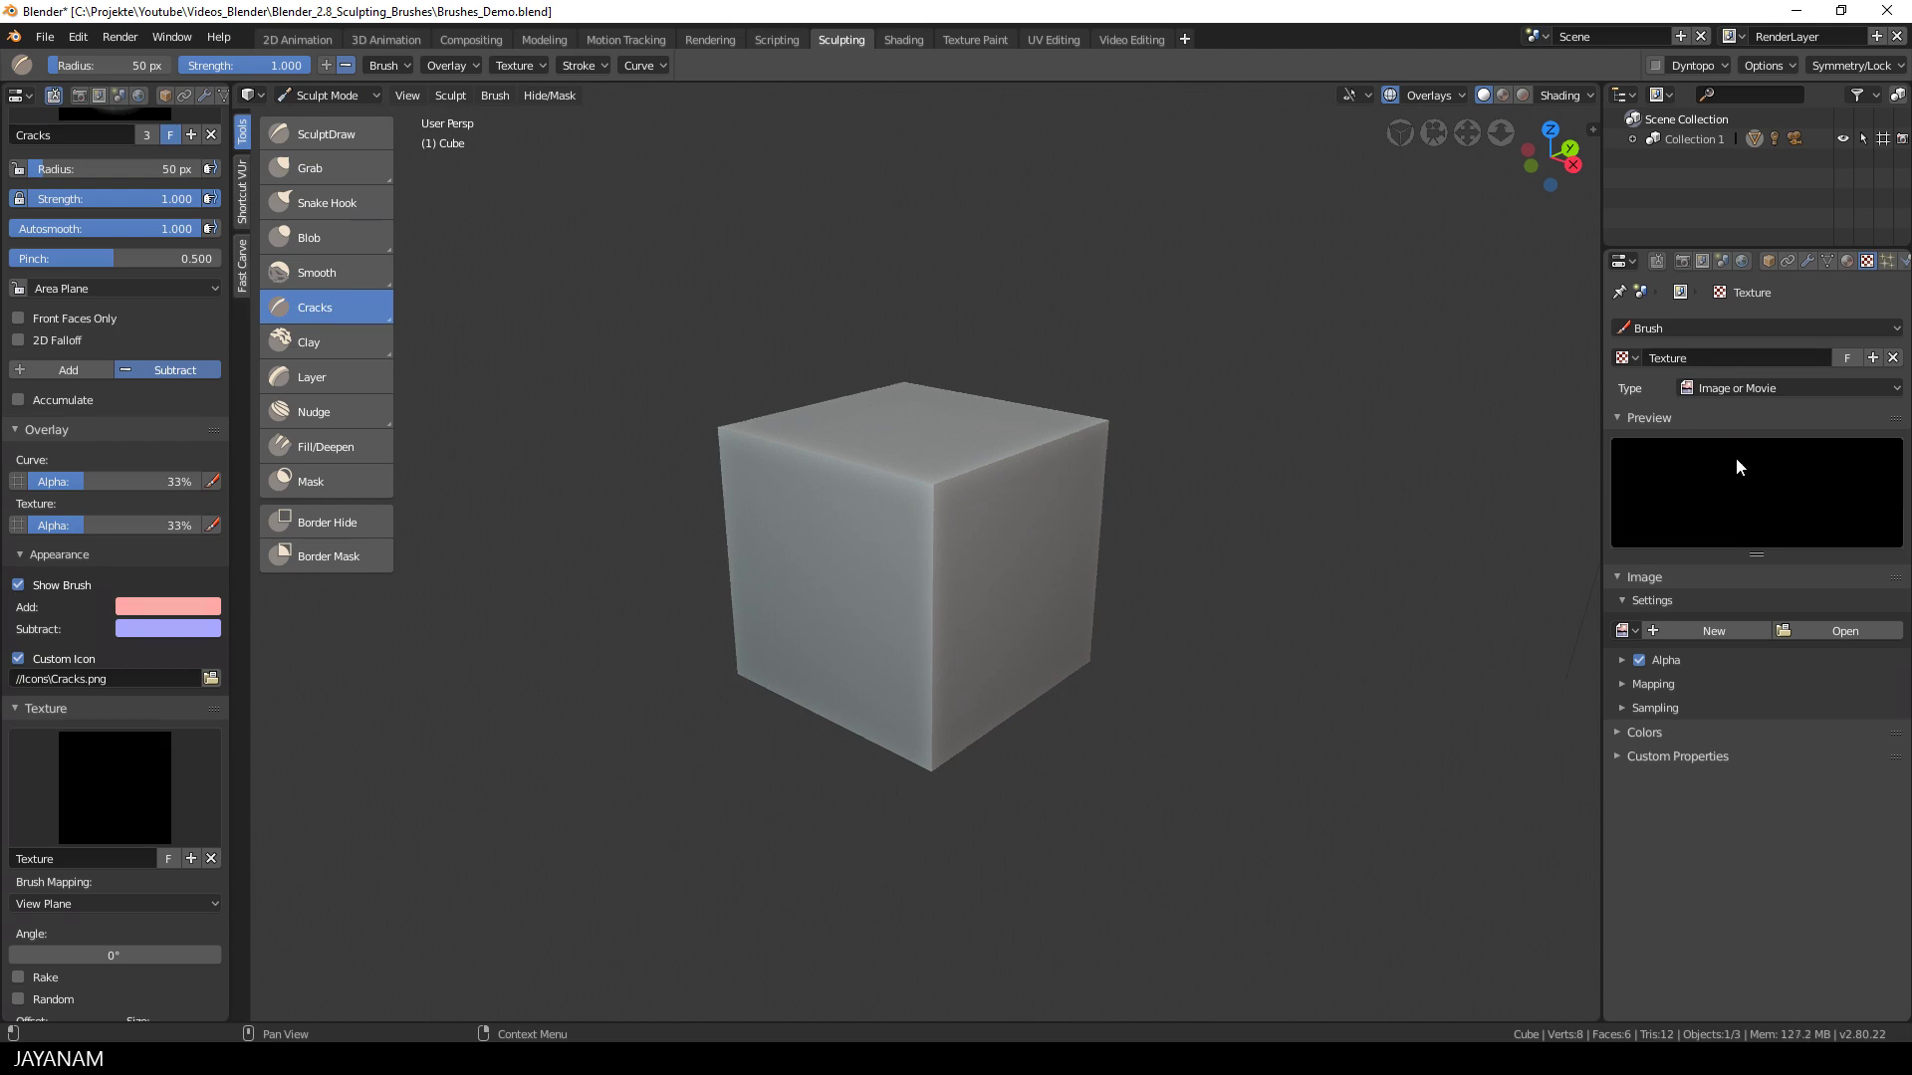
click(1838, 632)
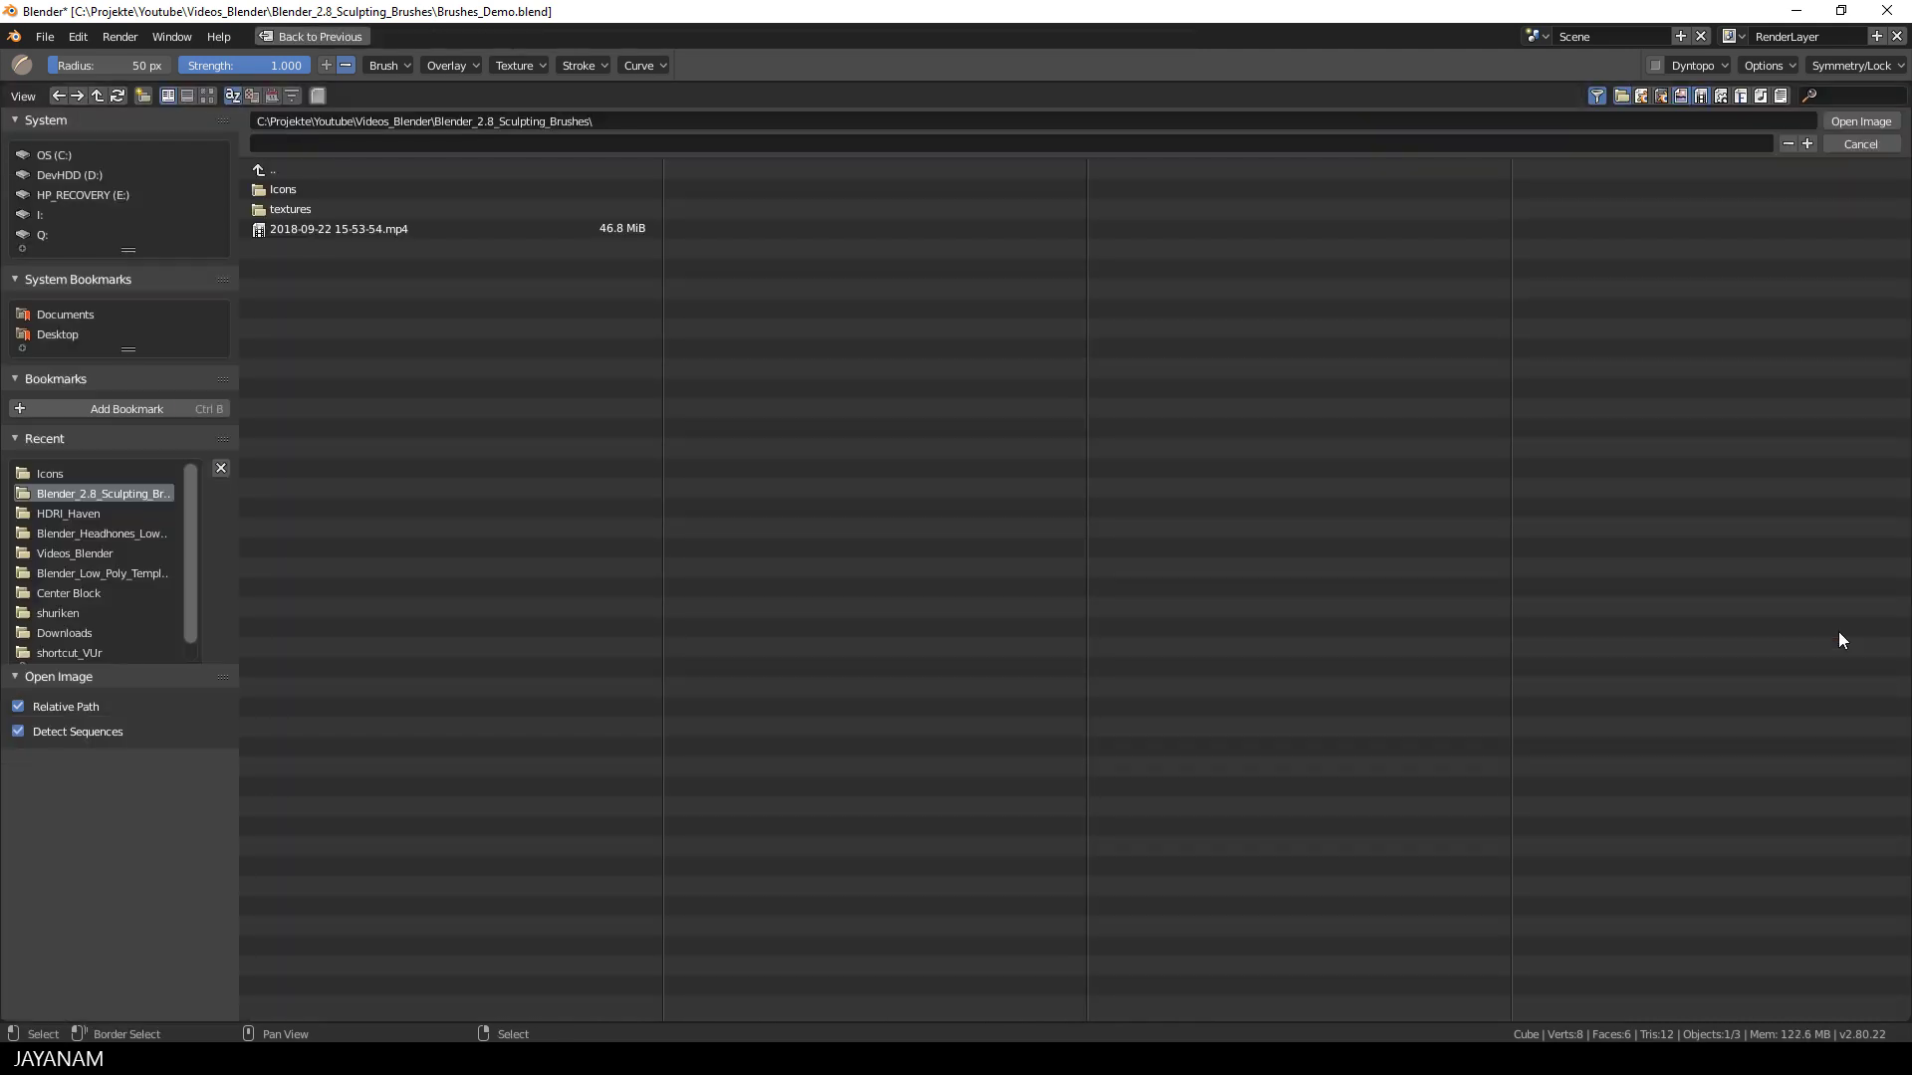
click(292, 209)
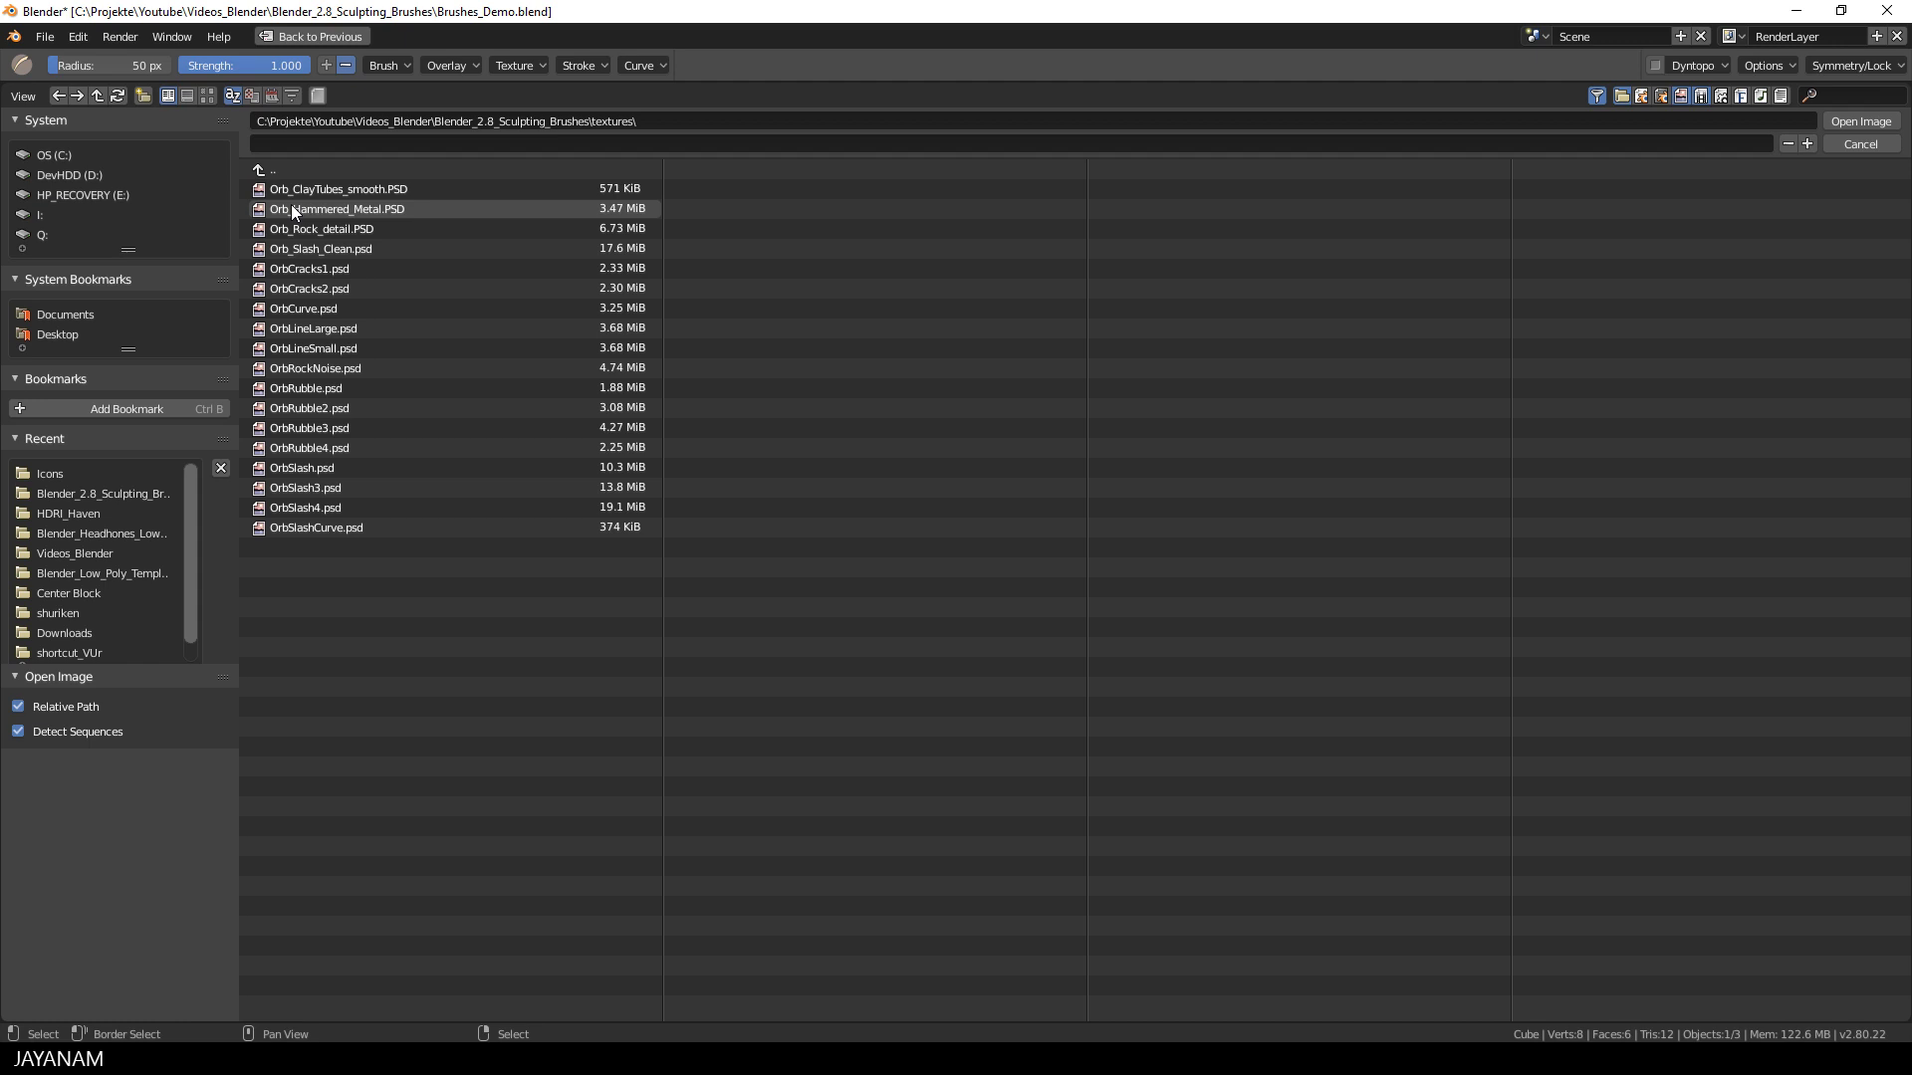
click(319, 289)
double_click(313, 288)
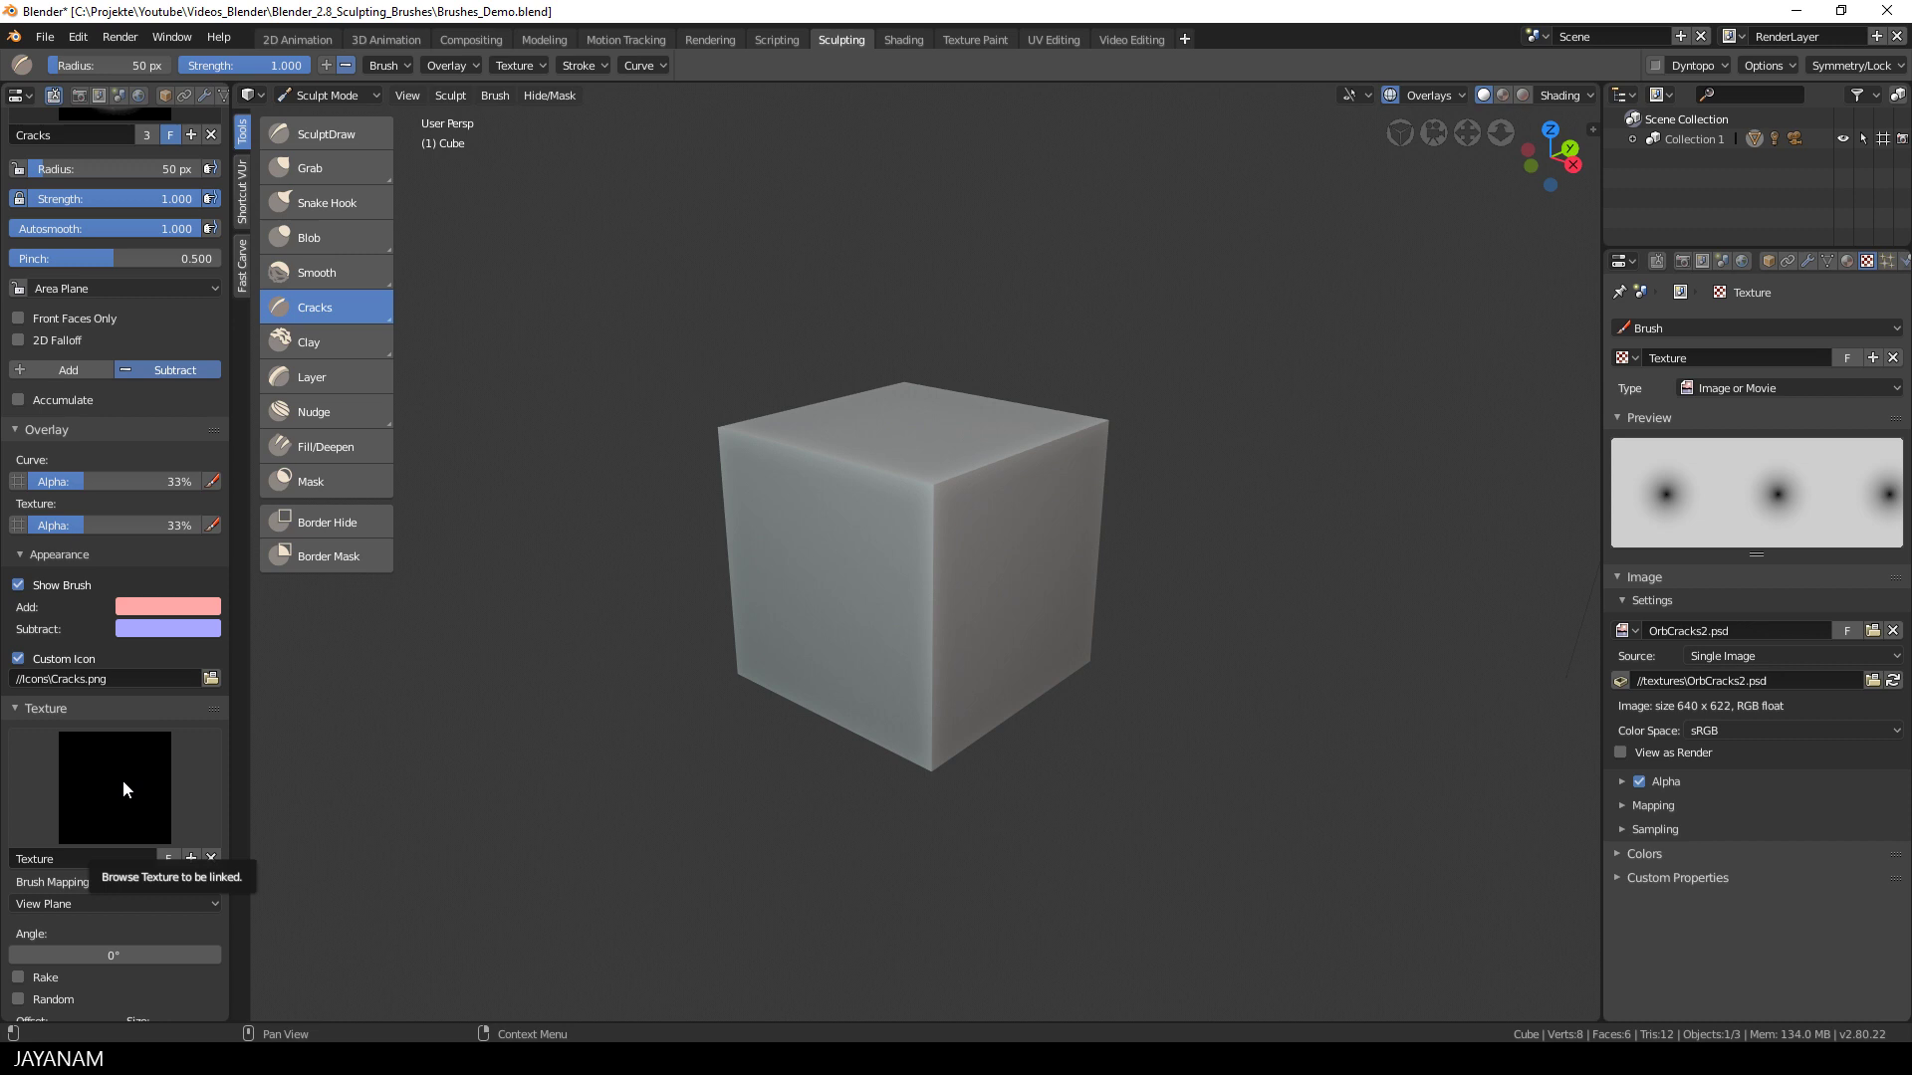
scroll(122, 780, down, 6)
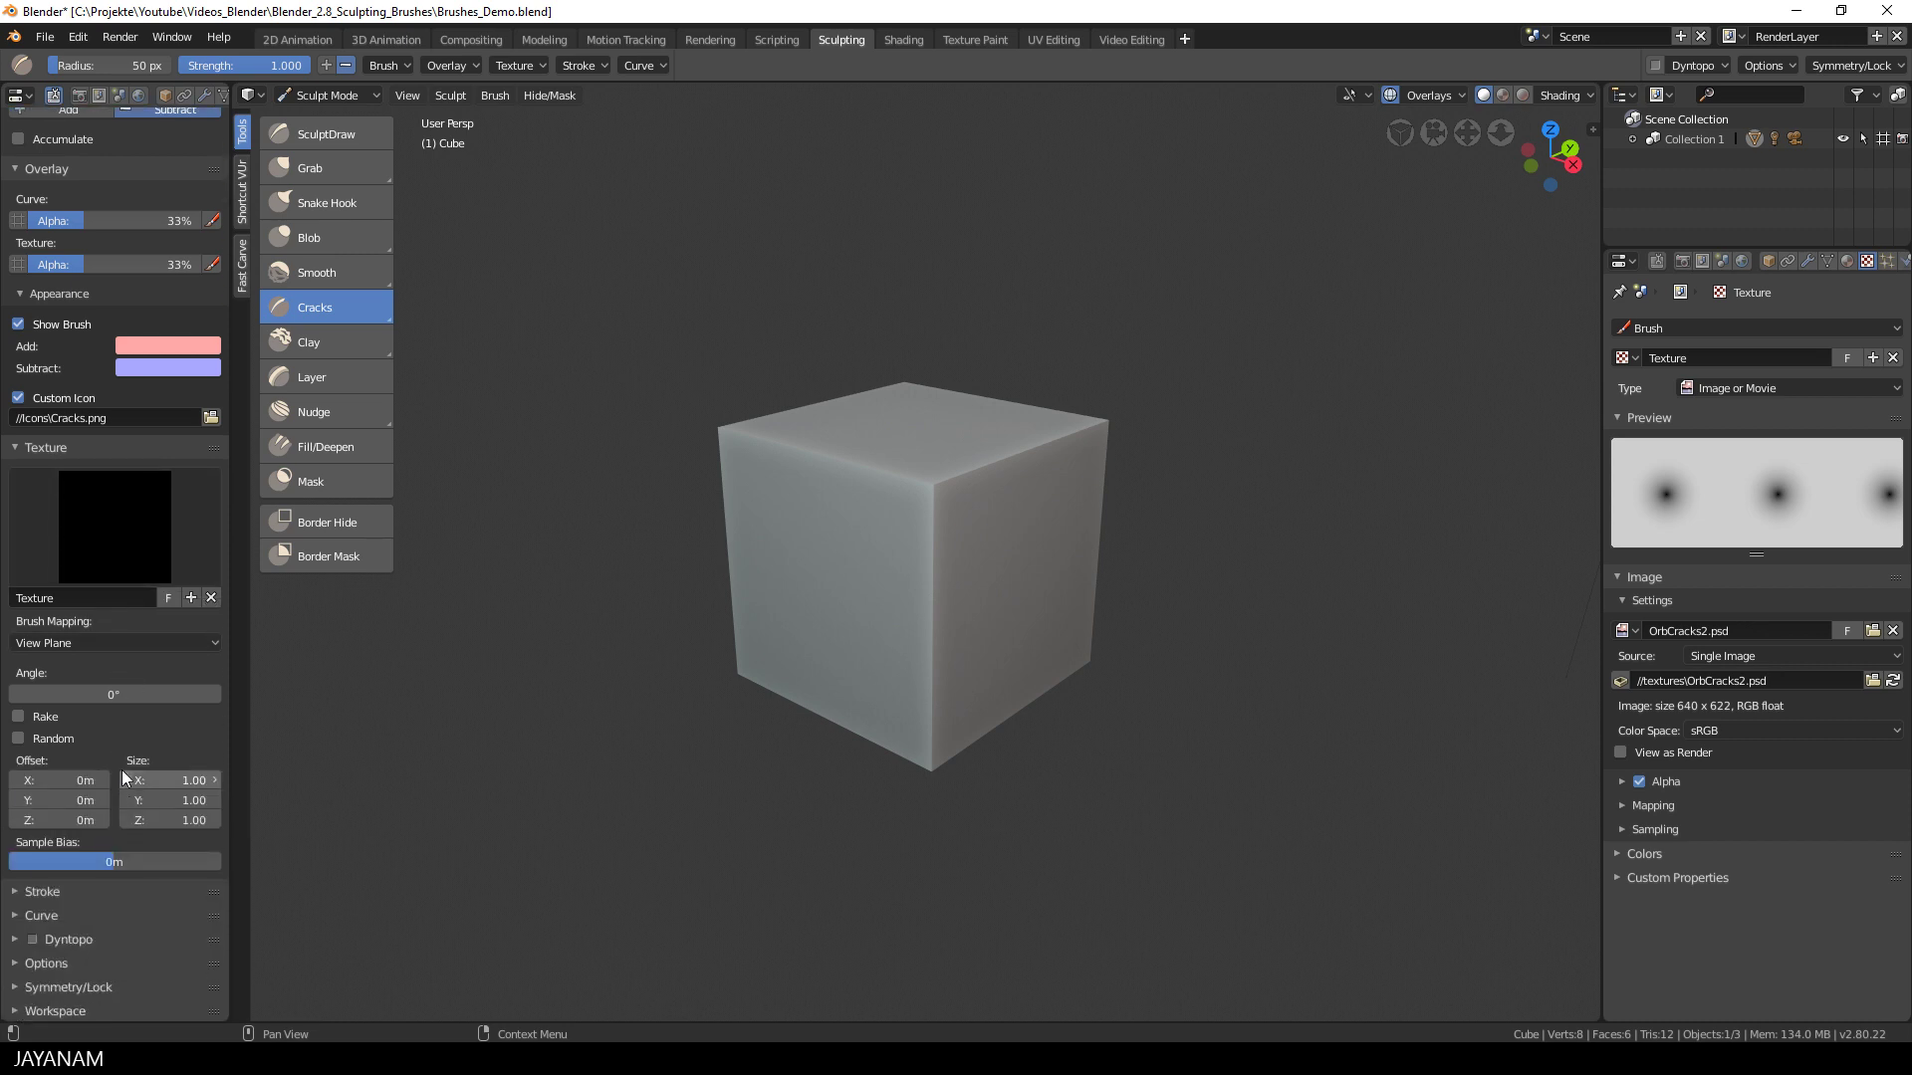
Set the Cracks brush stroke spacing to 5%.
click(15, 891)
scroll(15, 896, down, 3)
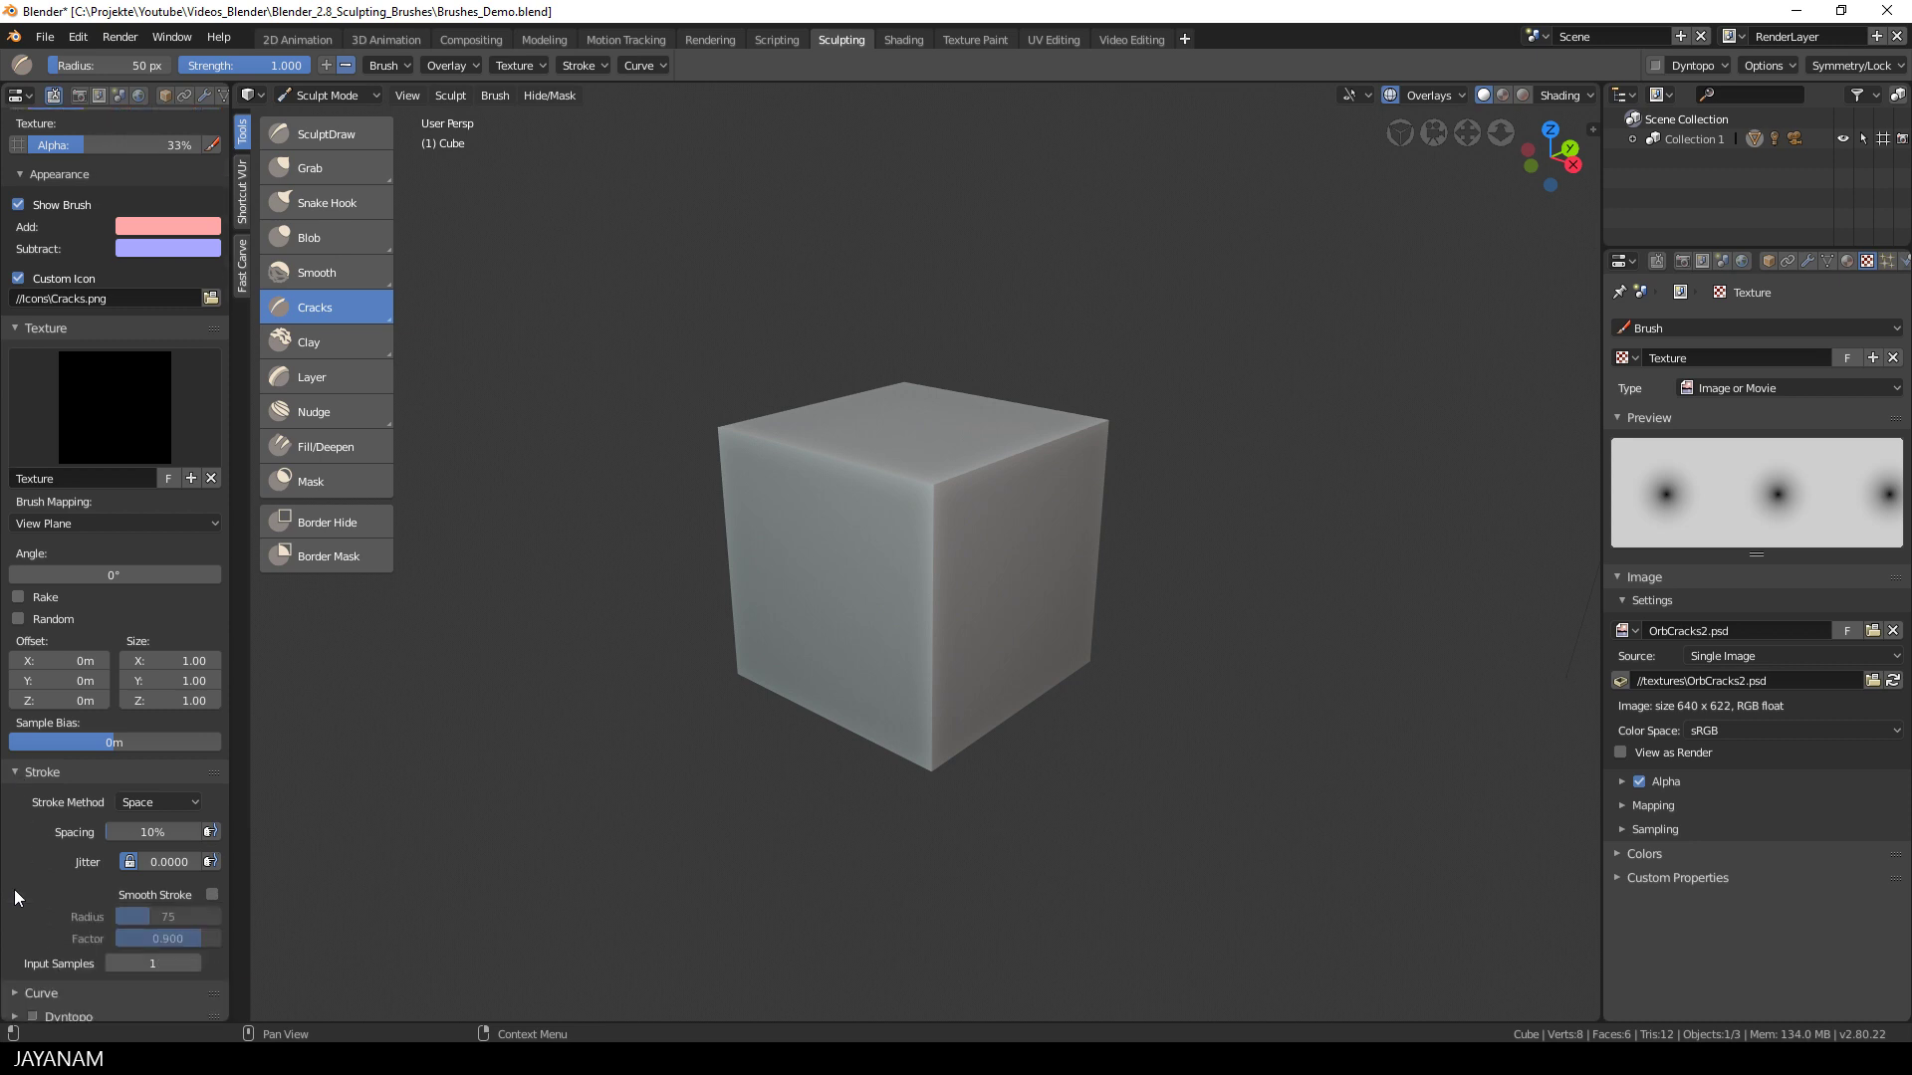
scroll(14, 888, down, 2)
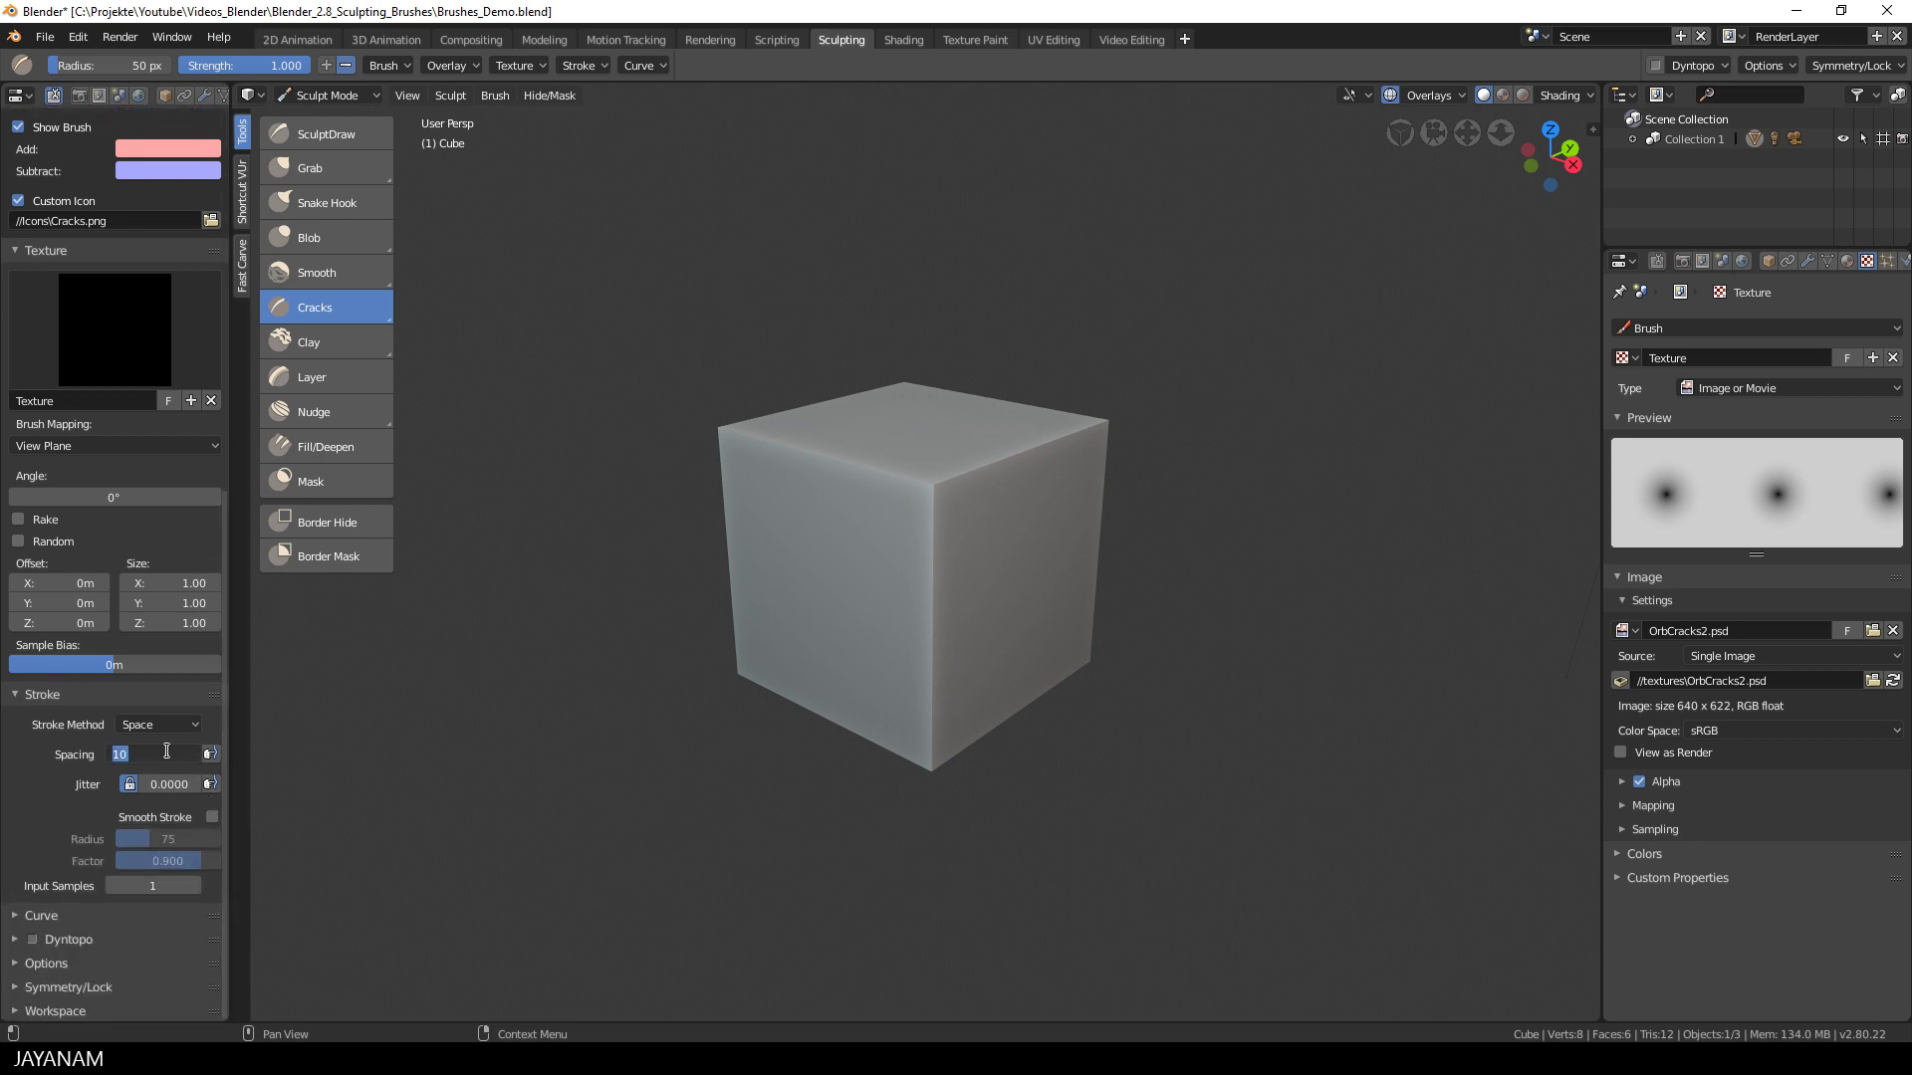
text(5)
key(Return)
Flatten the falloff curve to full strength with a vector-handle point near X 0.95, Y 1.0.
click(16, 917)
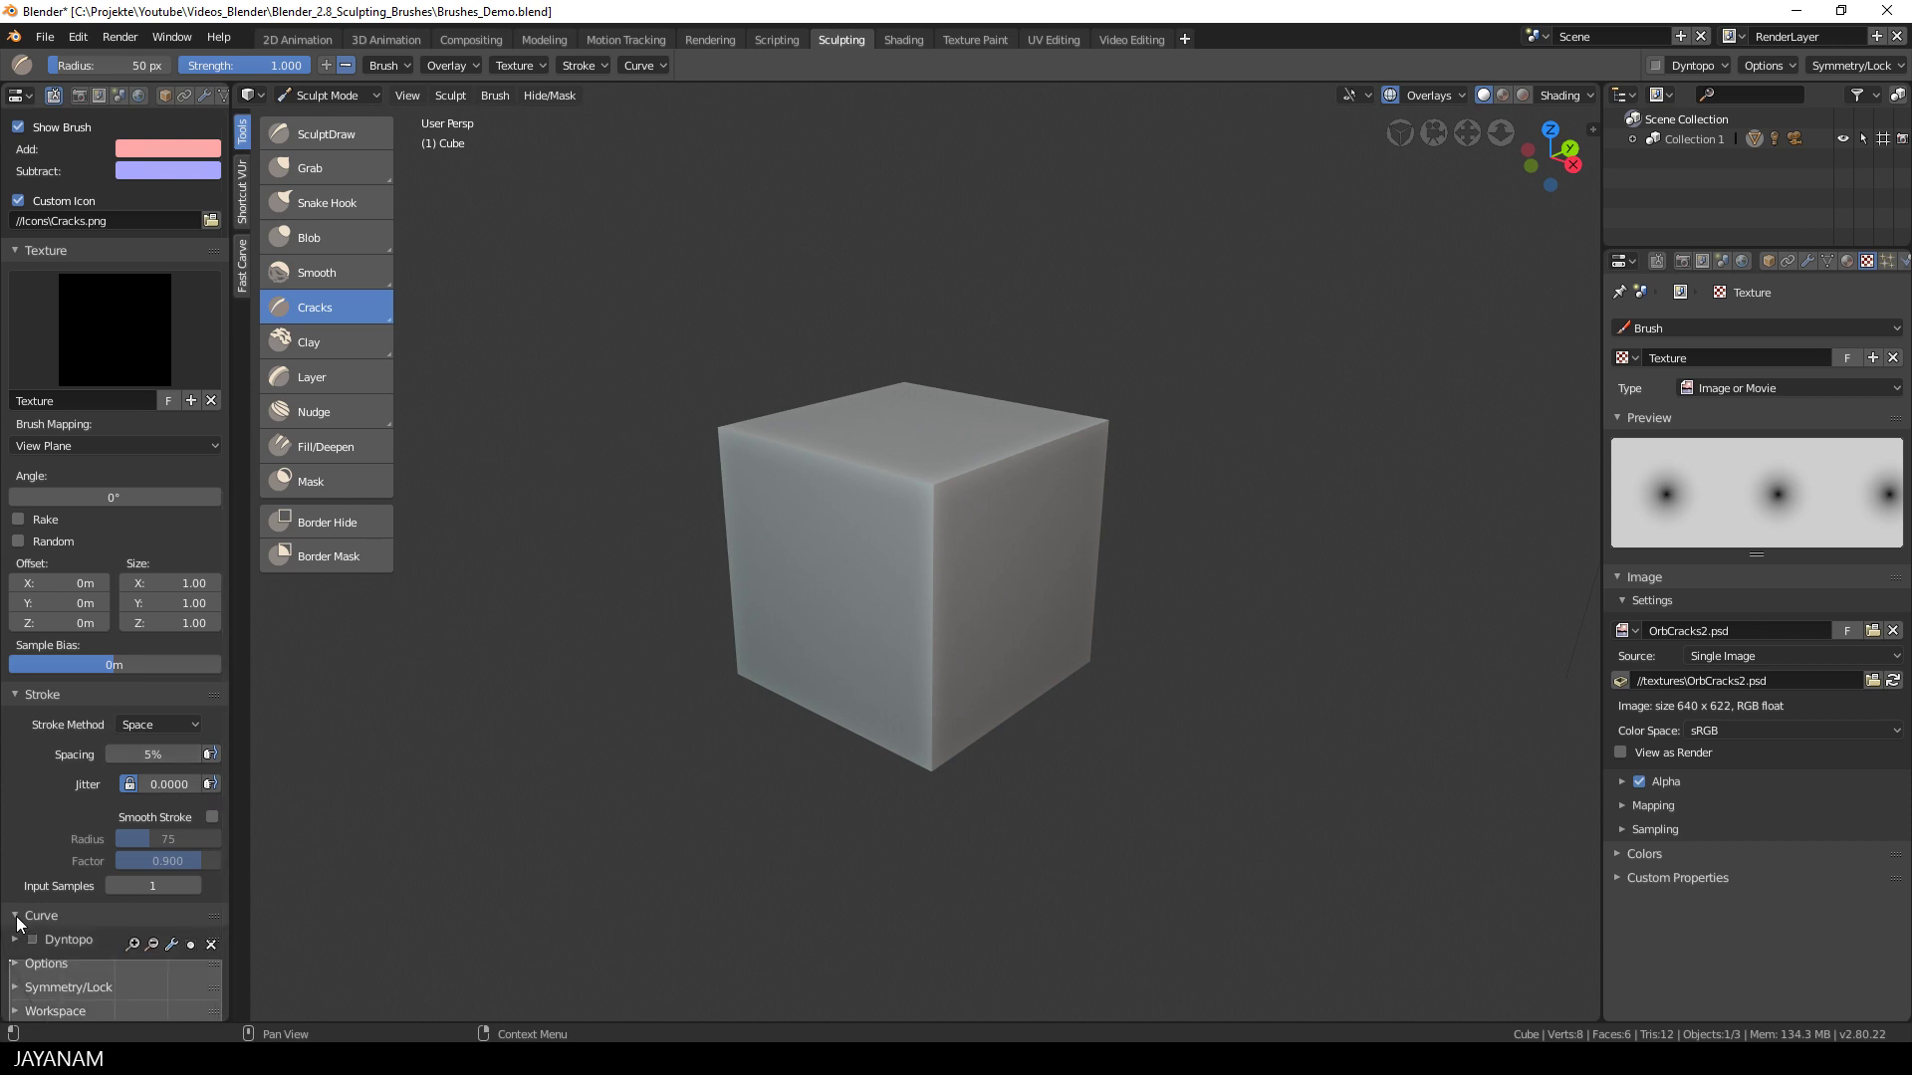
scroll(16, 916, down, 5)
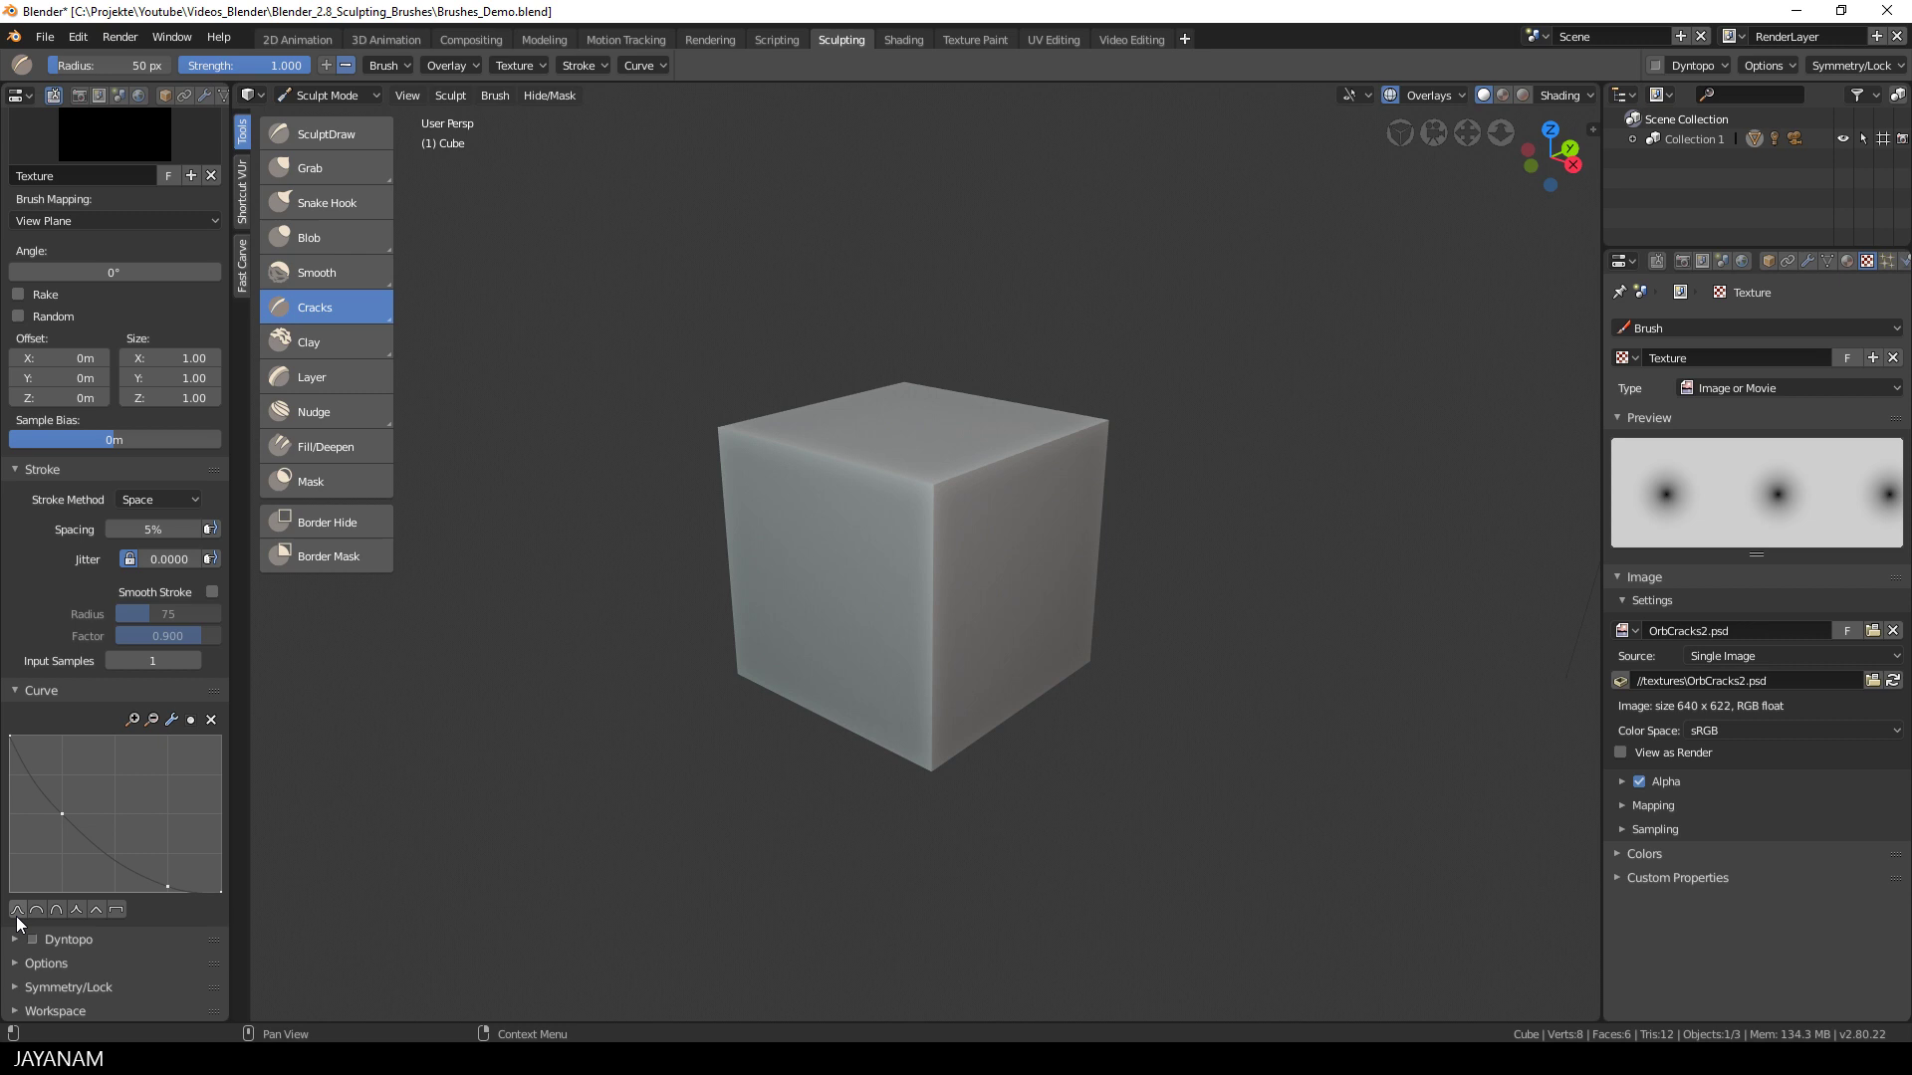
drag(63, 814, 117, 800)
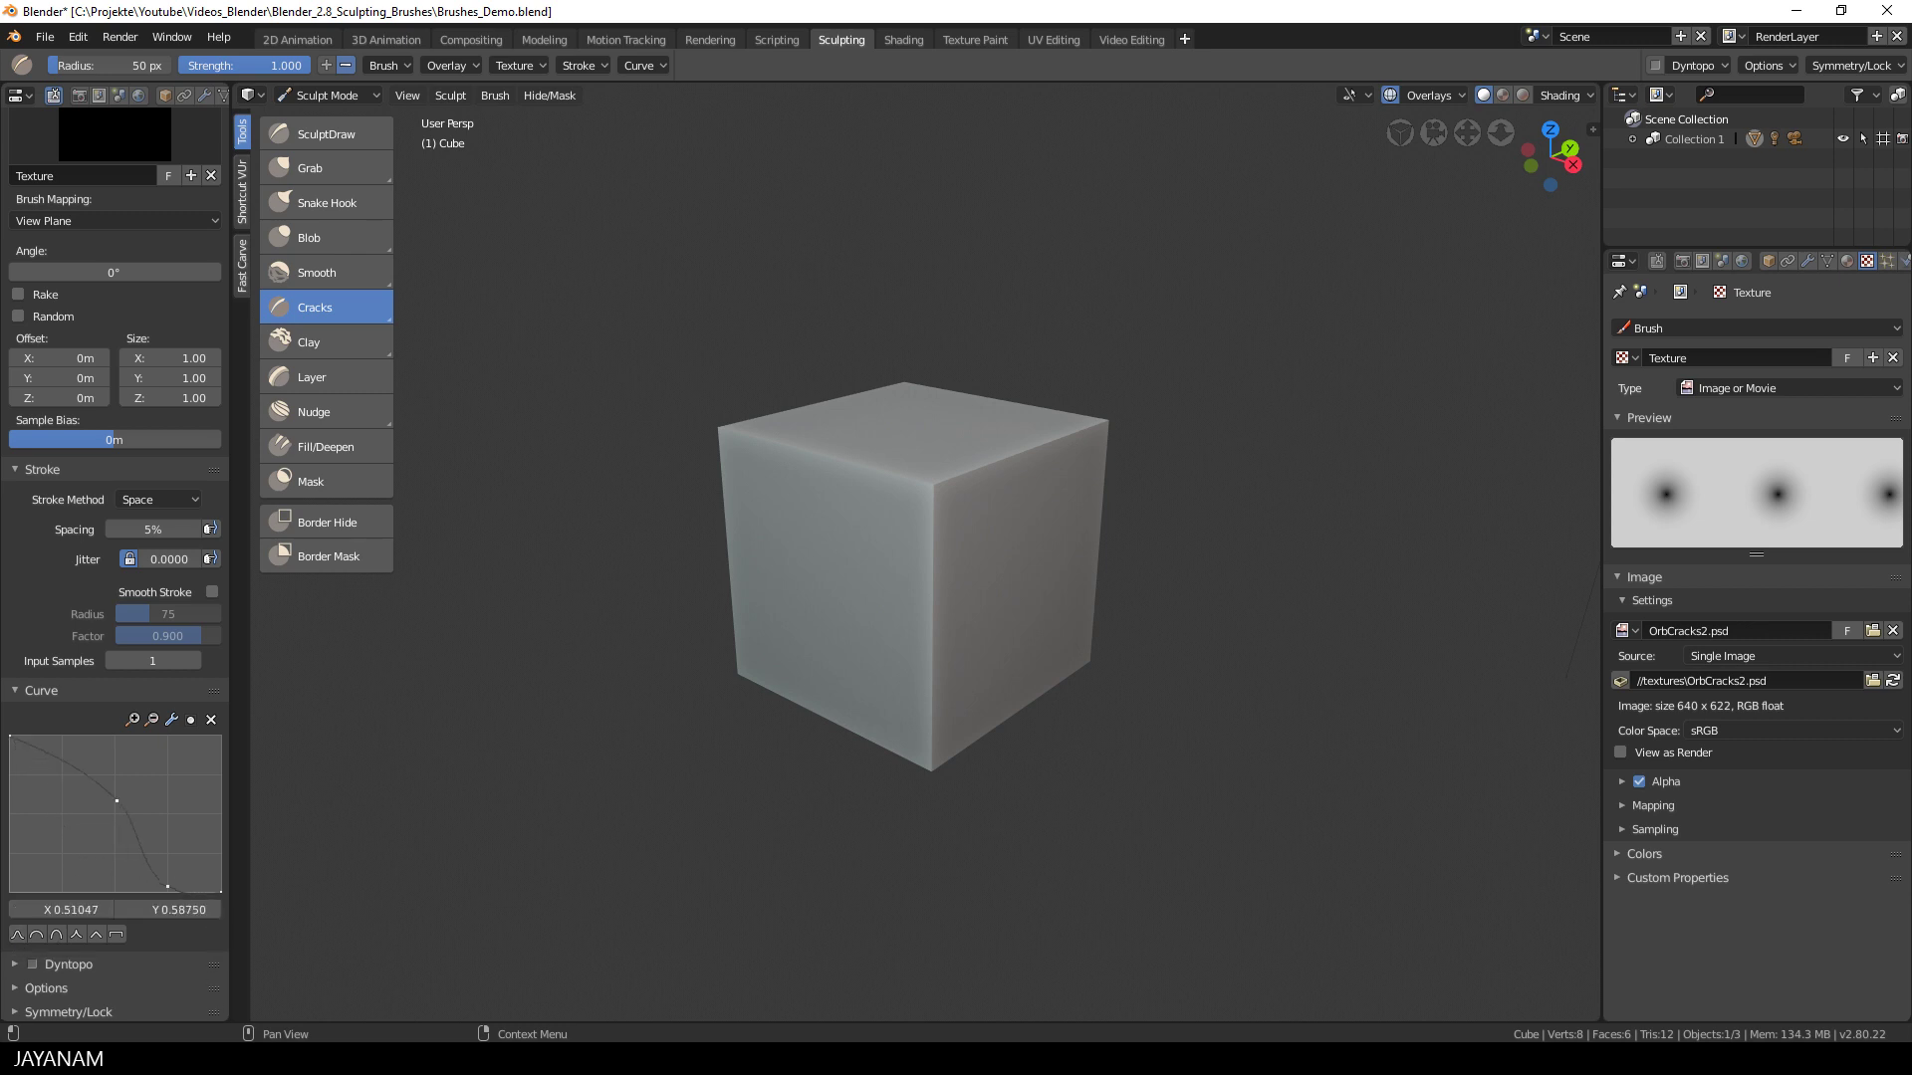
click(209, 719)
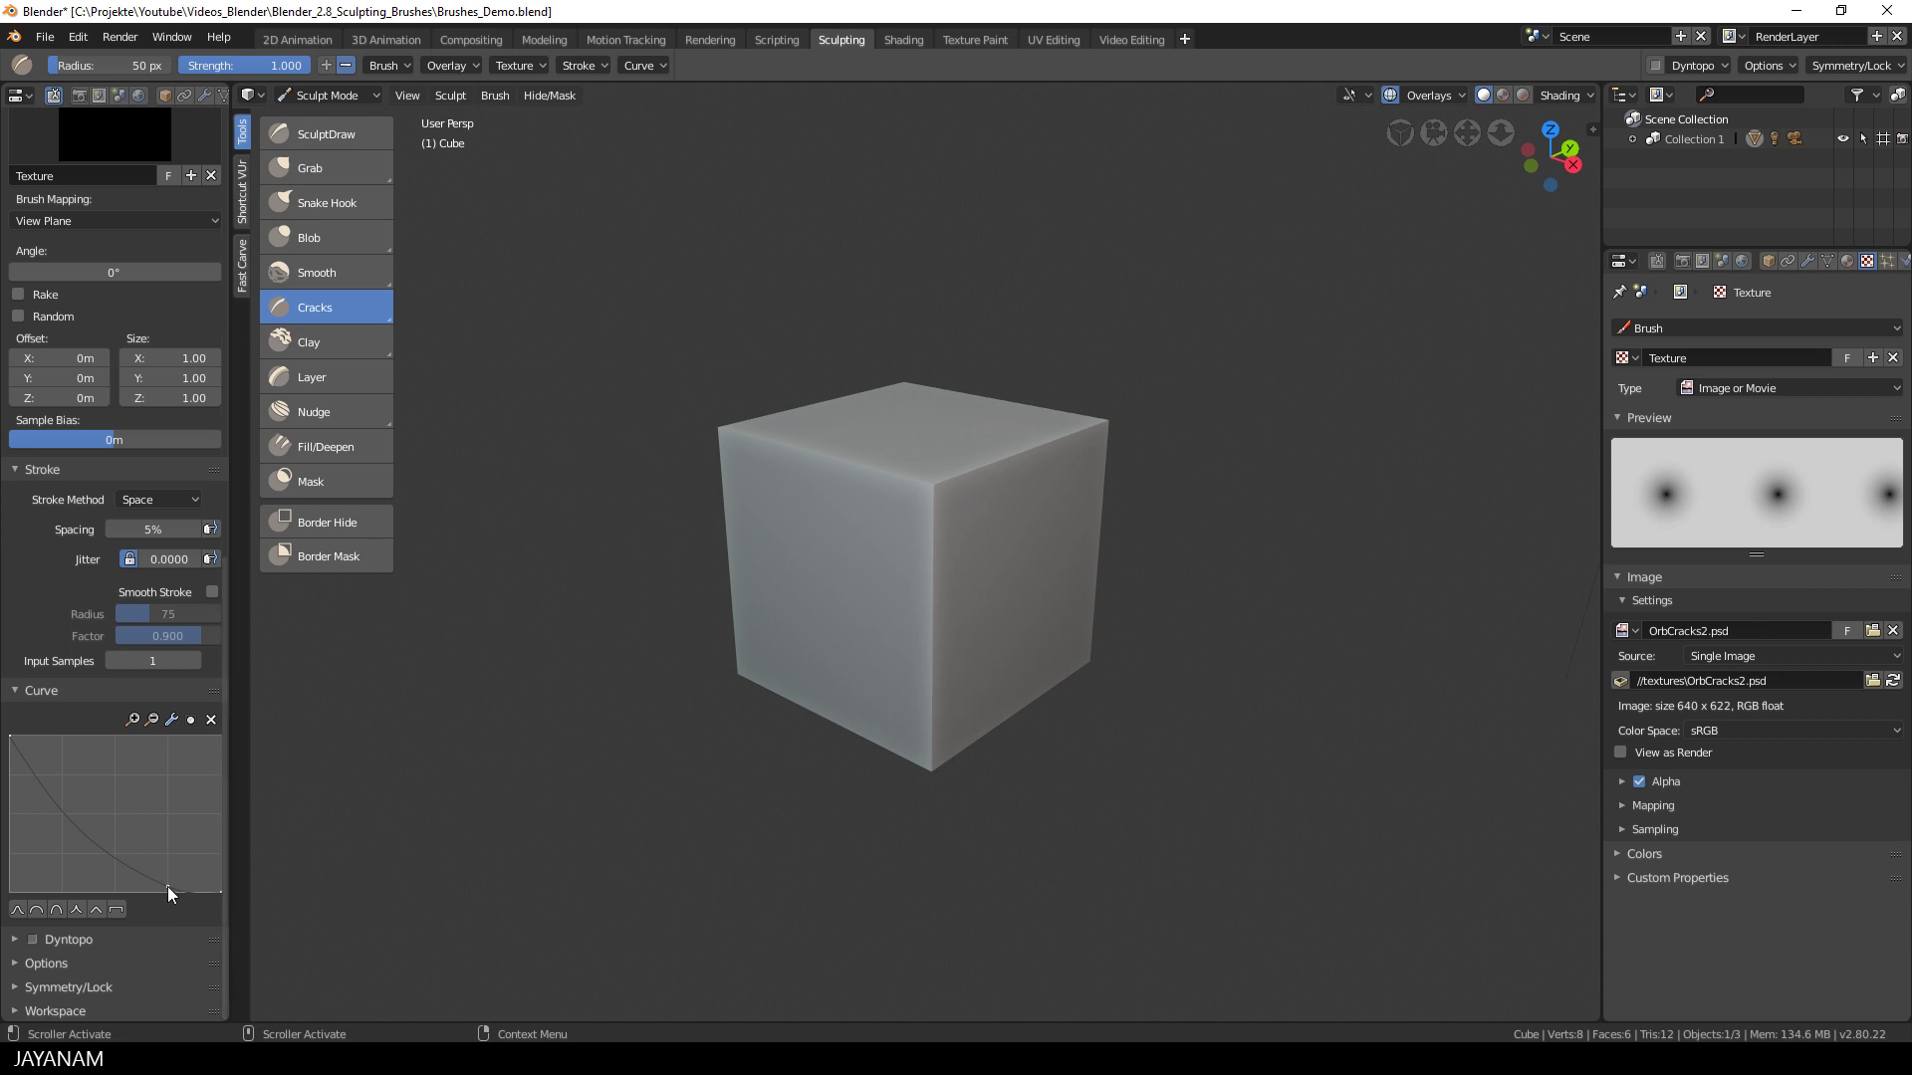
drag(168, 887, 192, 767)
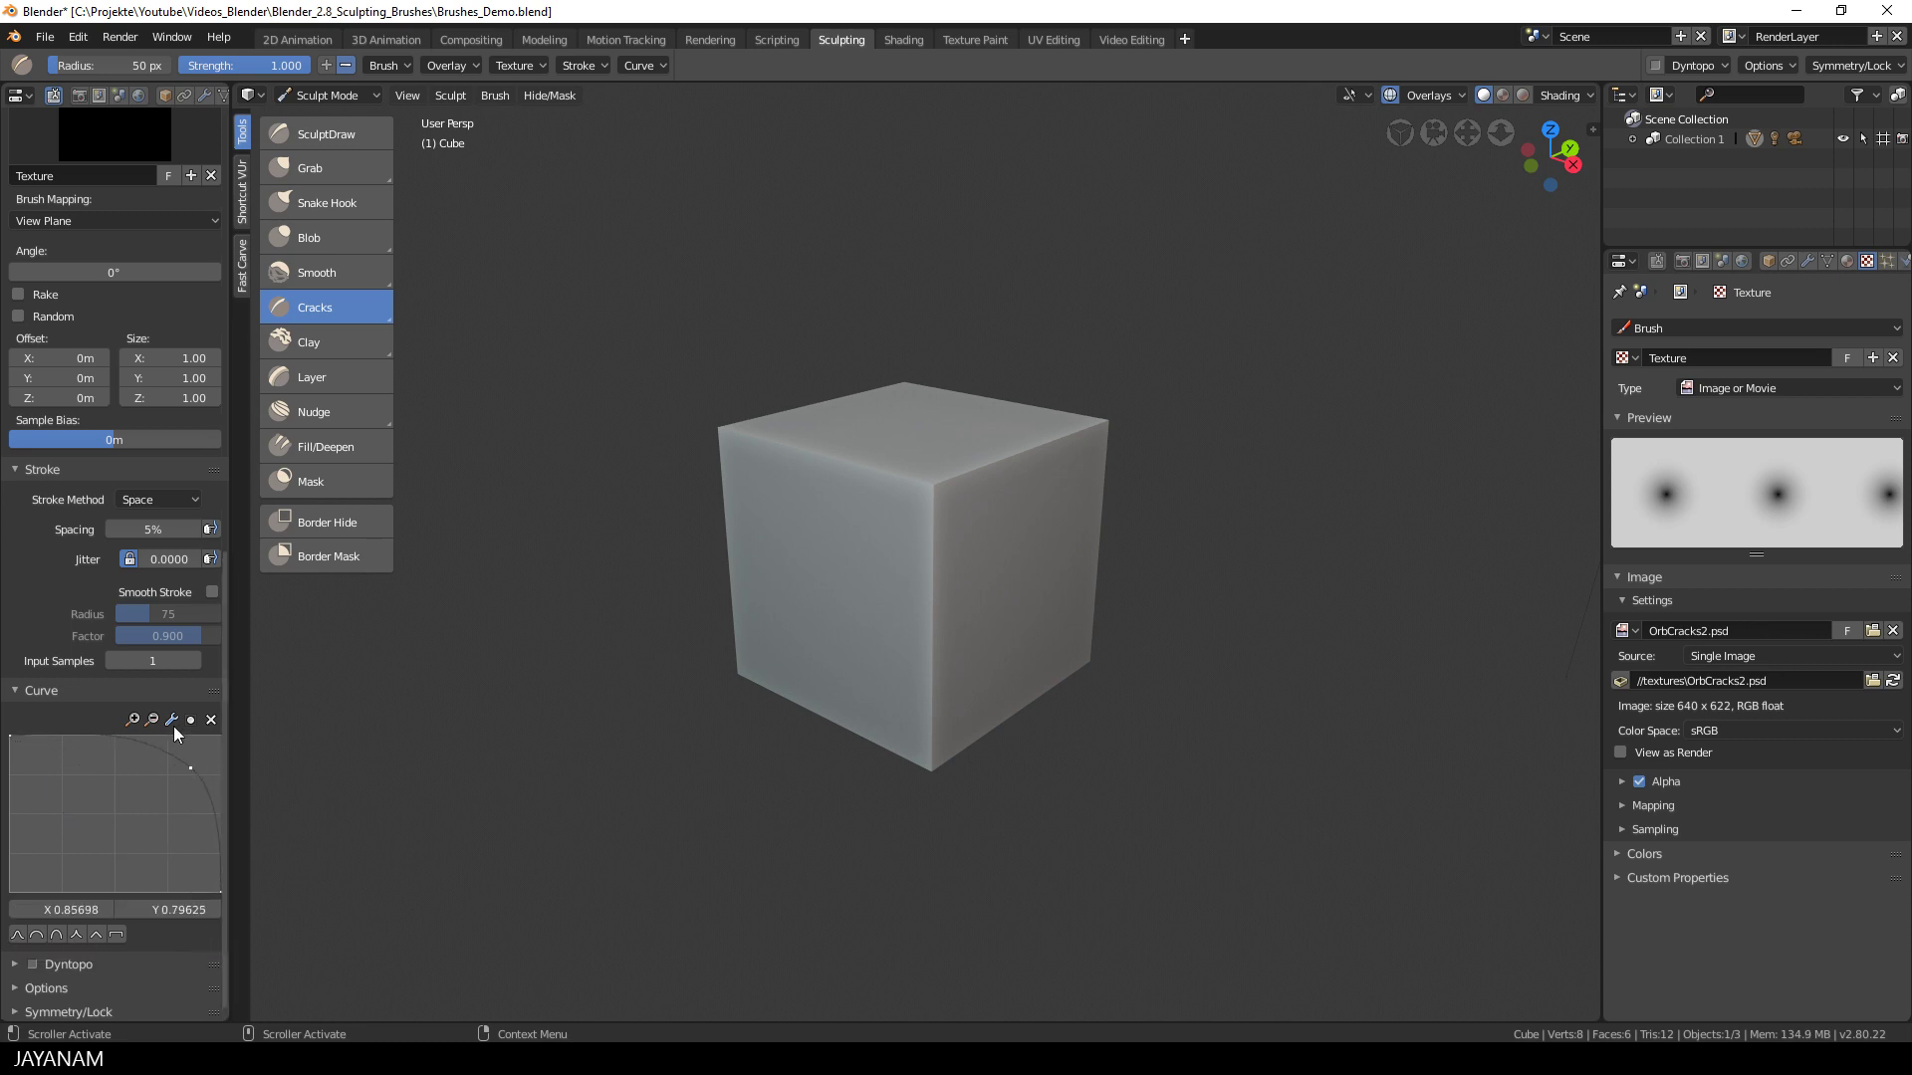
click(170, 719)
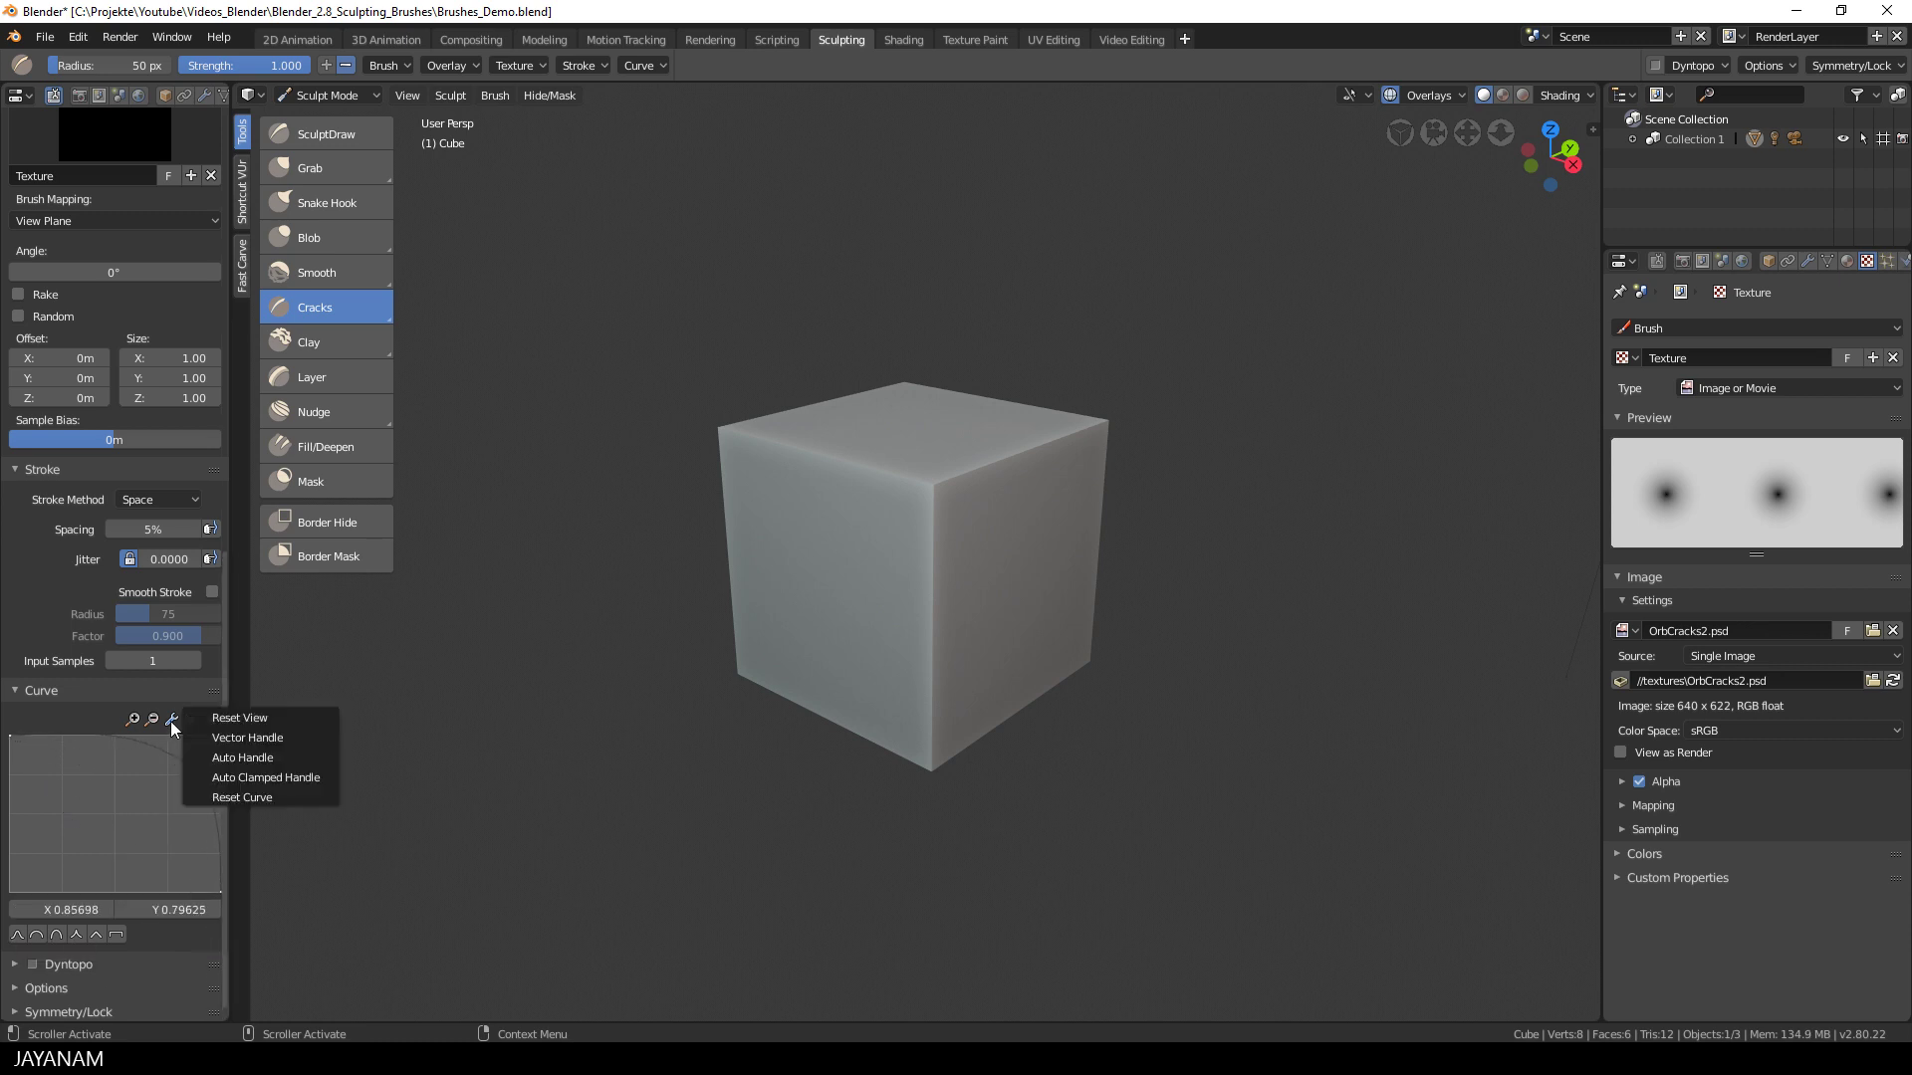
click(245, 741)
drag(191, 770, 212, 736)
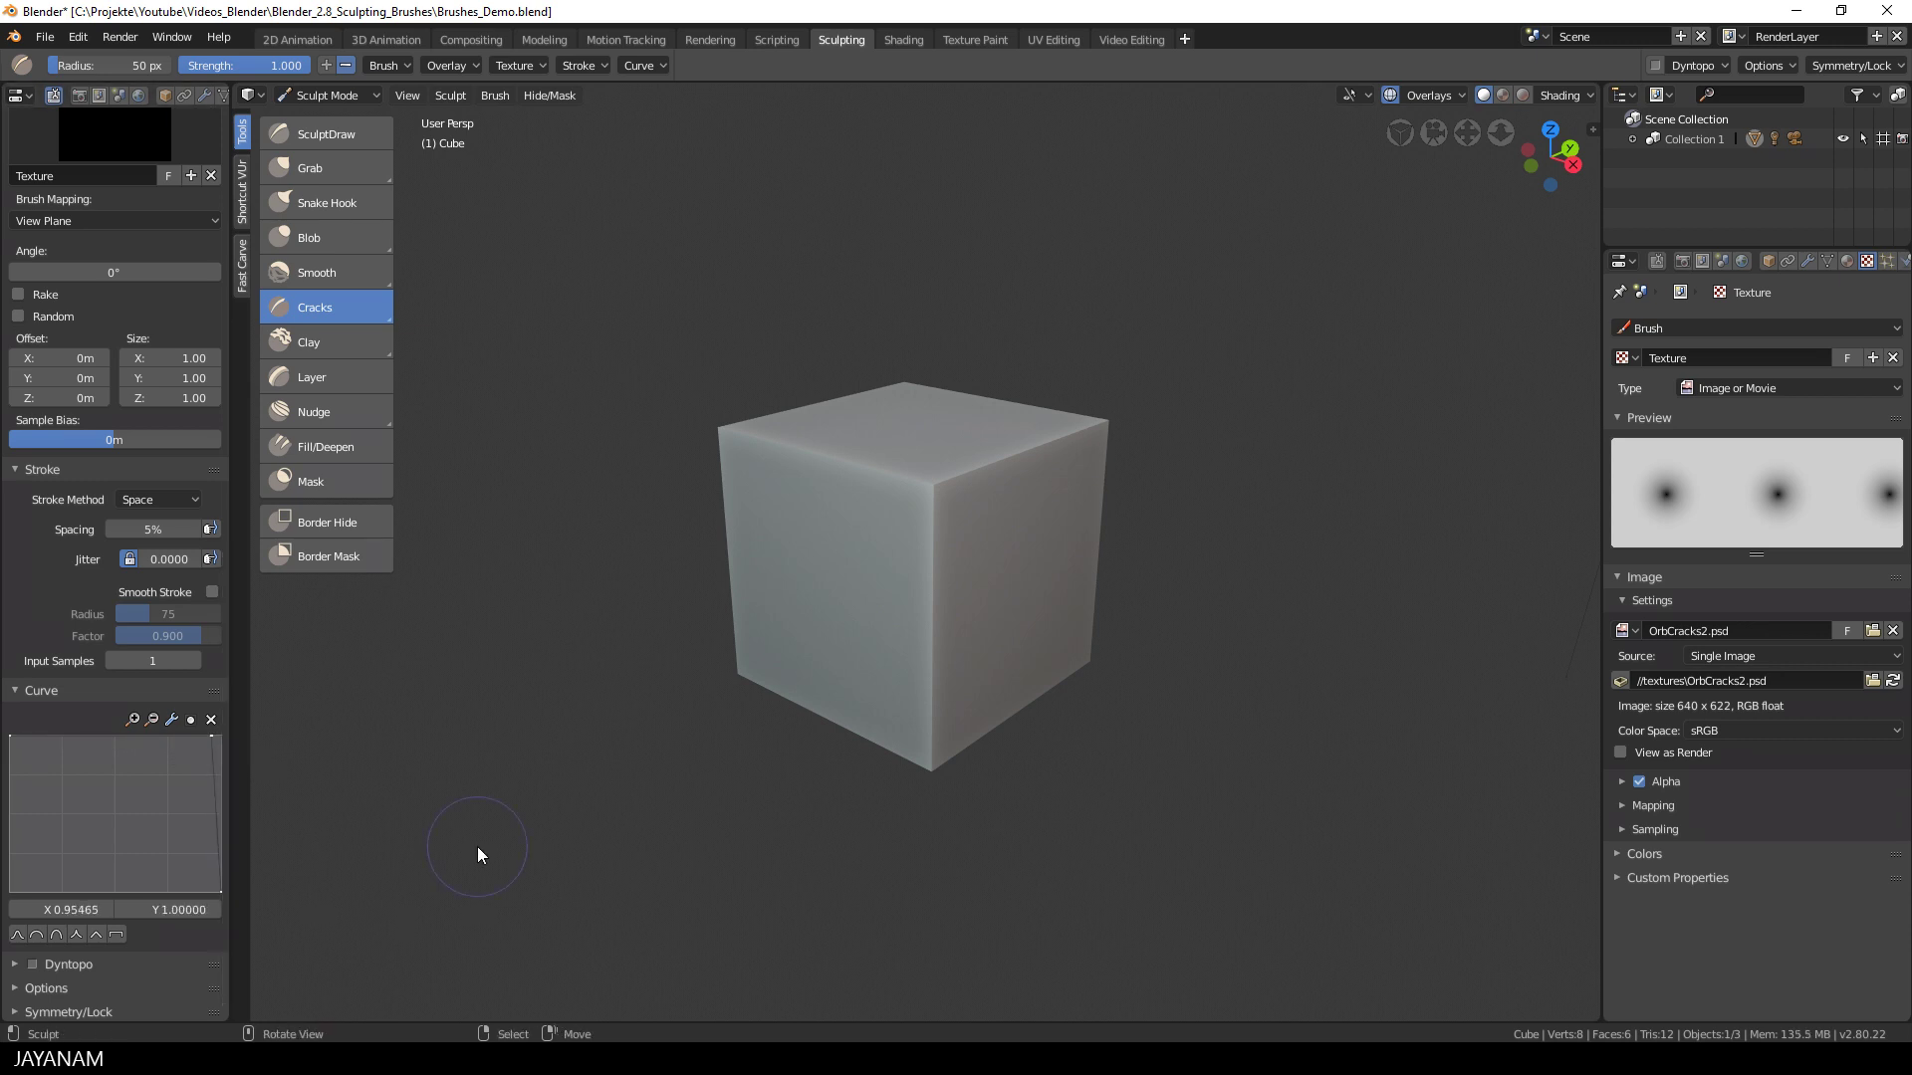
Turn off X-axis symmetry mirroring for the brush.
click(17, 1012)
scroll(18, 1016, down, 1)
scroll(18, 1016, down, 2)
click(135, 924)
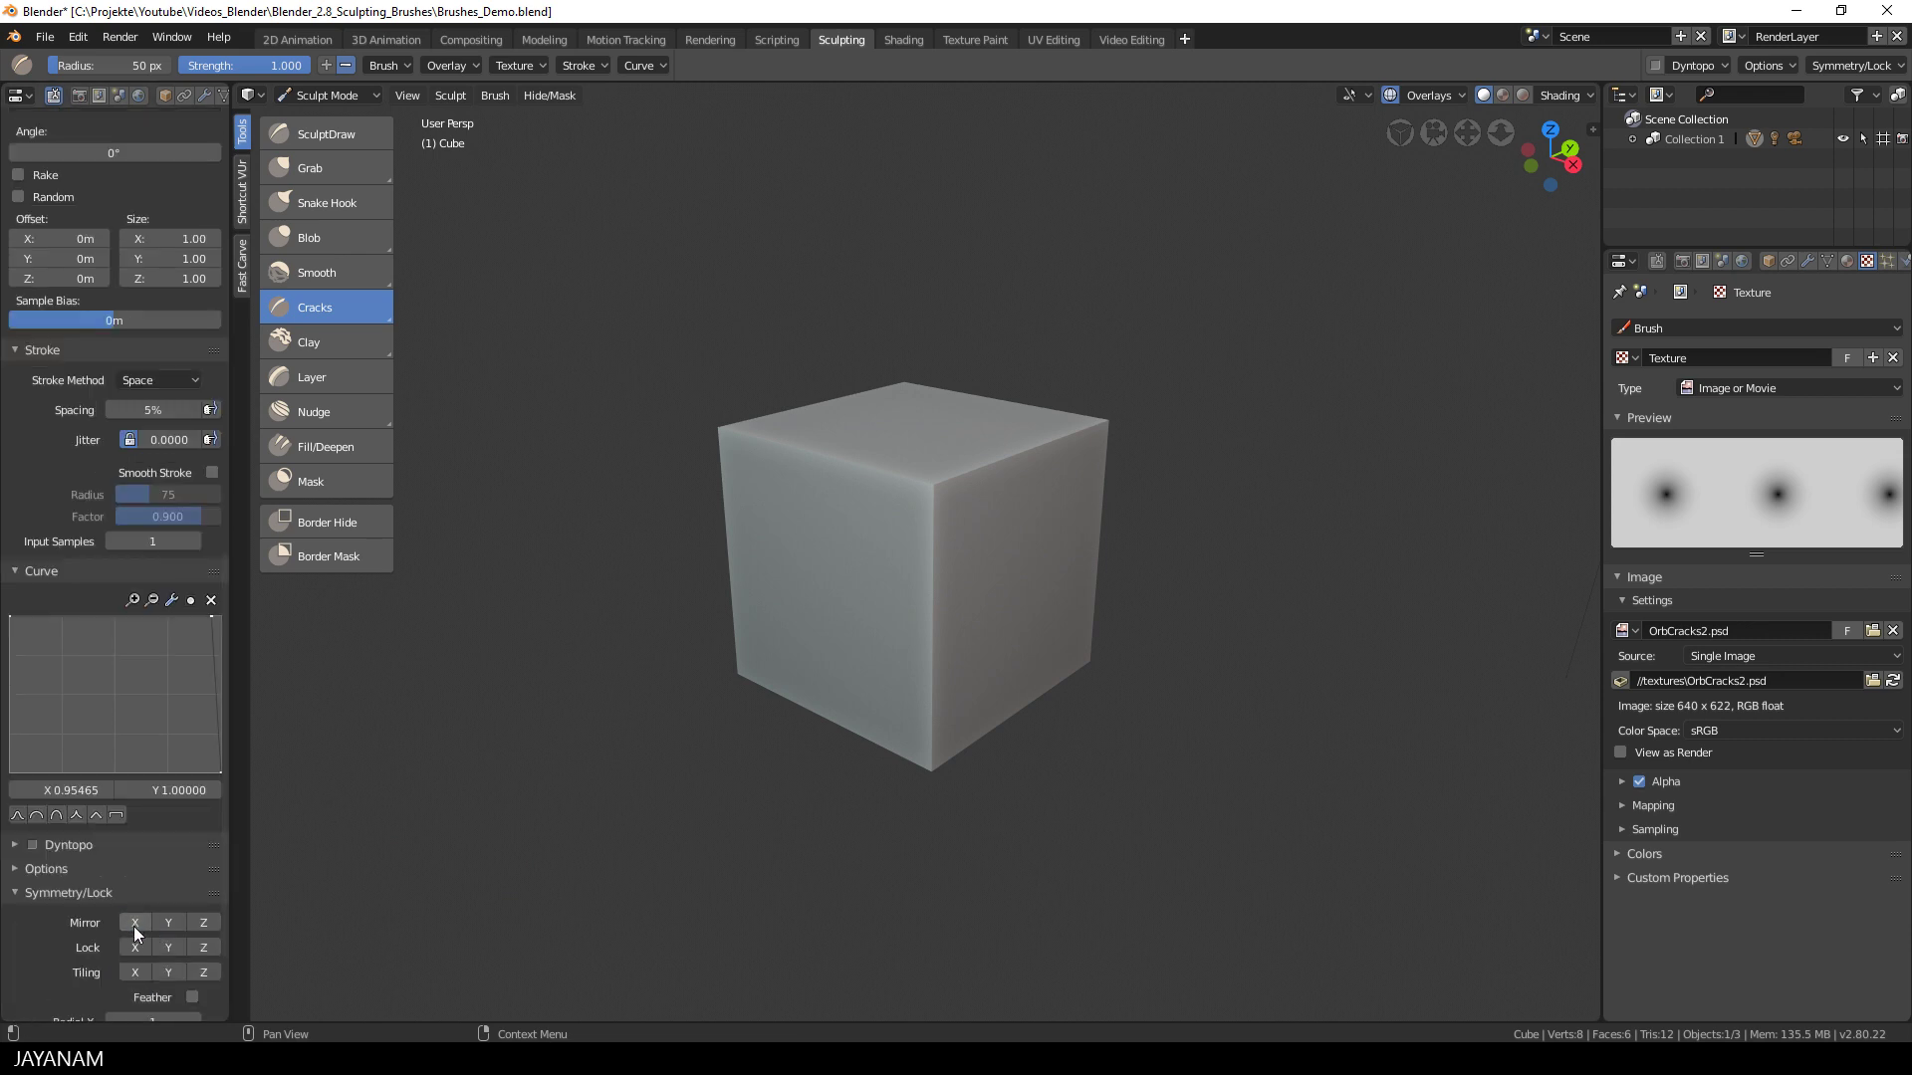
Enable Dyntopo with a 12 px detail size.
click(1654, 66)
click(1683, 64)
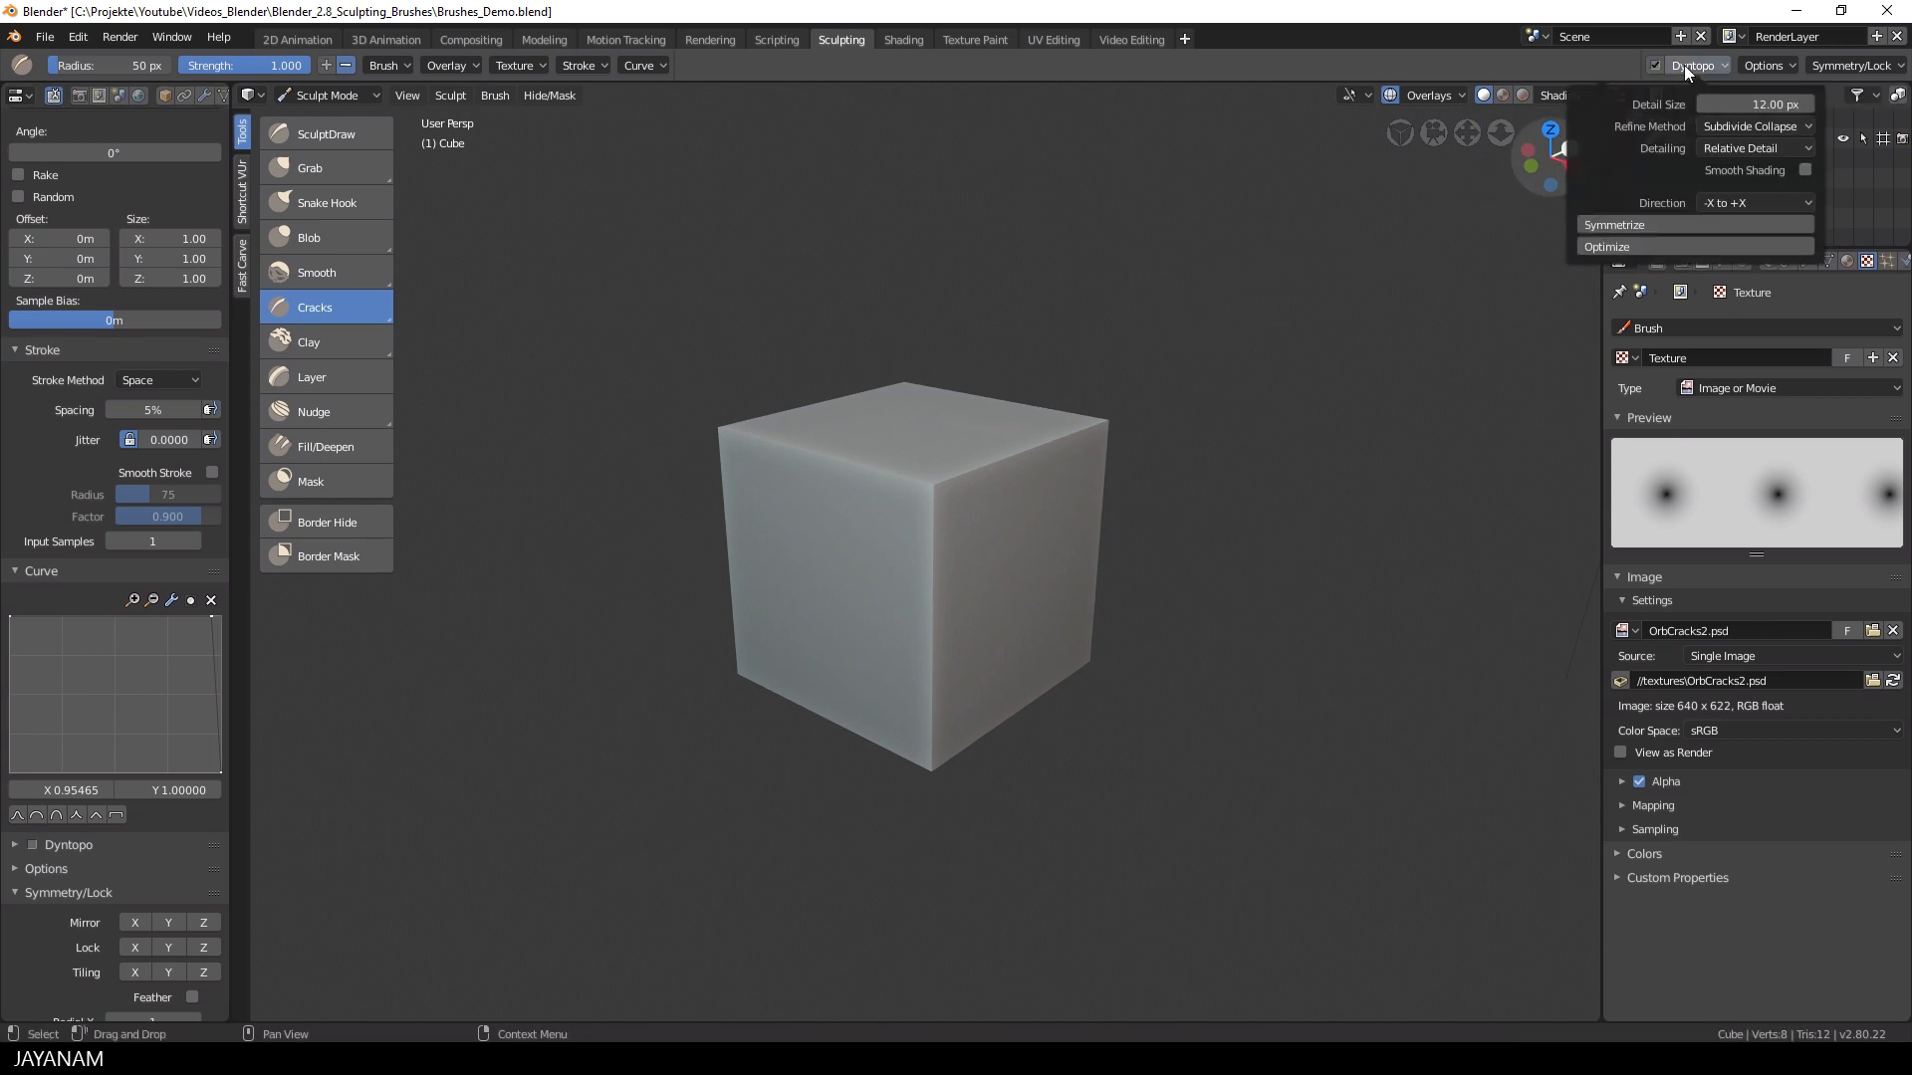
click(1742, 104)
key(Return)
middle_drag(1238, 398, 1194, 447)
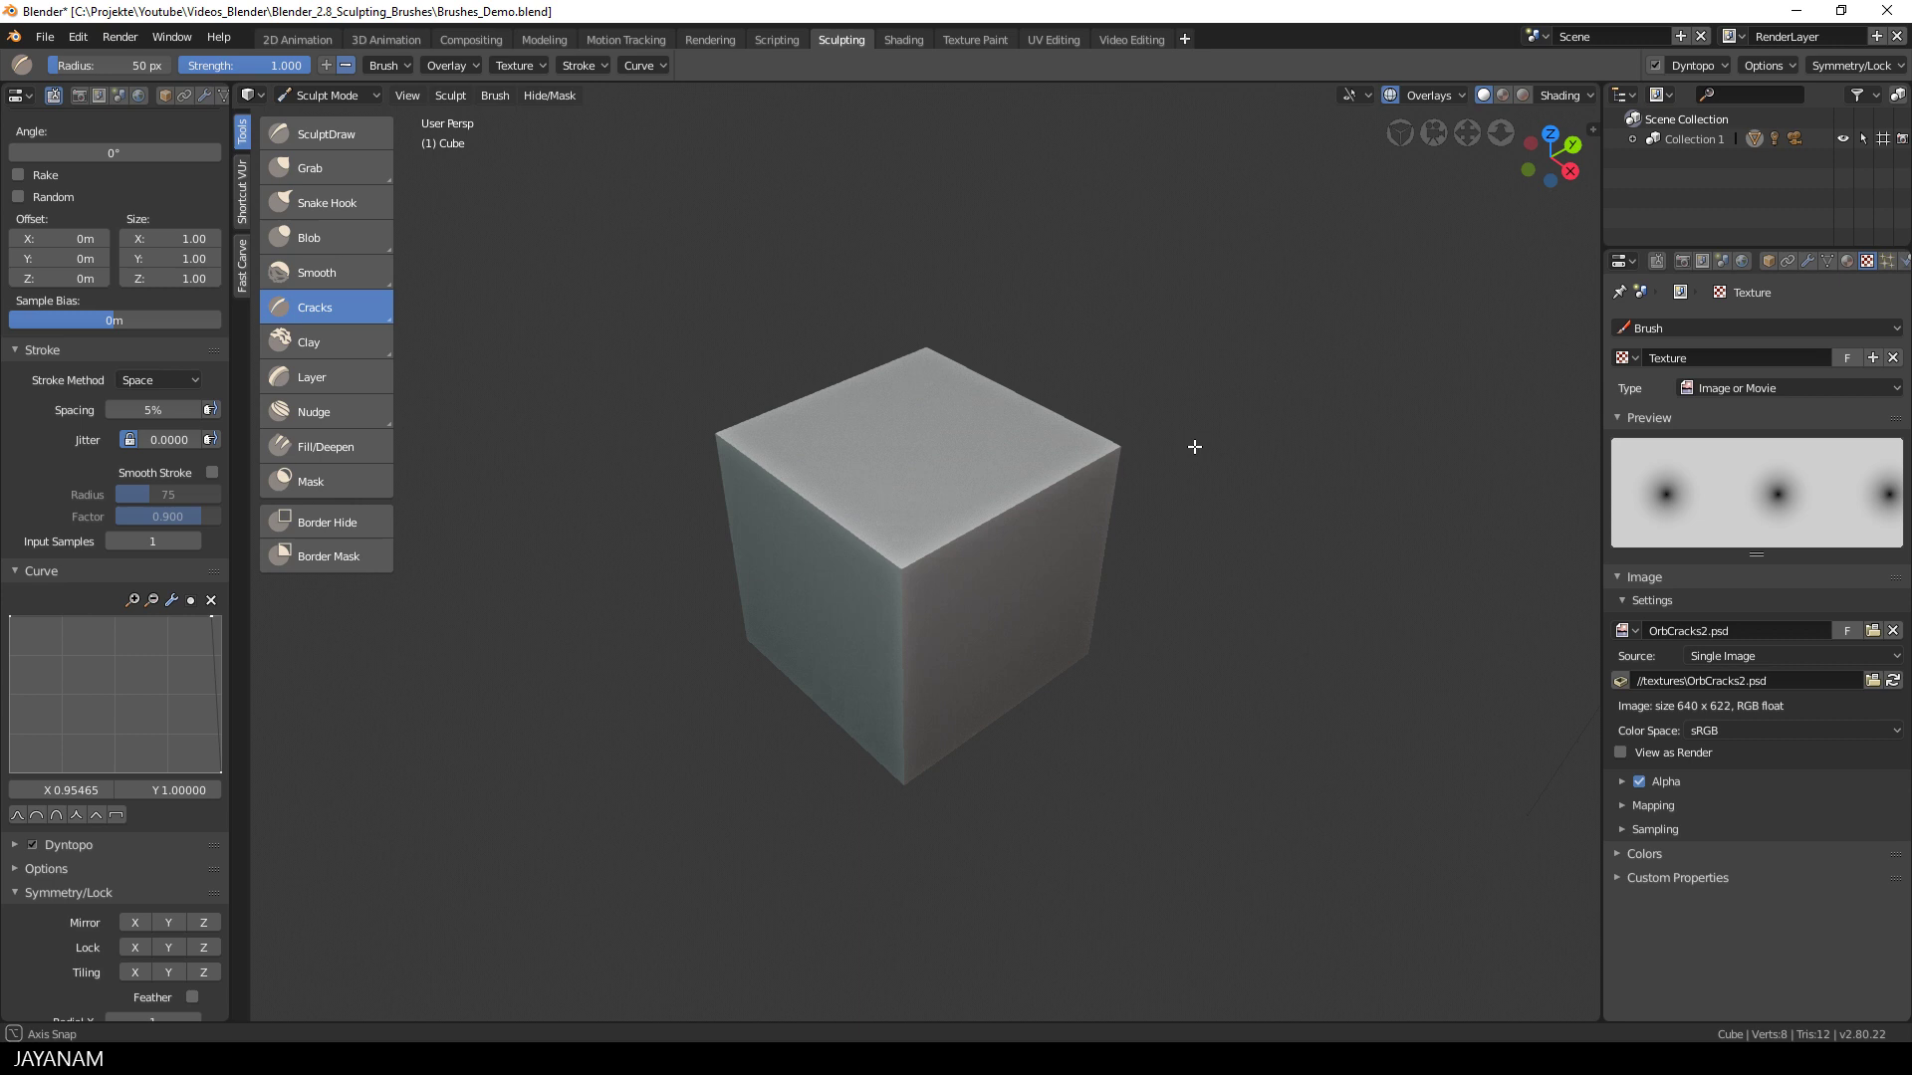
With a 14 px radius, sculpt cracks along the cube's top edge and down the front face.
scroll(1194, 447, up, 4)
key(f)
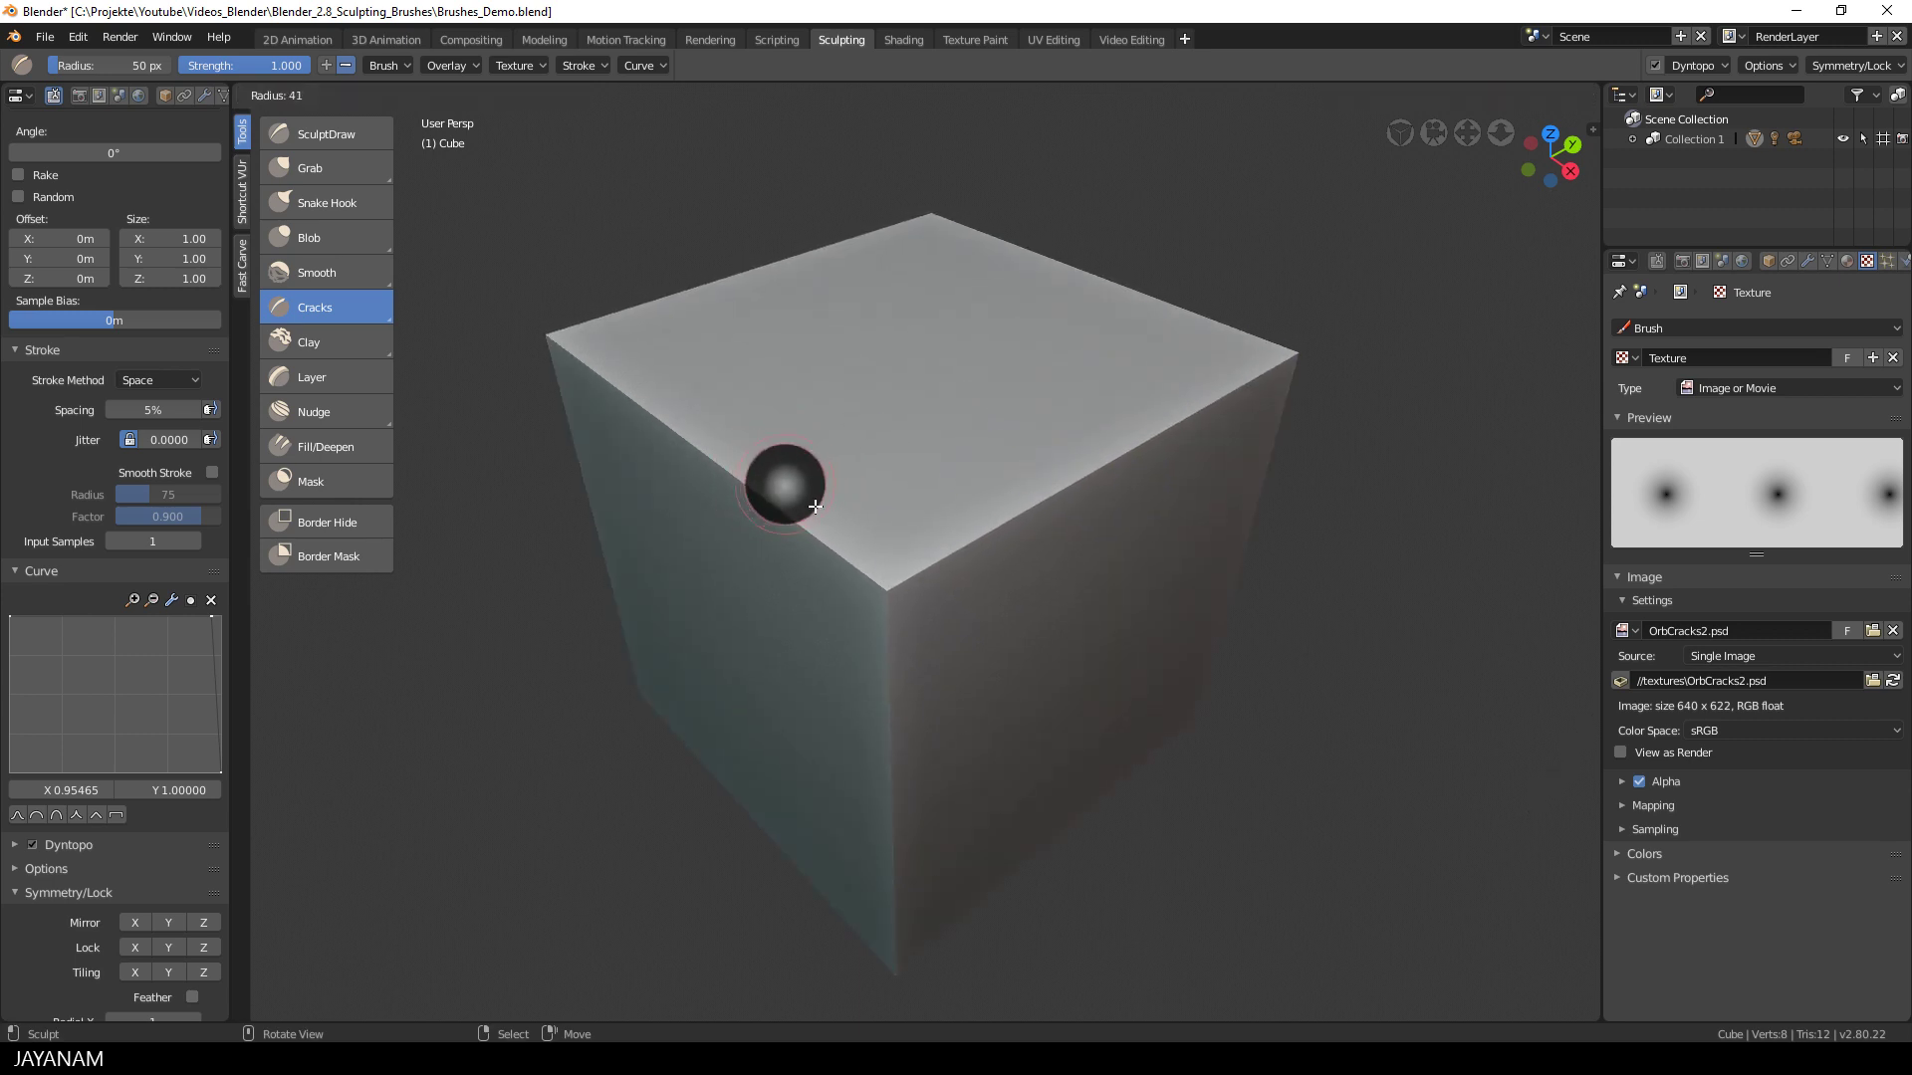
click(789, 488)
mouse_move(826, 529)
mouse_down()
mouse_move(802, 514)
mouse_move(836, 488)
mouse_move(812, 543)
mouse_move(918, 525)
mouse_up()
middle_drag(918, 525, 928, 489)
drag(928, 490, 916, 598)
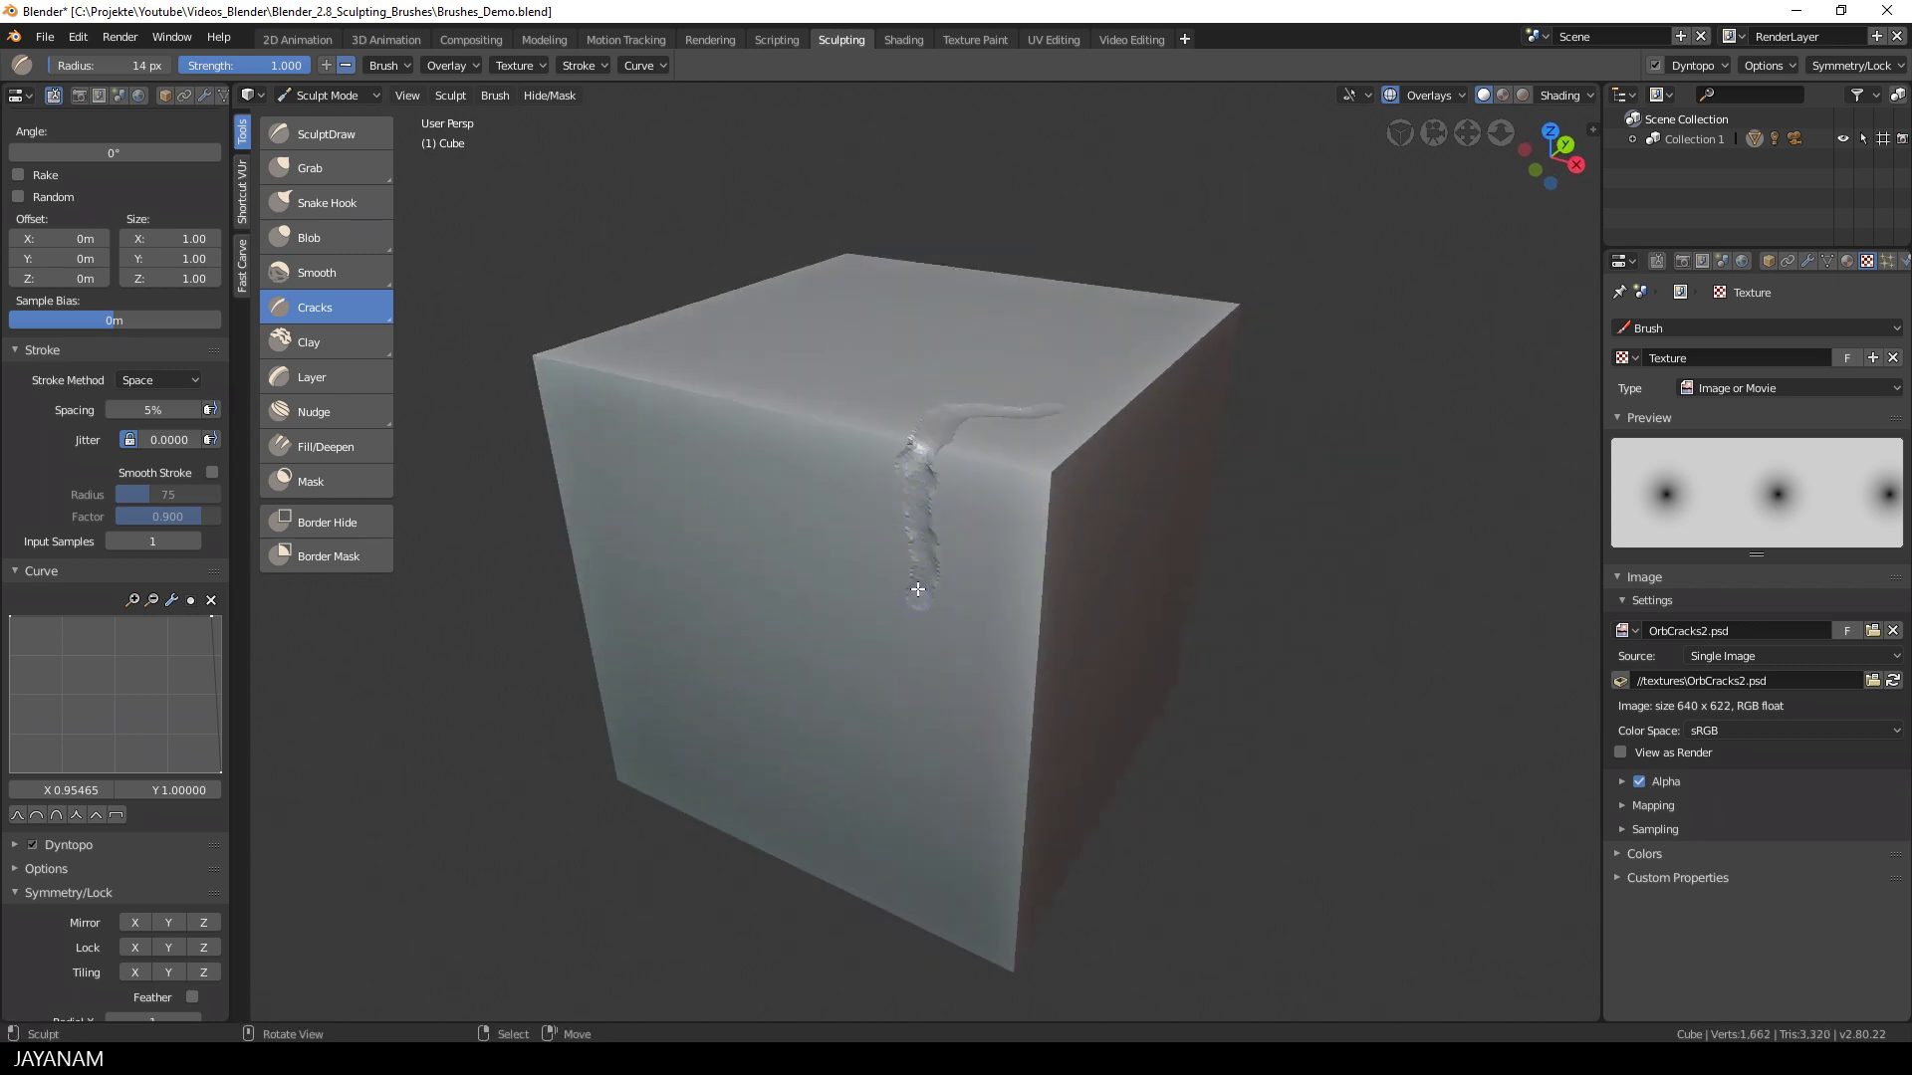
Shrink the radius to 7 px and sculpt another branching crack down the front face.
key(bracketleft)
key(bracketleft)
key(bracketleft)
key(bracketleft)
key(bracketleft)
drag(936, 460, 1013, 581)
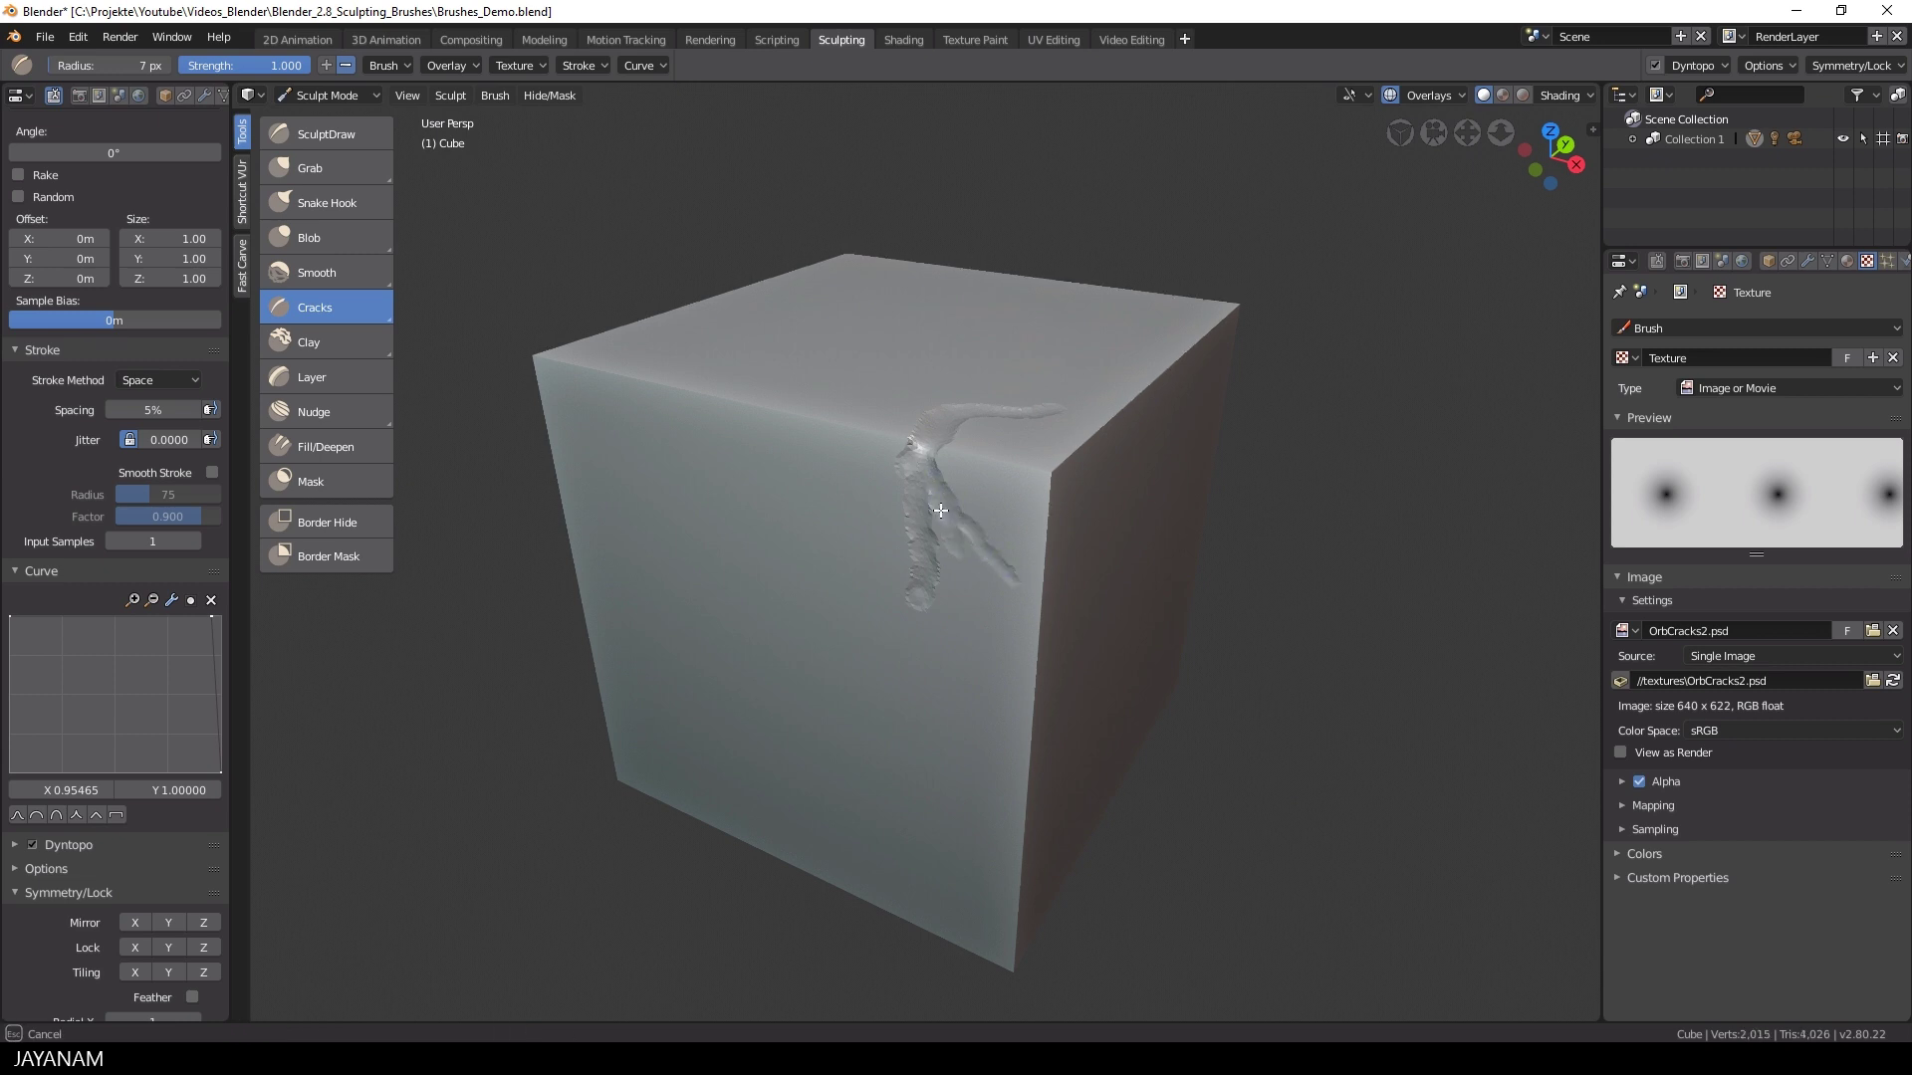
mouse_move(936, 468)
middle_down()
mouse_move(1057, 486)
mouse_move(873, 592)
middle_up()
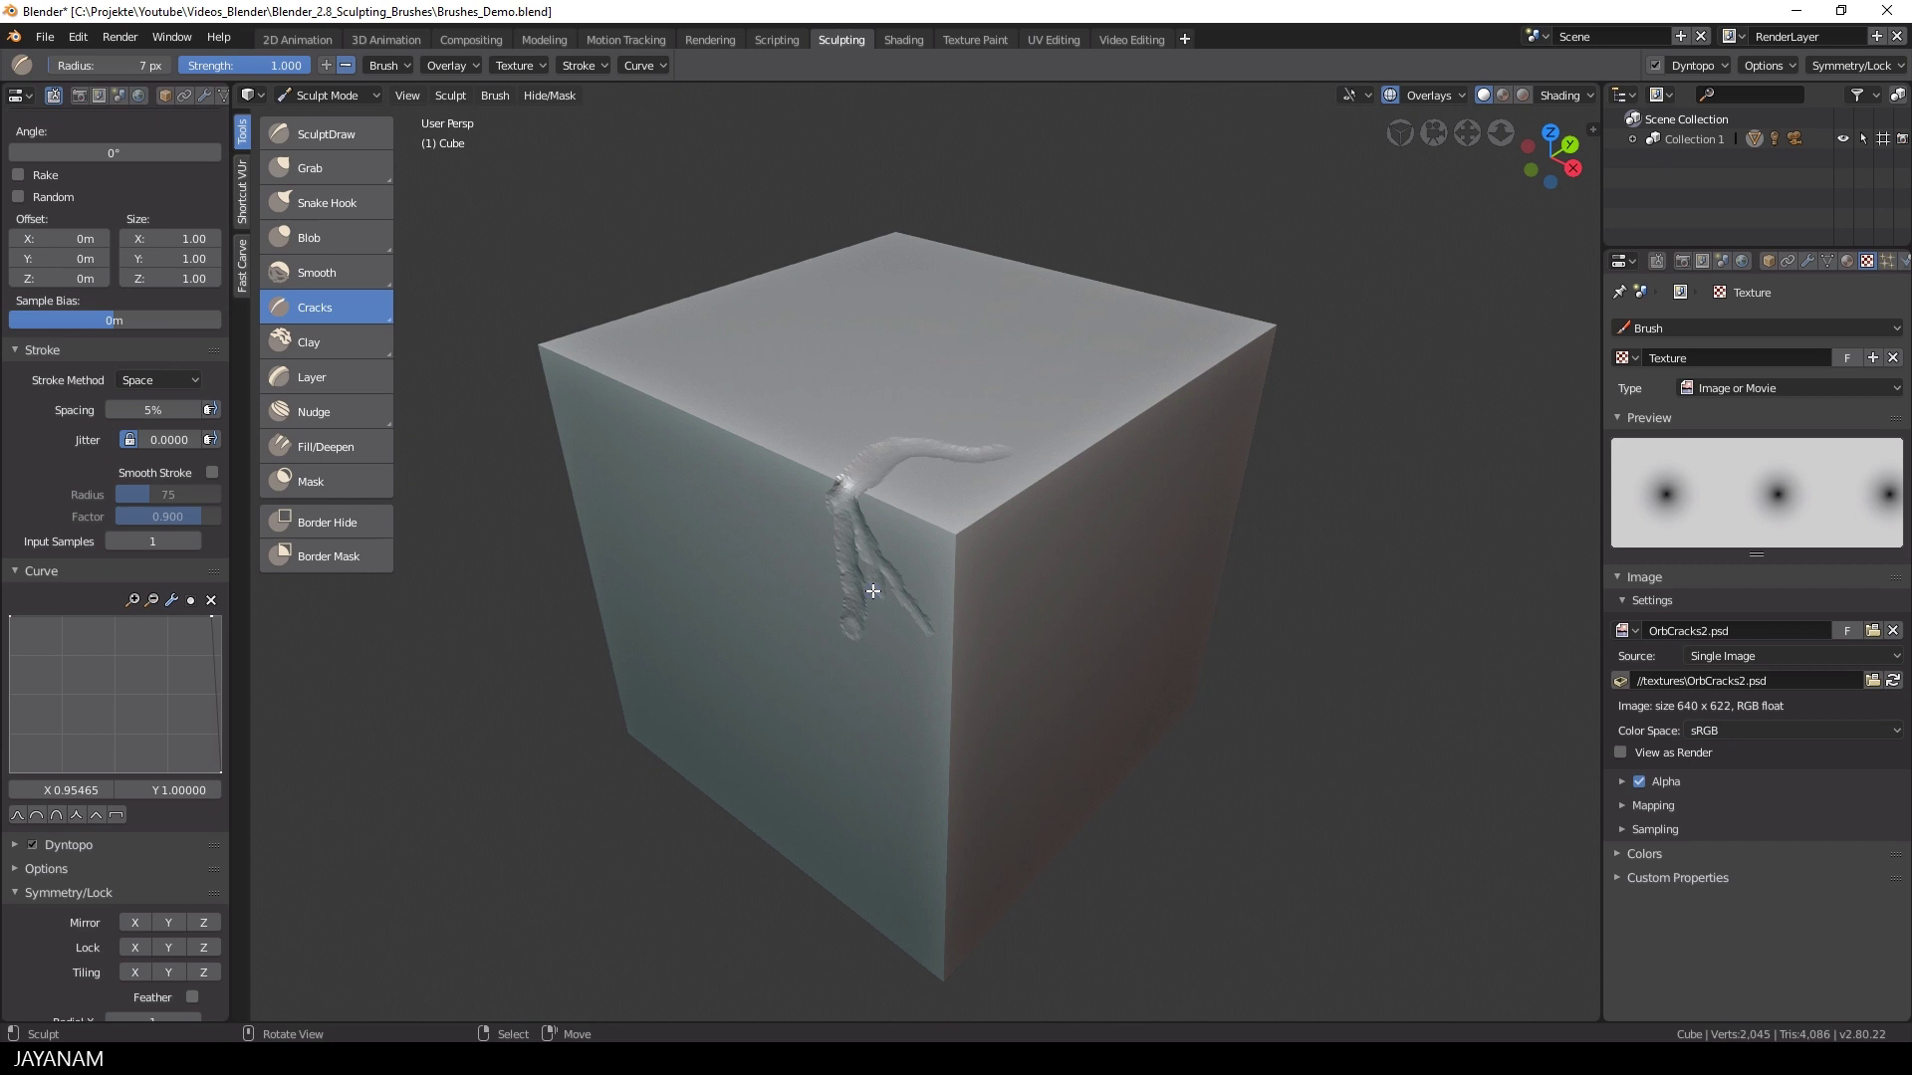
scroll(85, 196, up, 20)
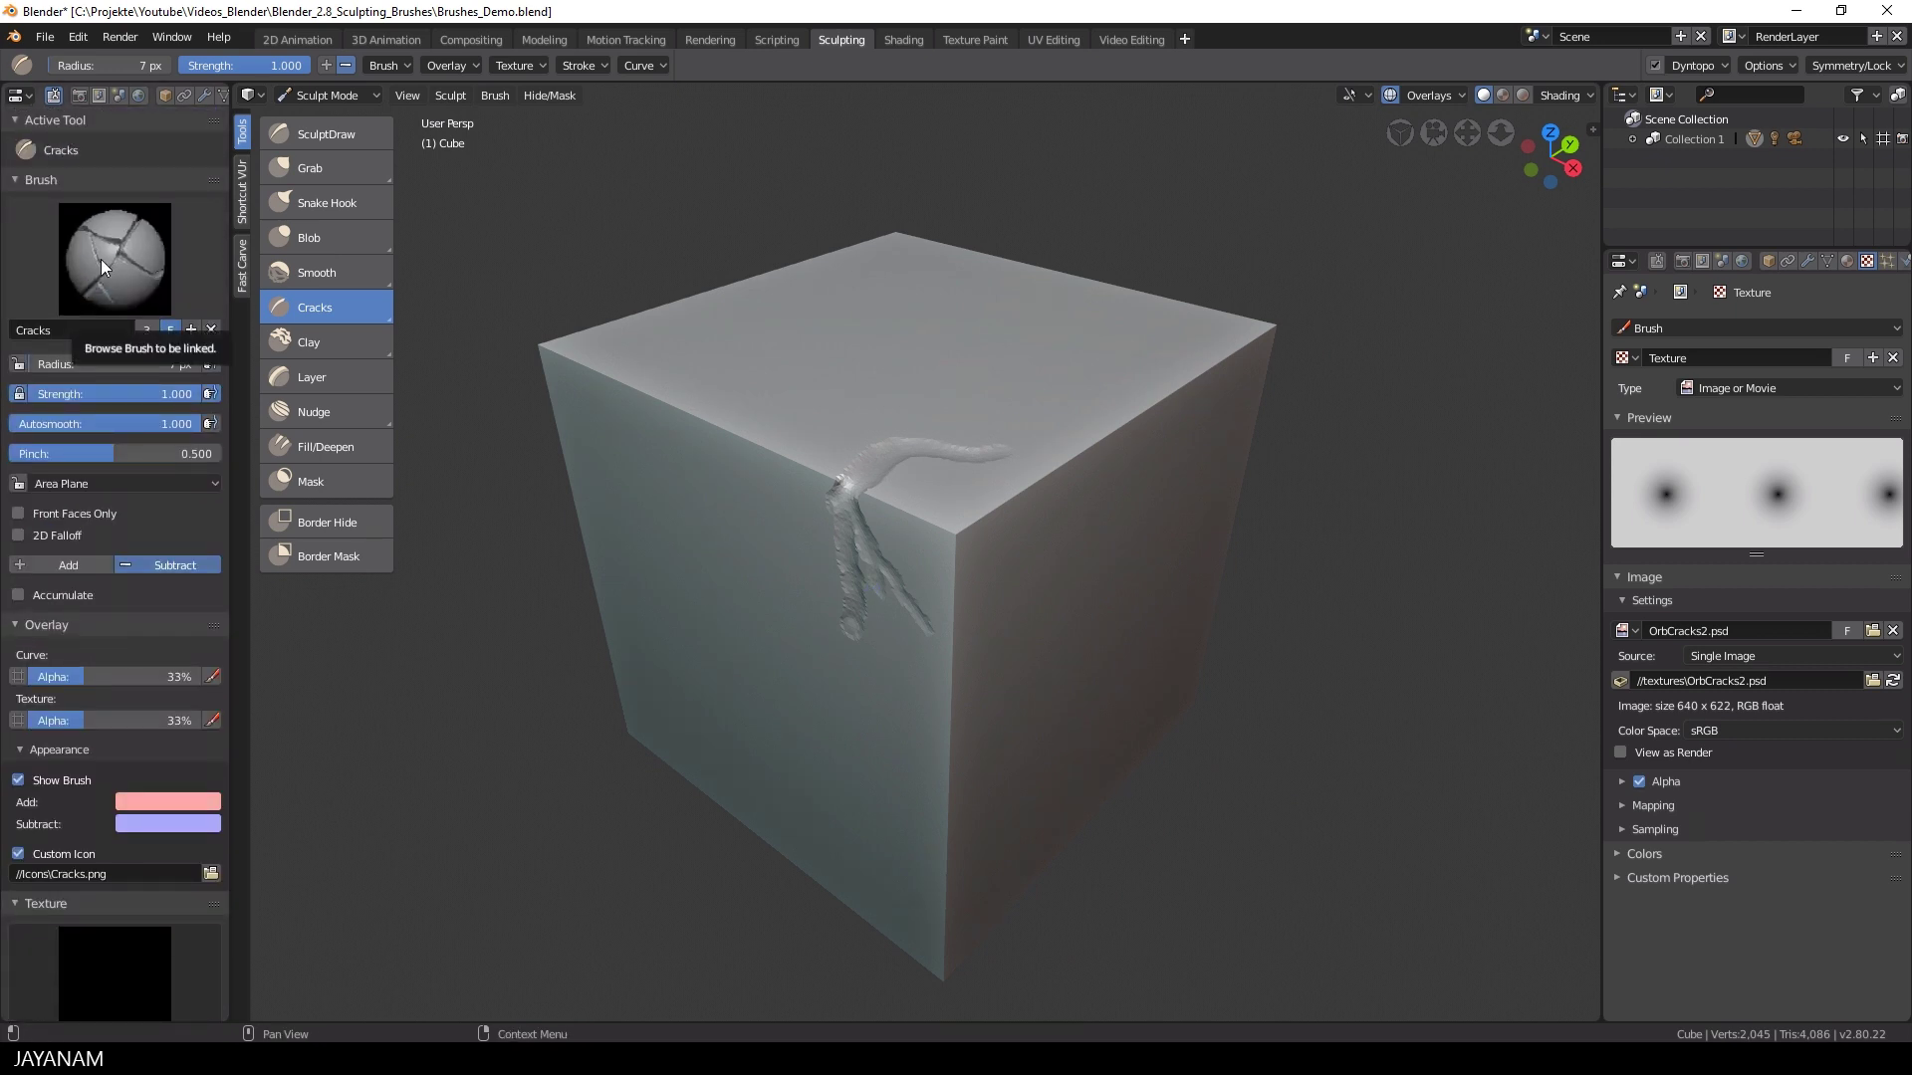
Save the blend file and switch to the standard Crease brush for comparison.
click(46, 40)
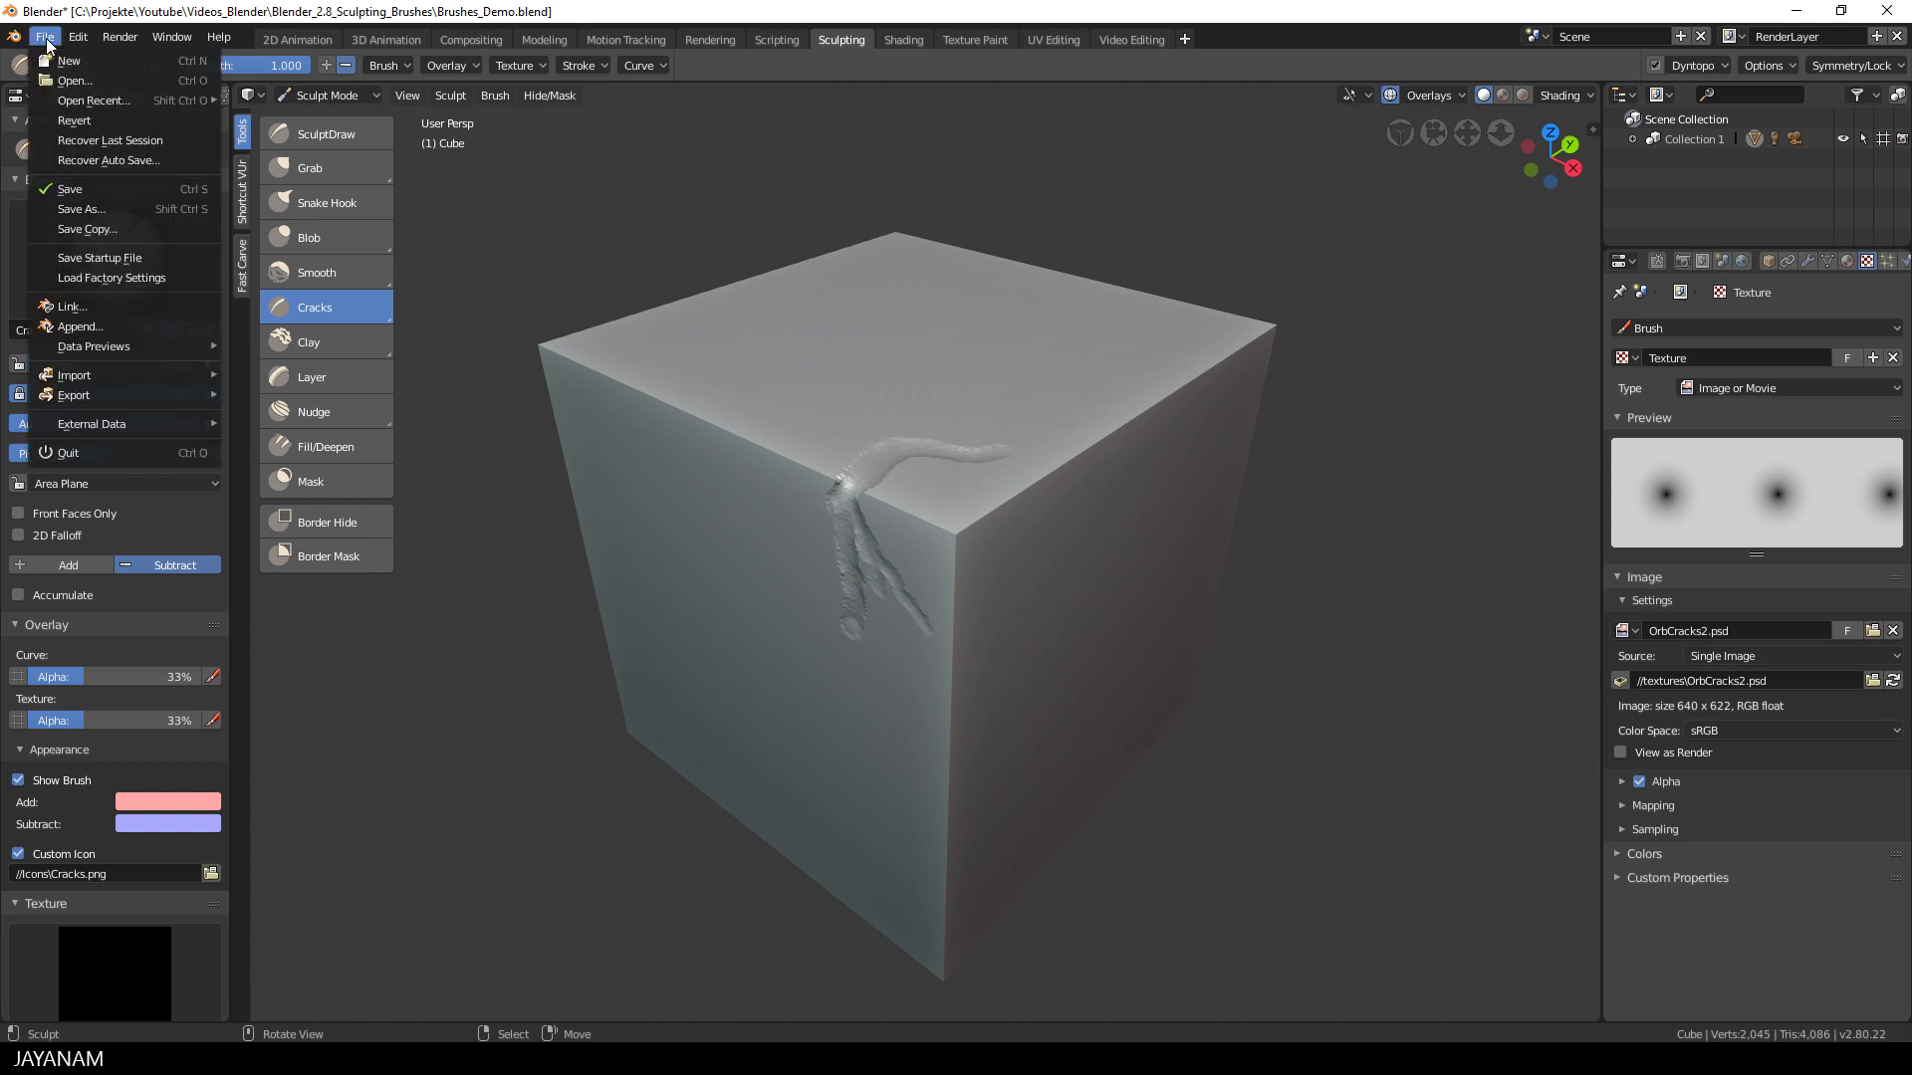
click(92, 191)
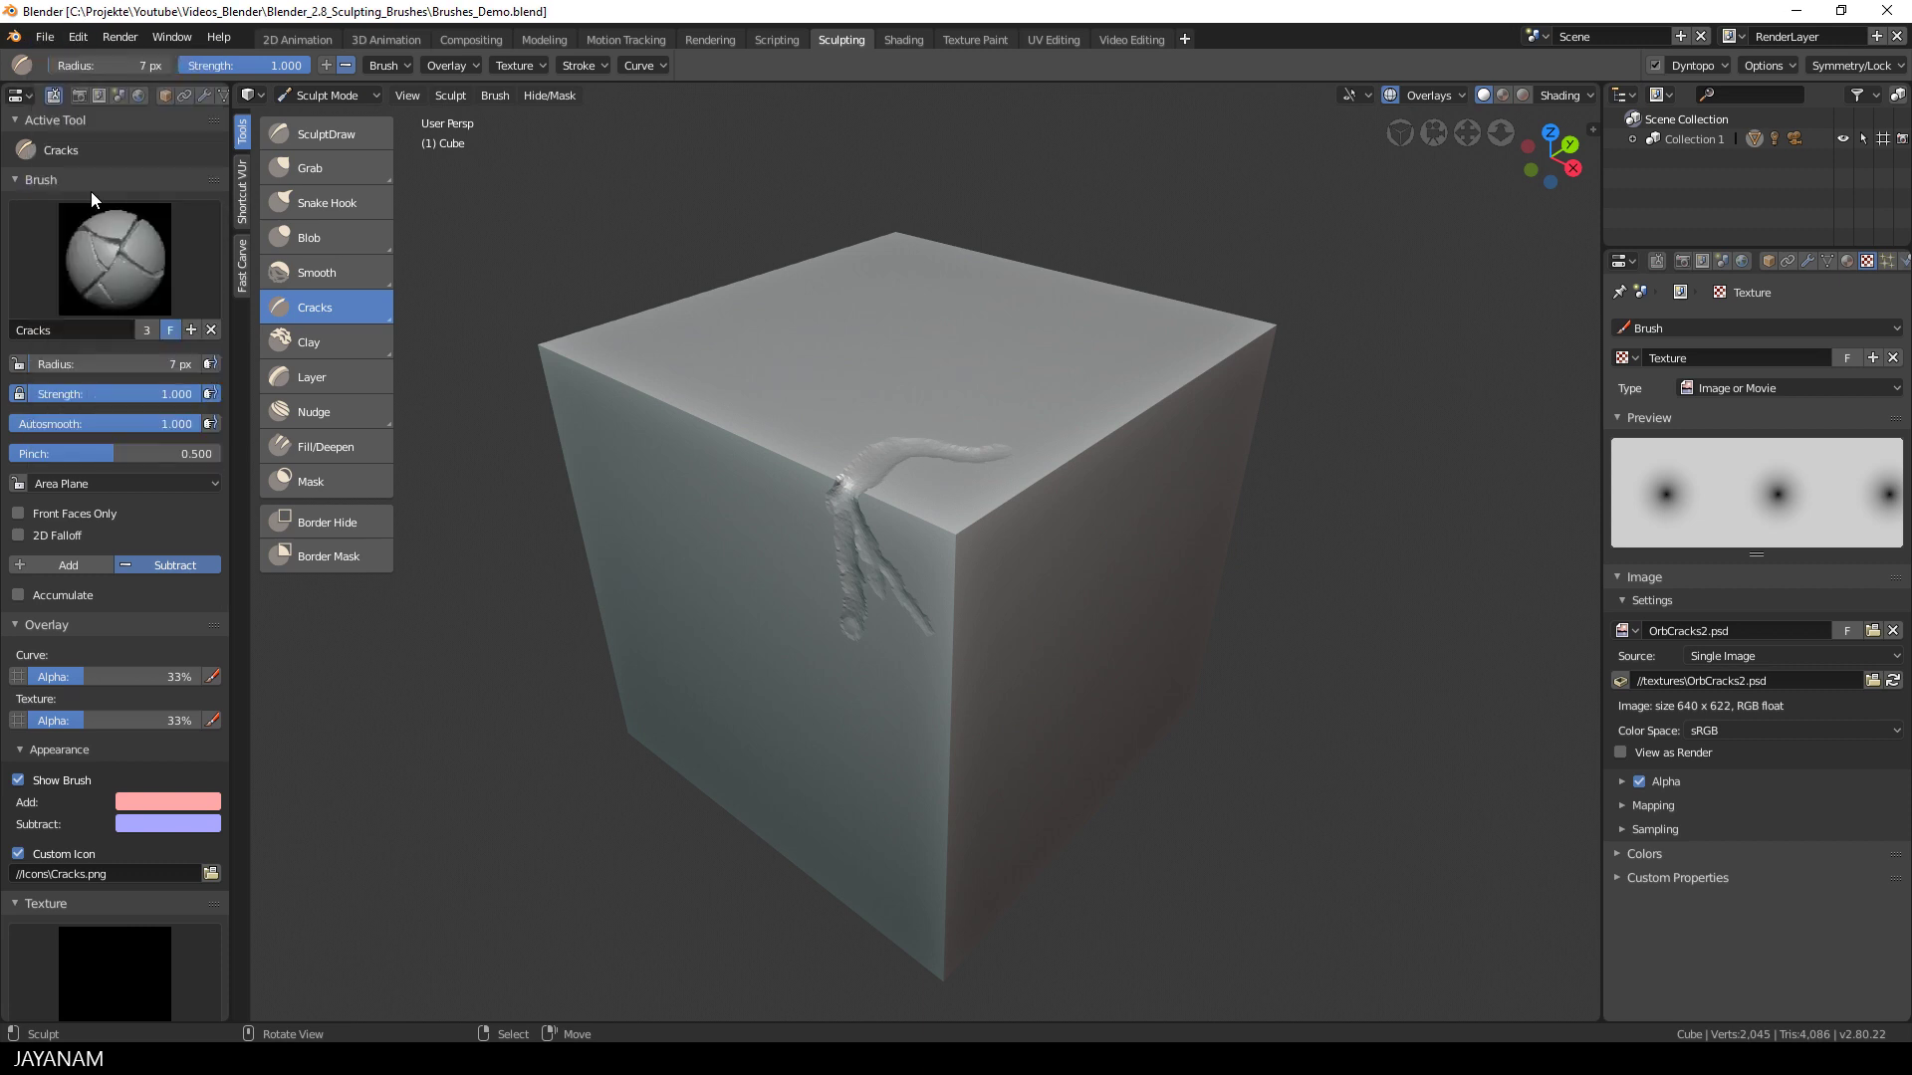
click(348, 308)
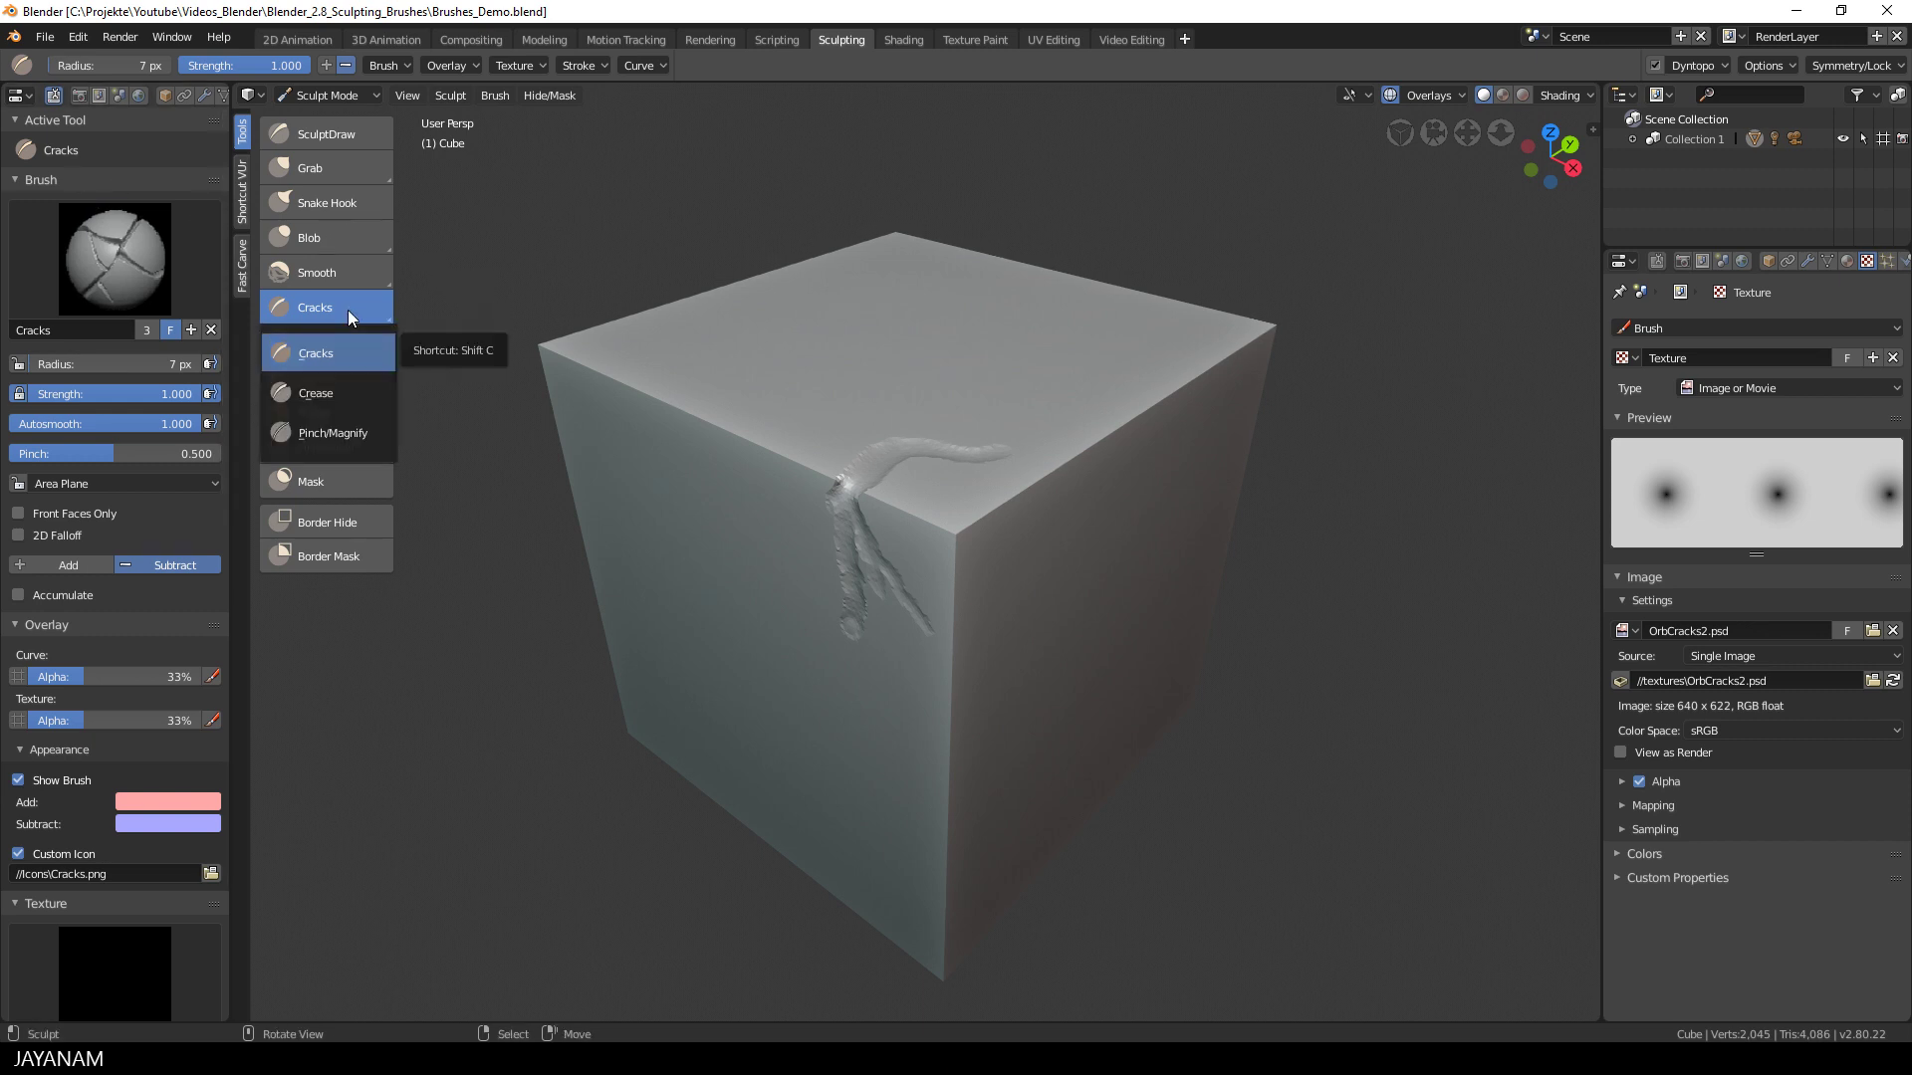
click(336, 396)
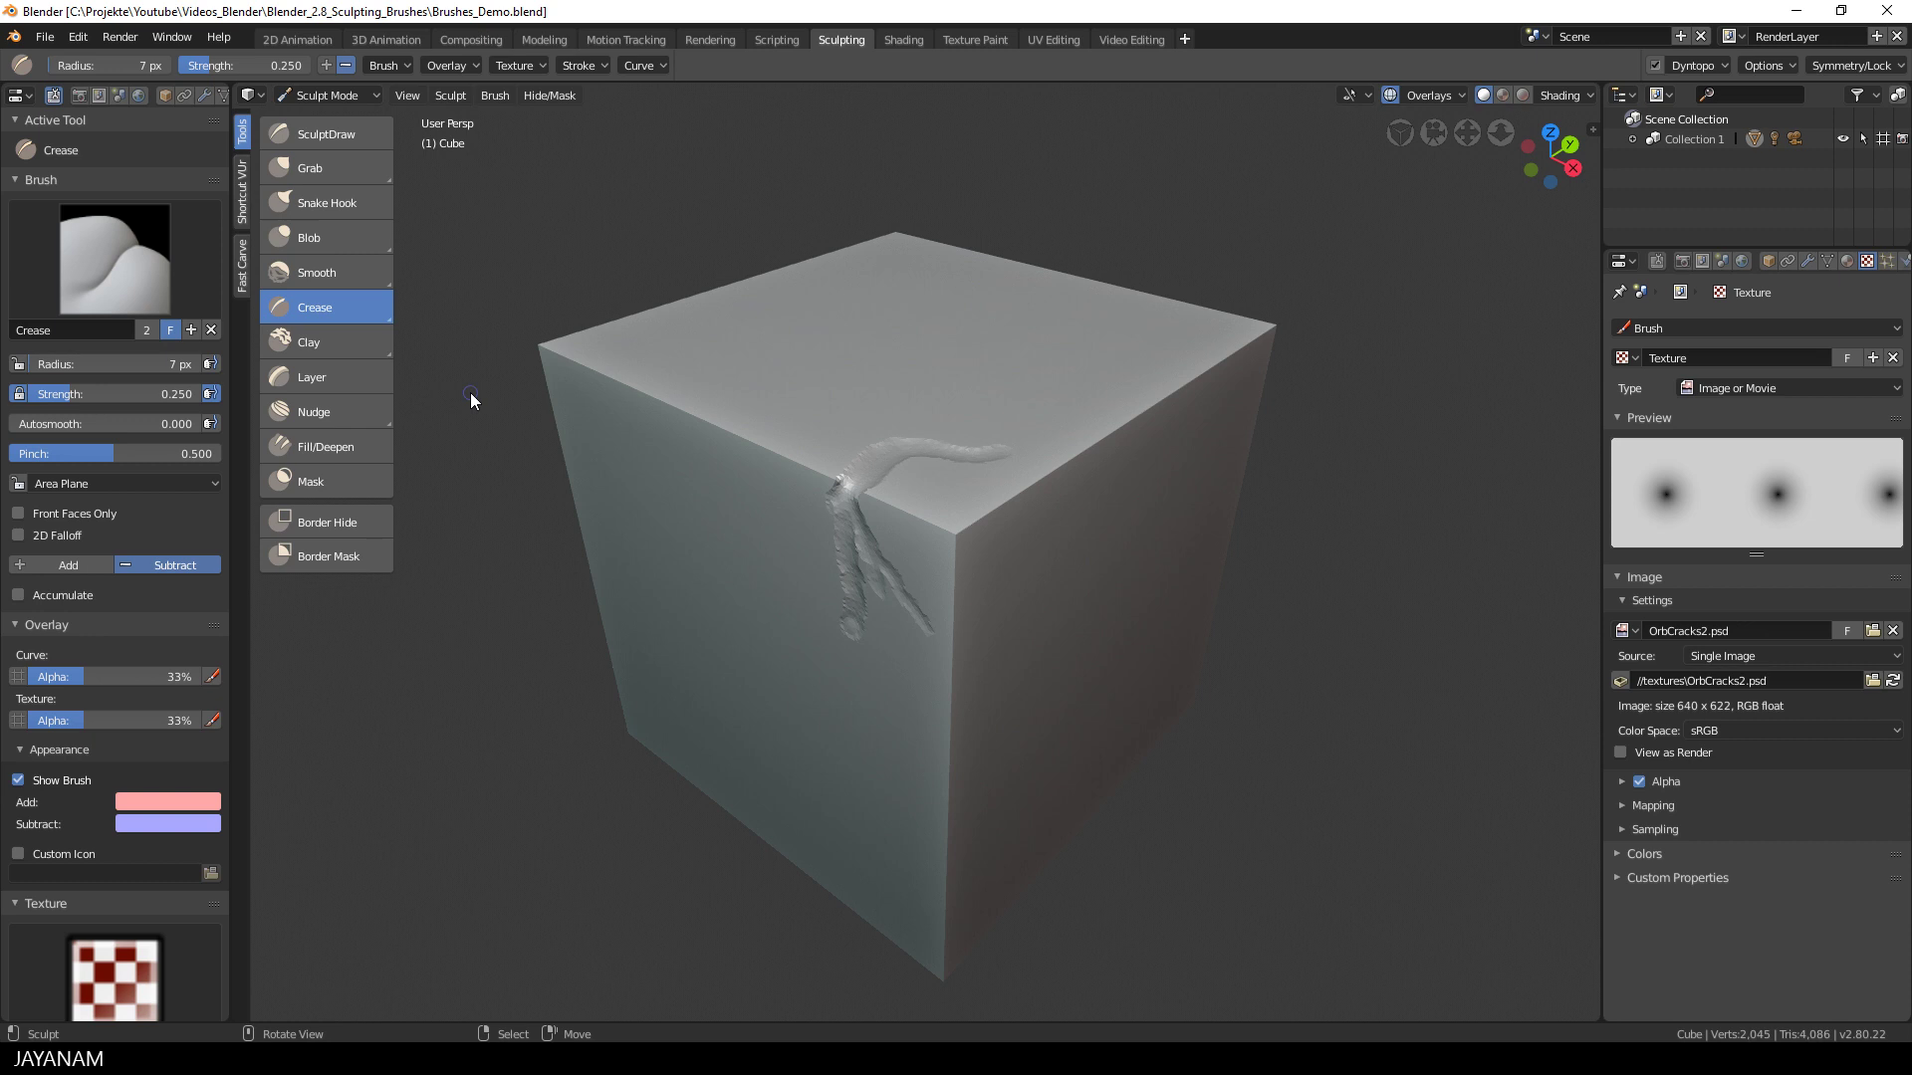
Make the custom Cracks brush the active sculpt brush again.
click(344, 303)
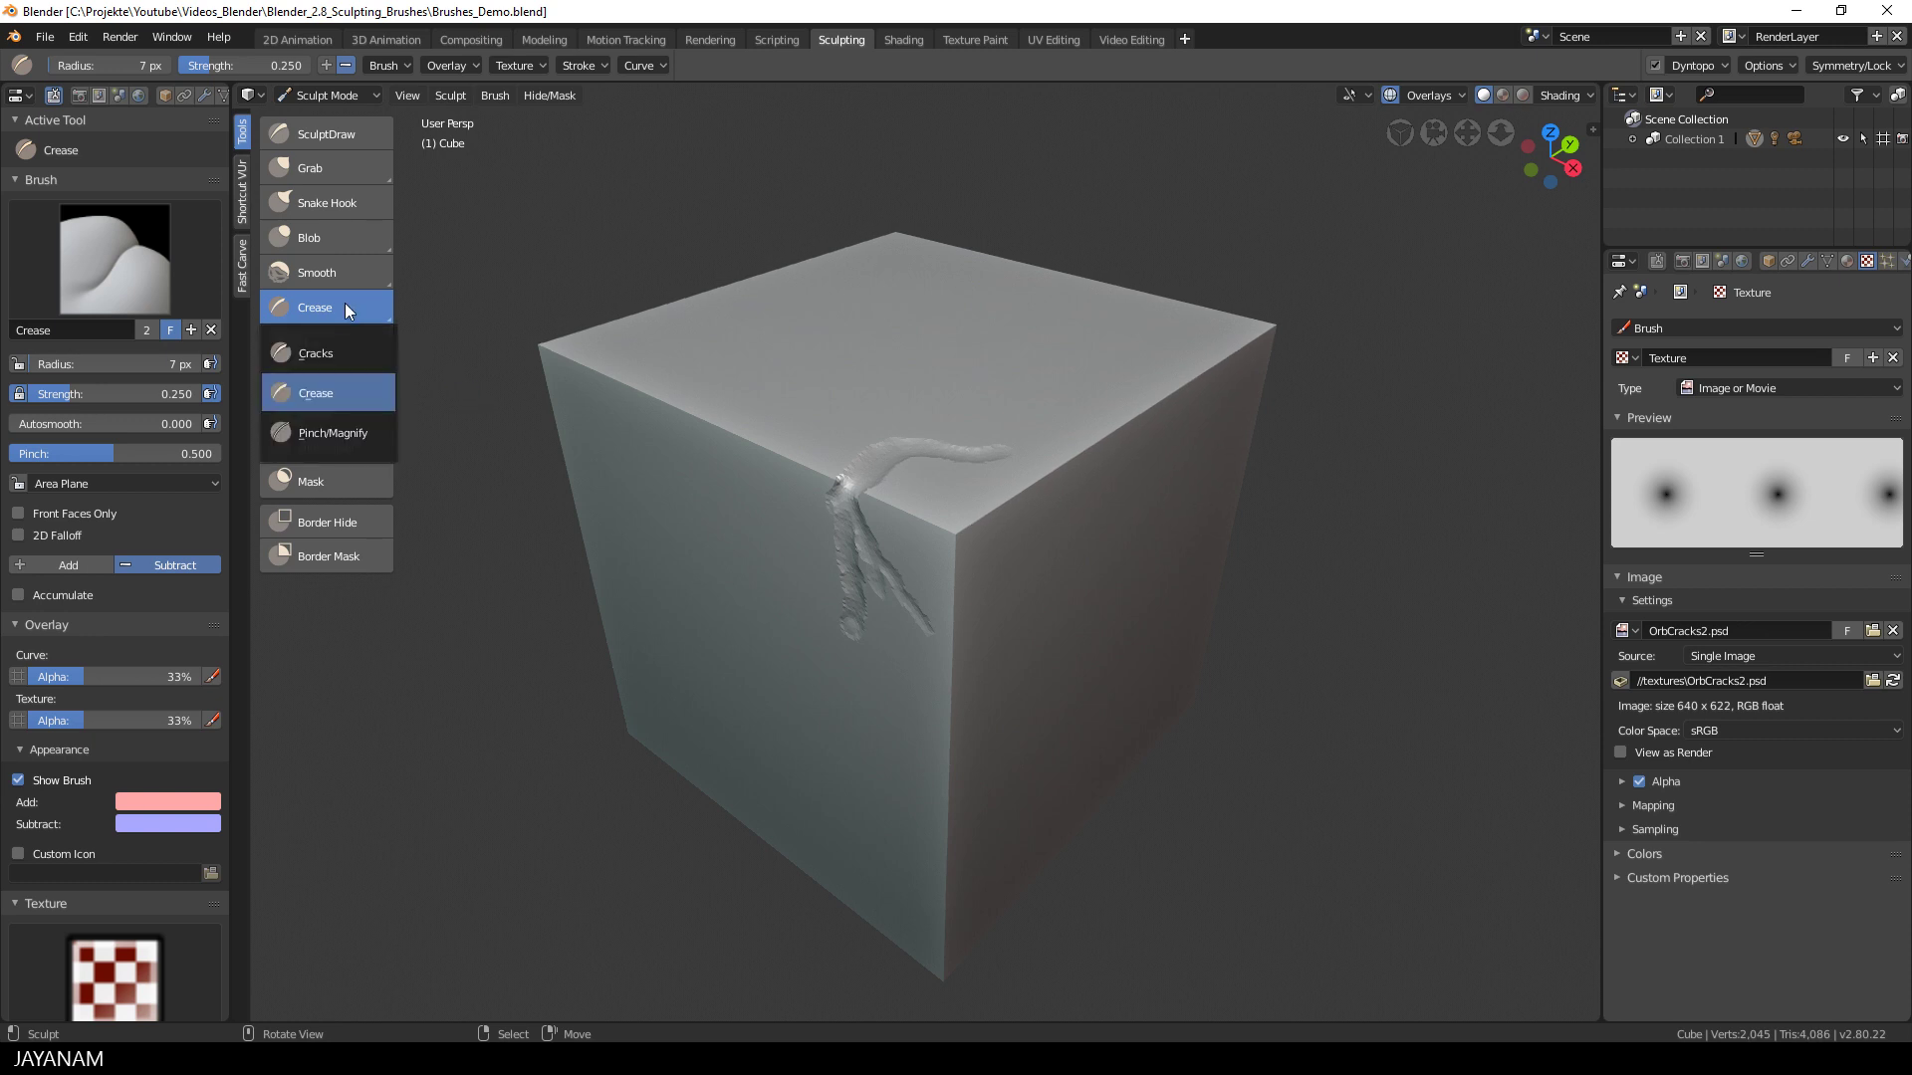
click(314, 361)
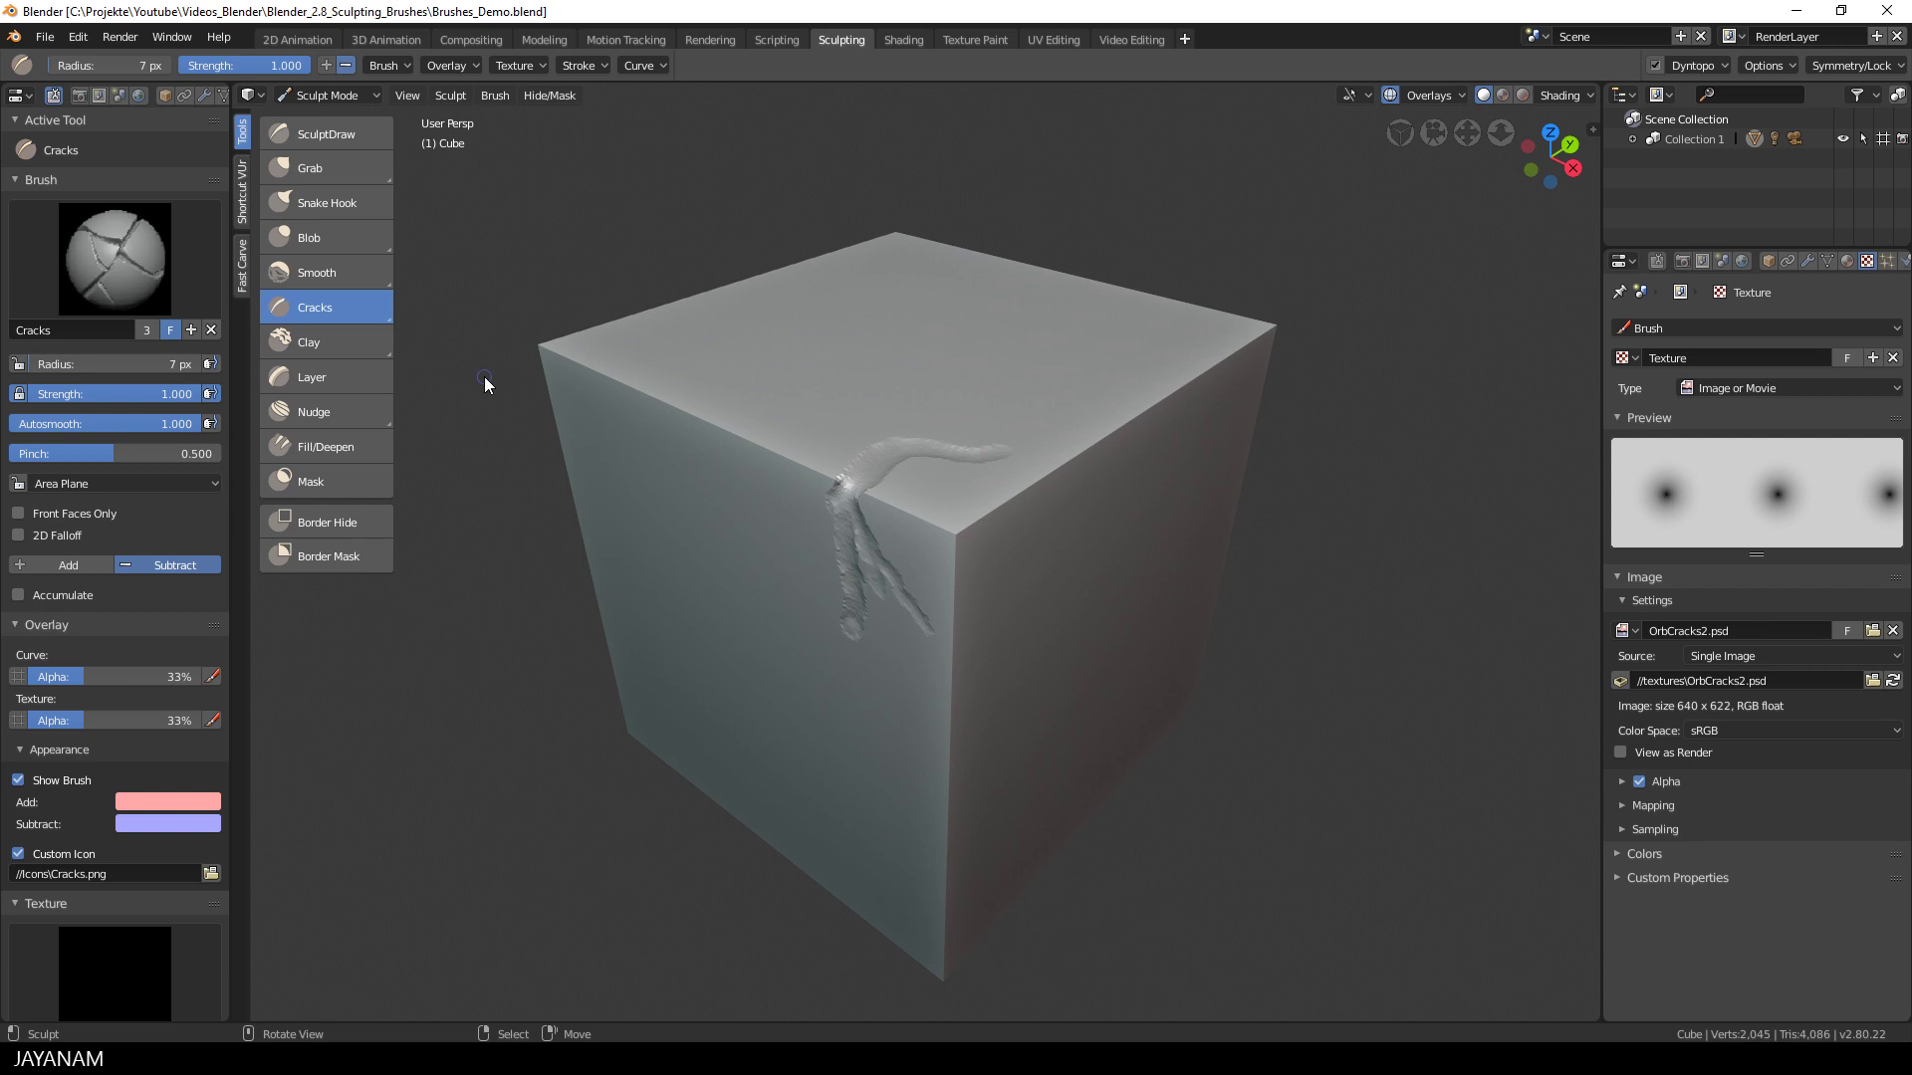
click(45, 36)
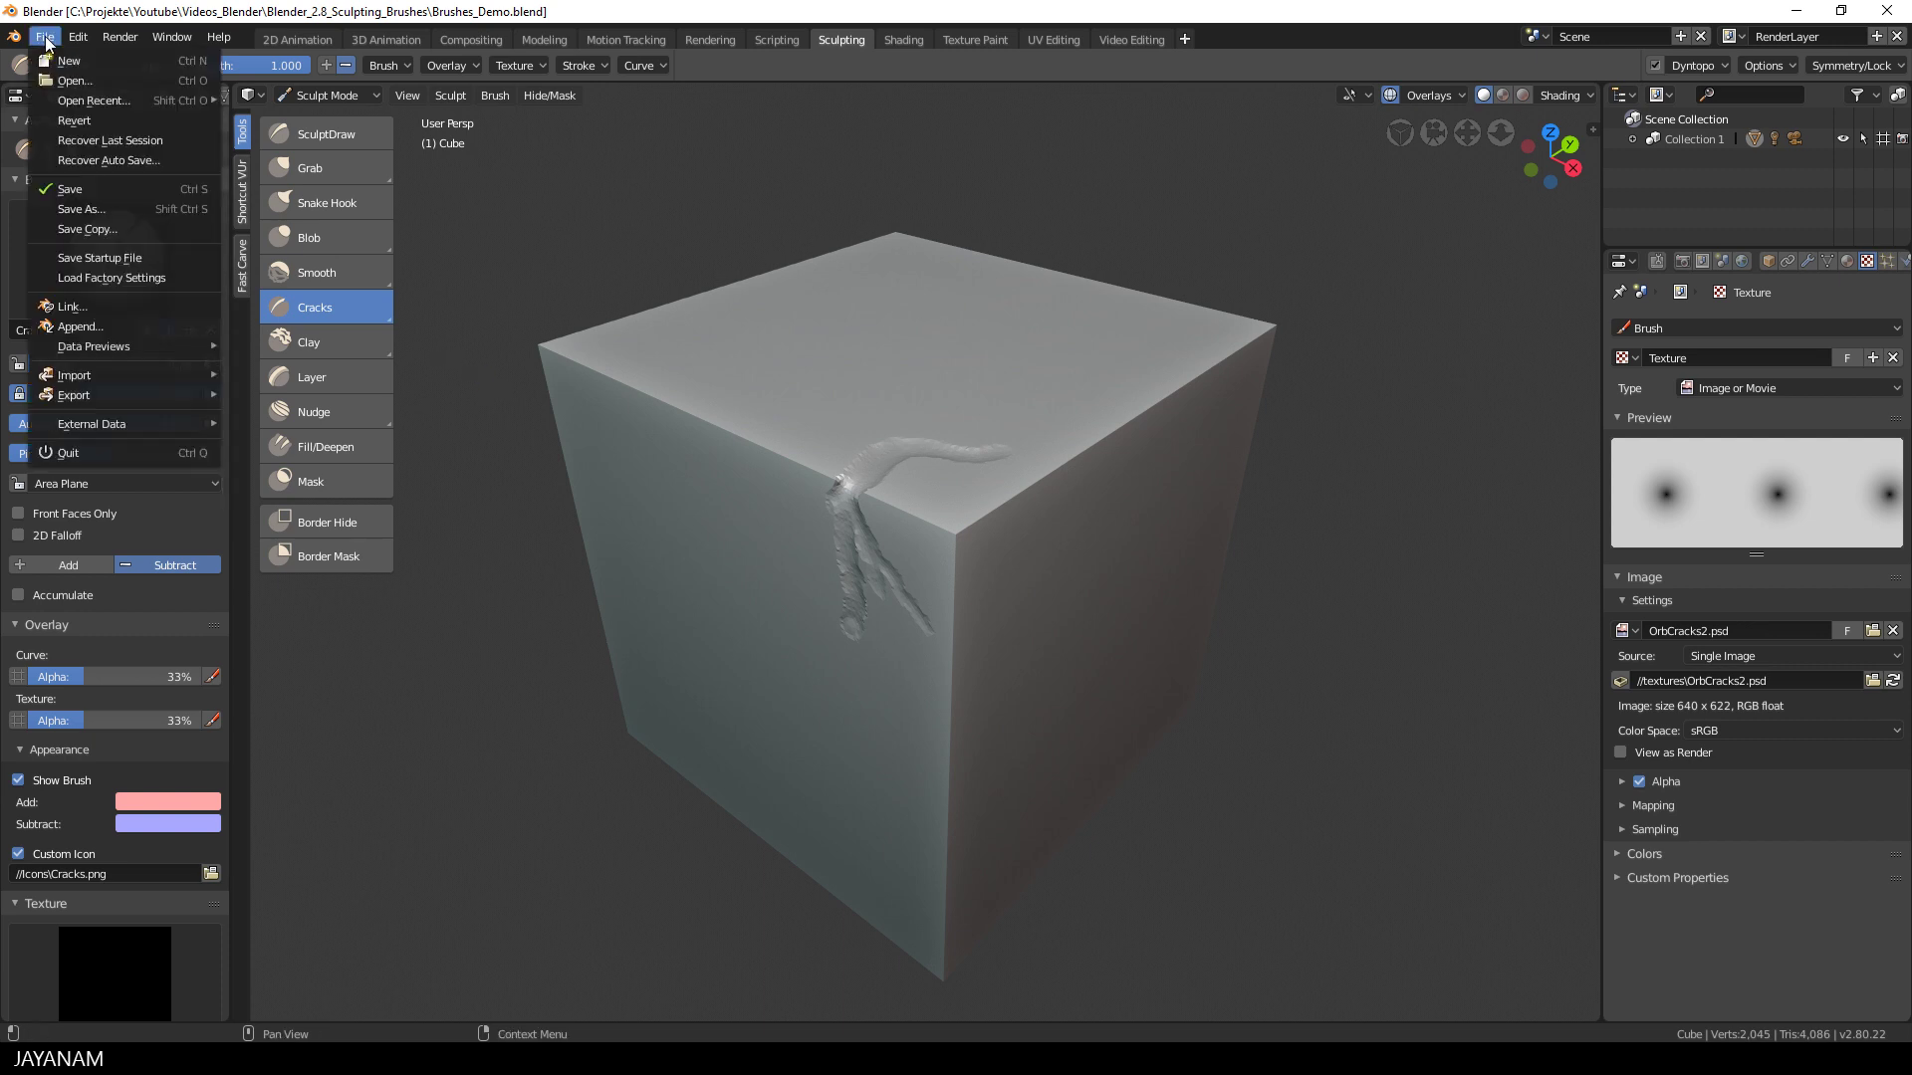
Reload the default start-up file and put the cube into Sculpt Mode.
key(ctrl+n)
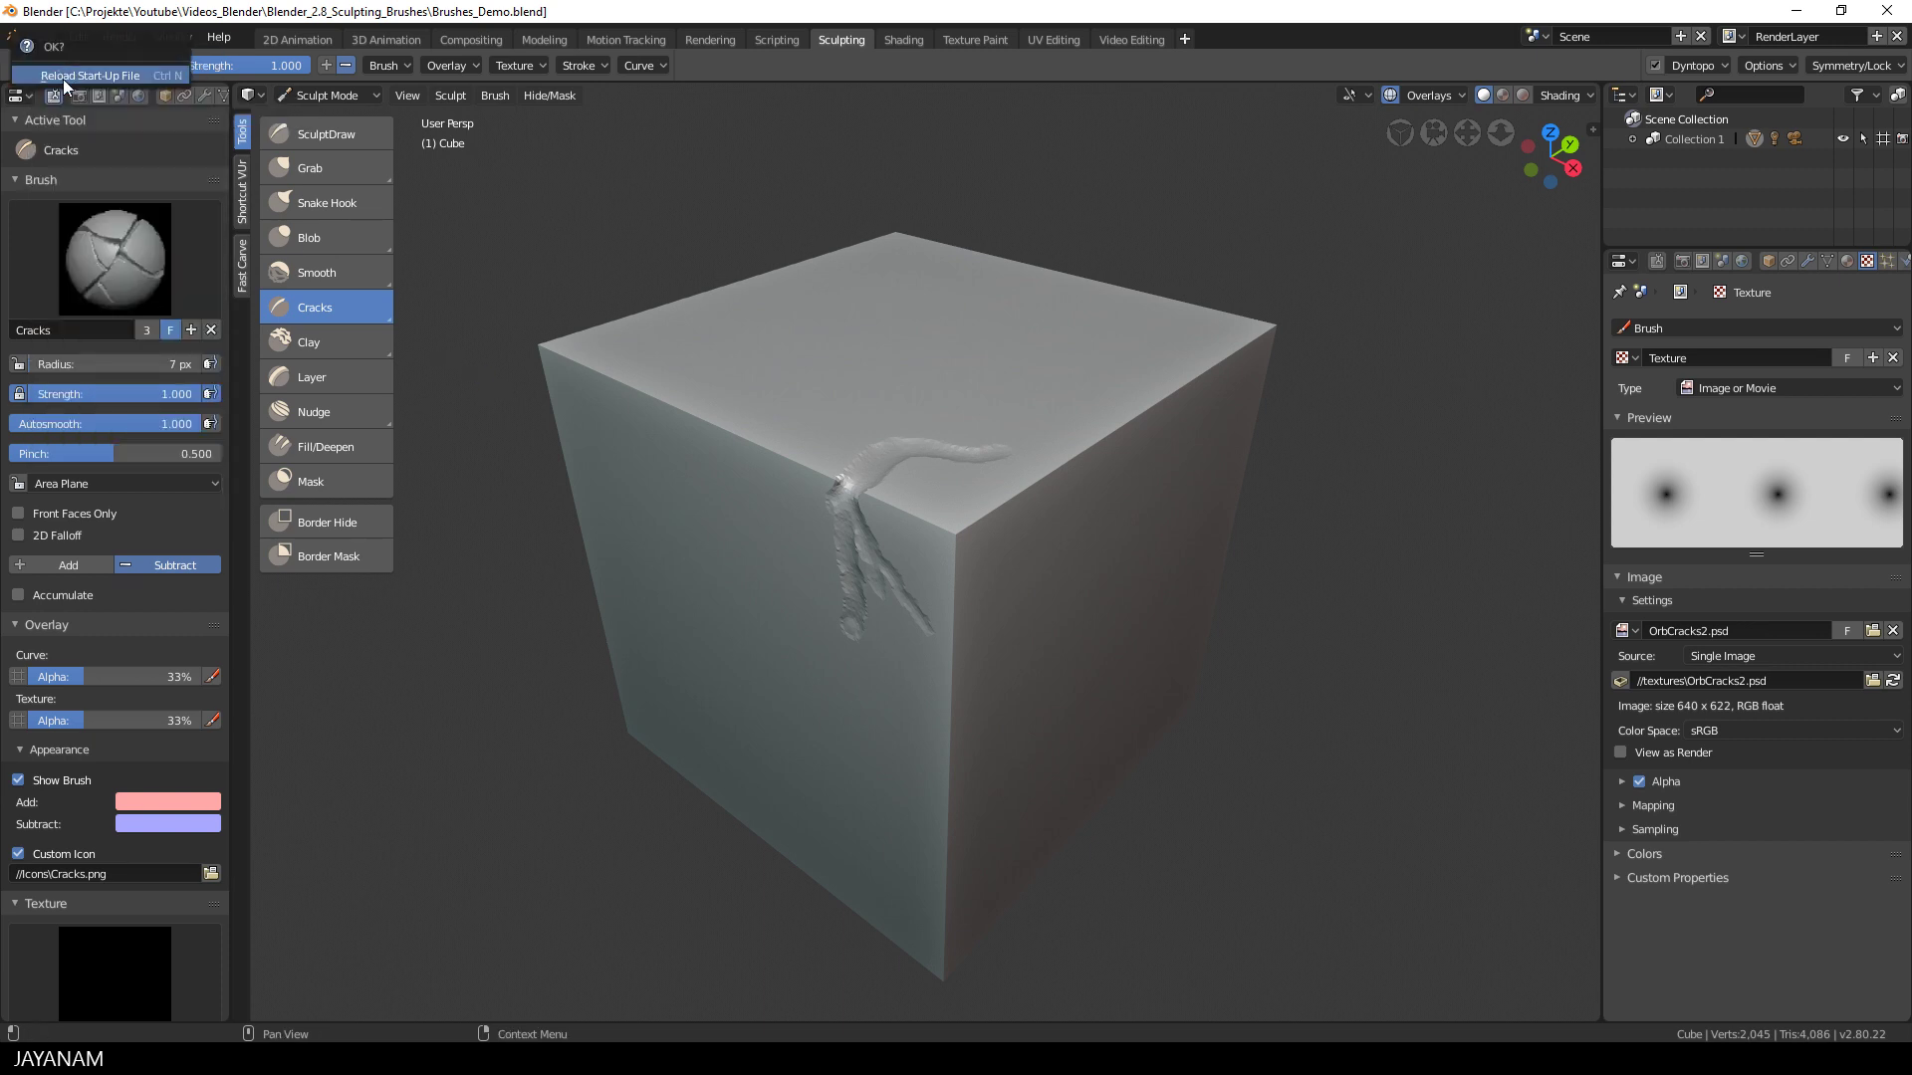
click(63, 78)
key(ctrl+Tab)
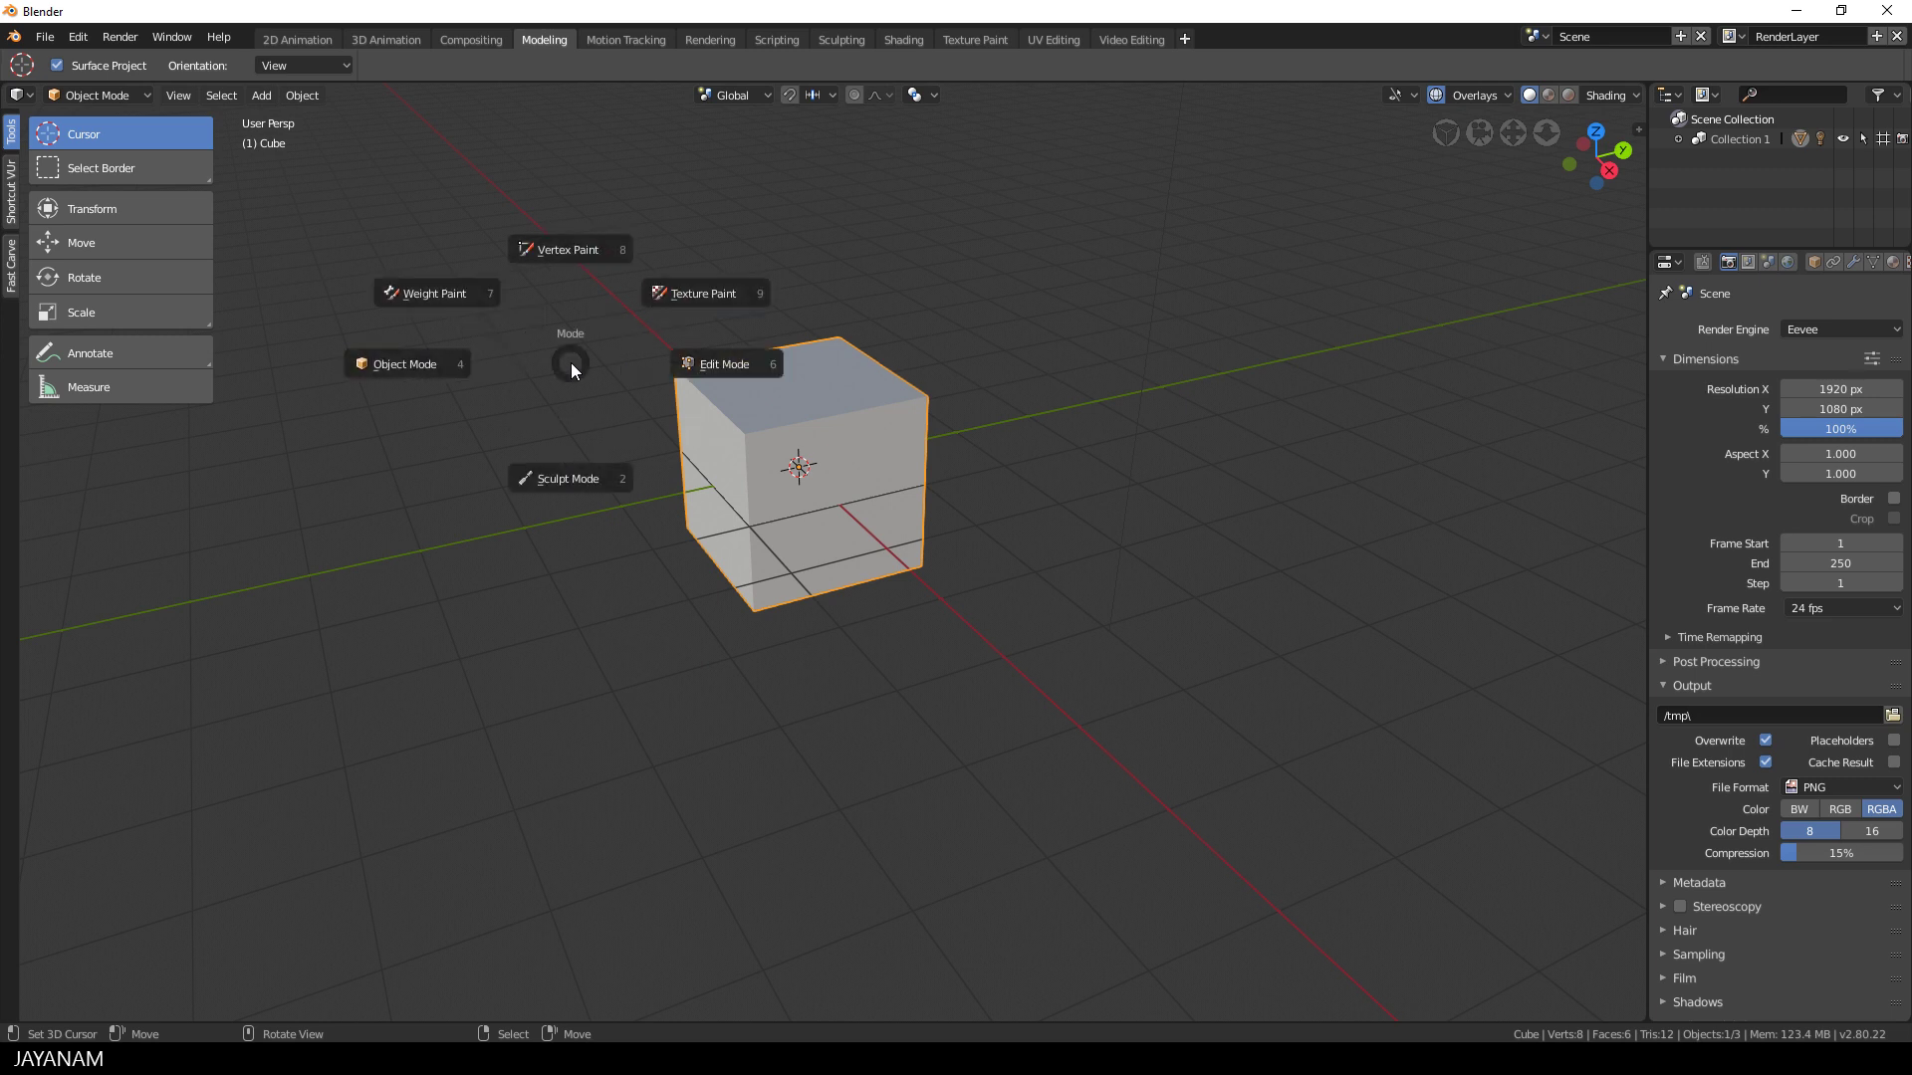
click(583, 481)
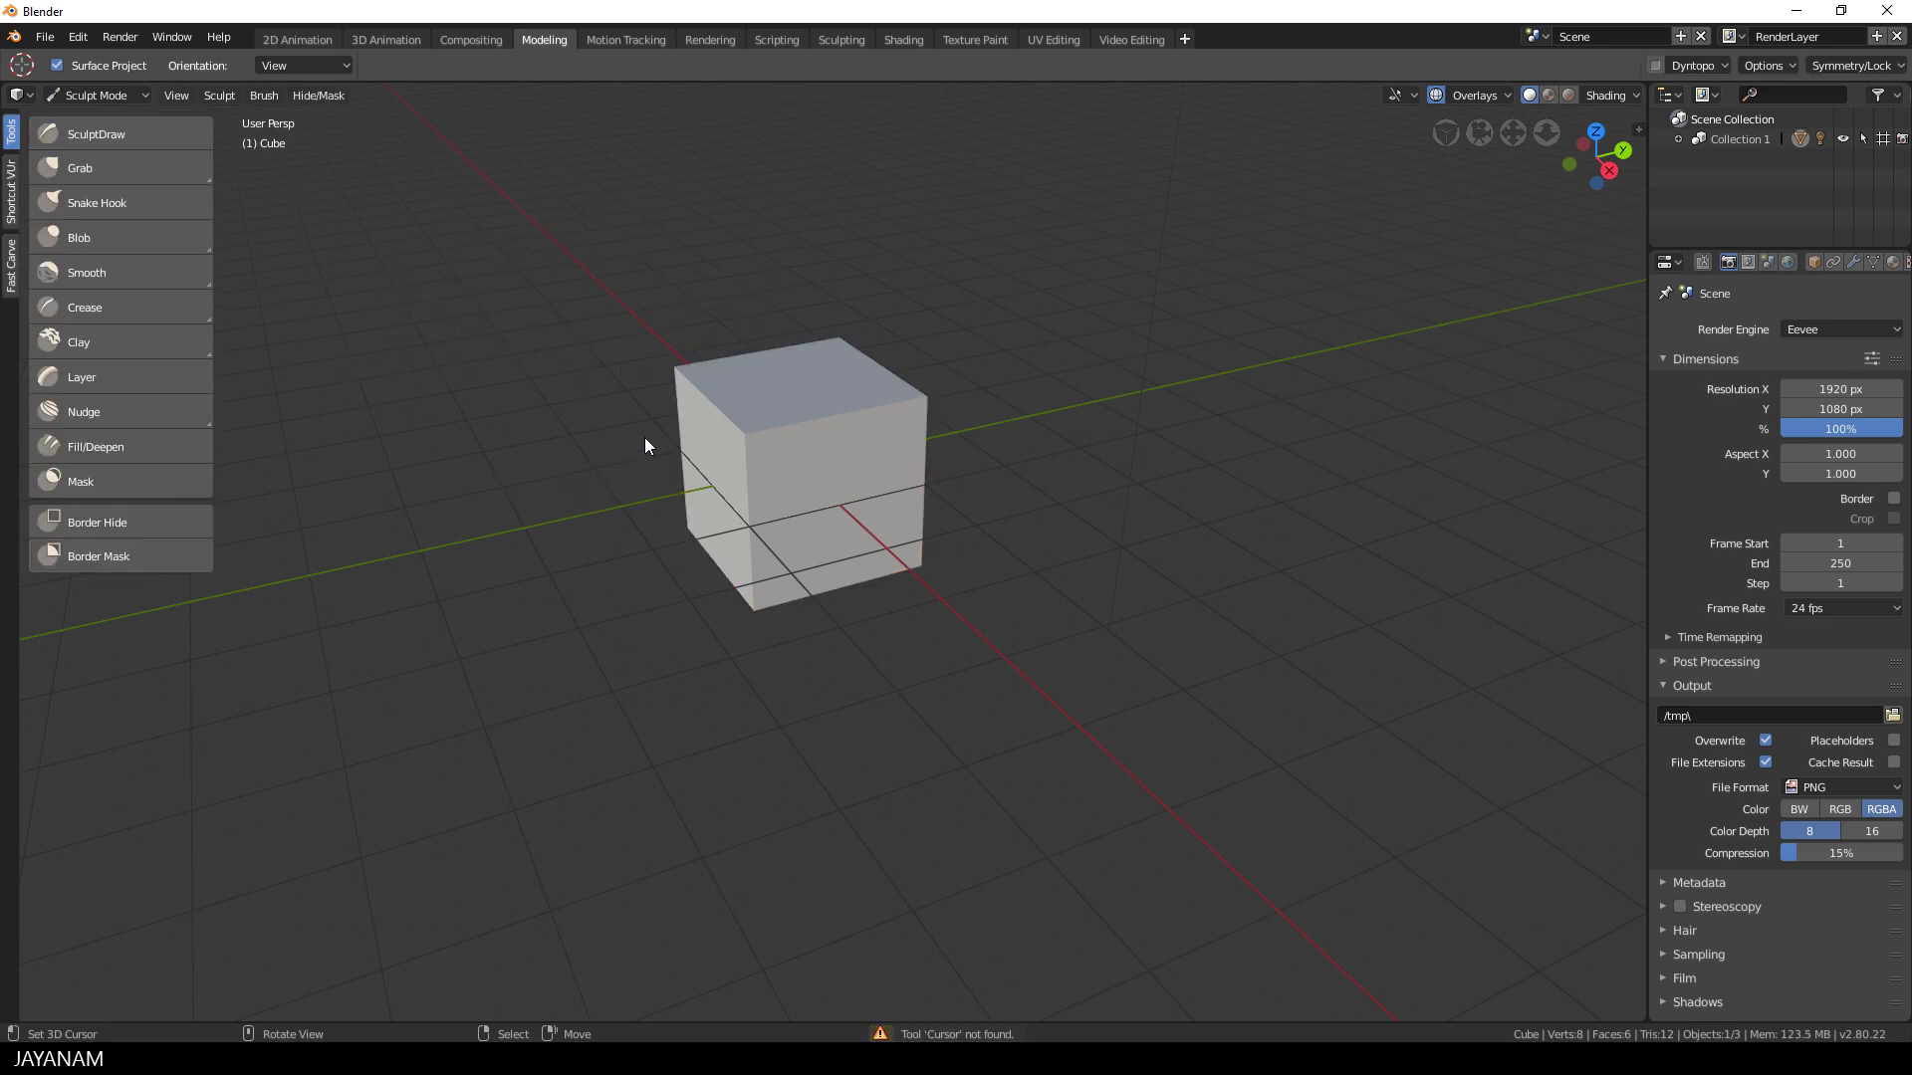
Switch to the Sculpting workspace, widen the toolbar to show brush names, and select Crease.
middle_drag(613, 439, 629, 419)
click(845, 39)
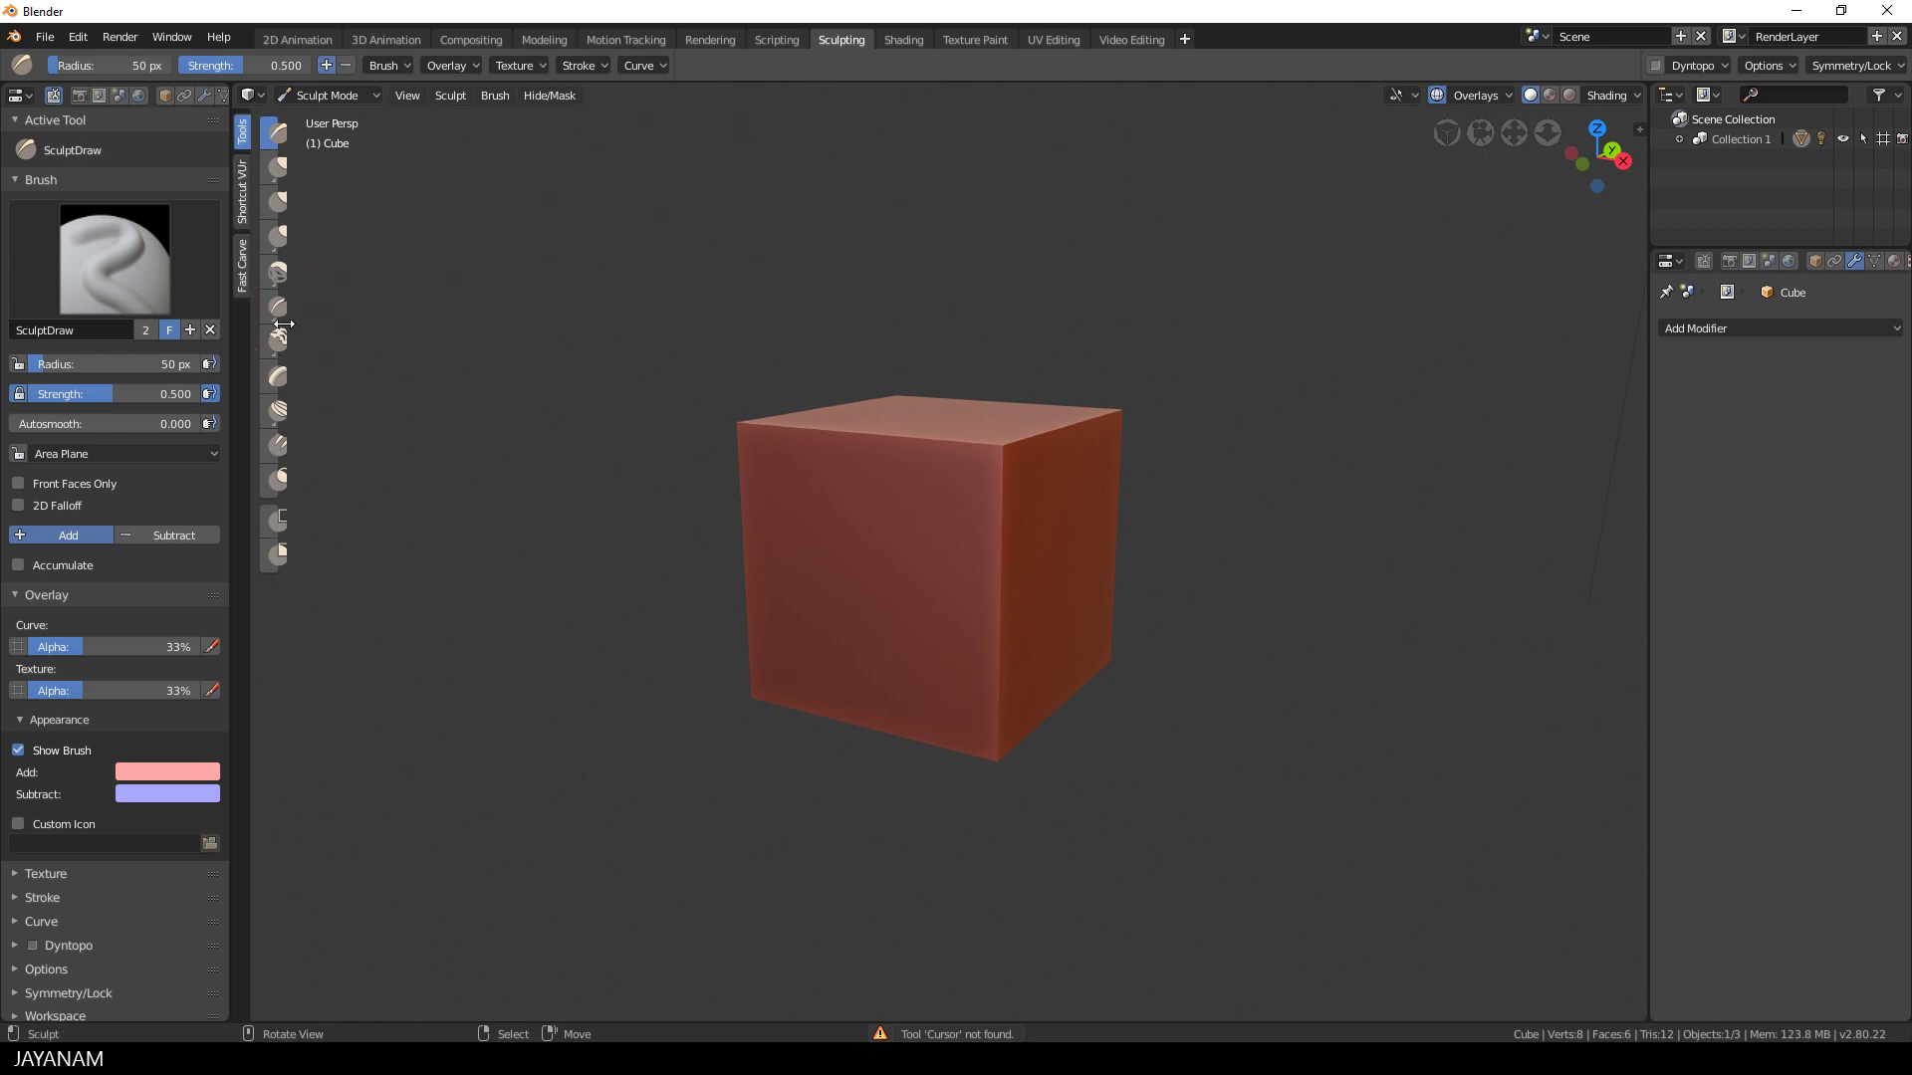
drag(289, 324, 410, 324)
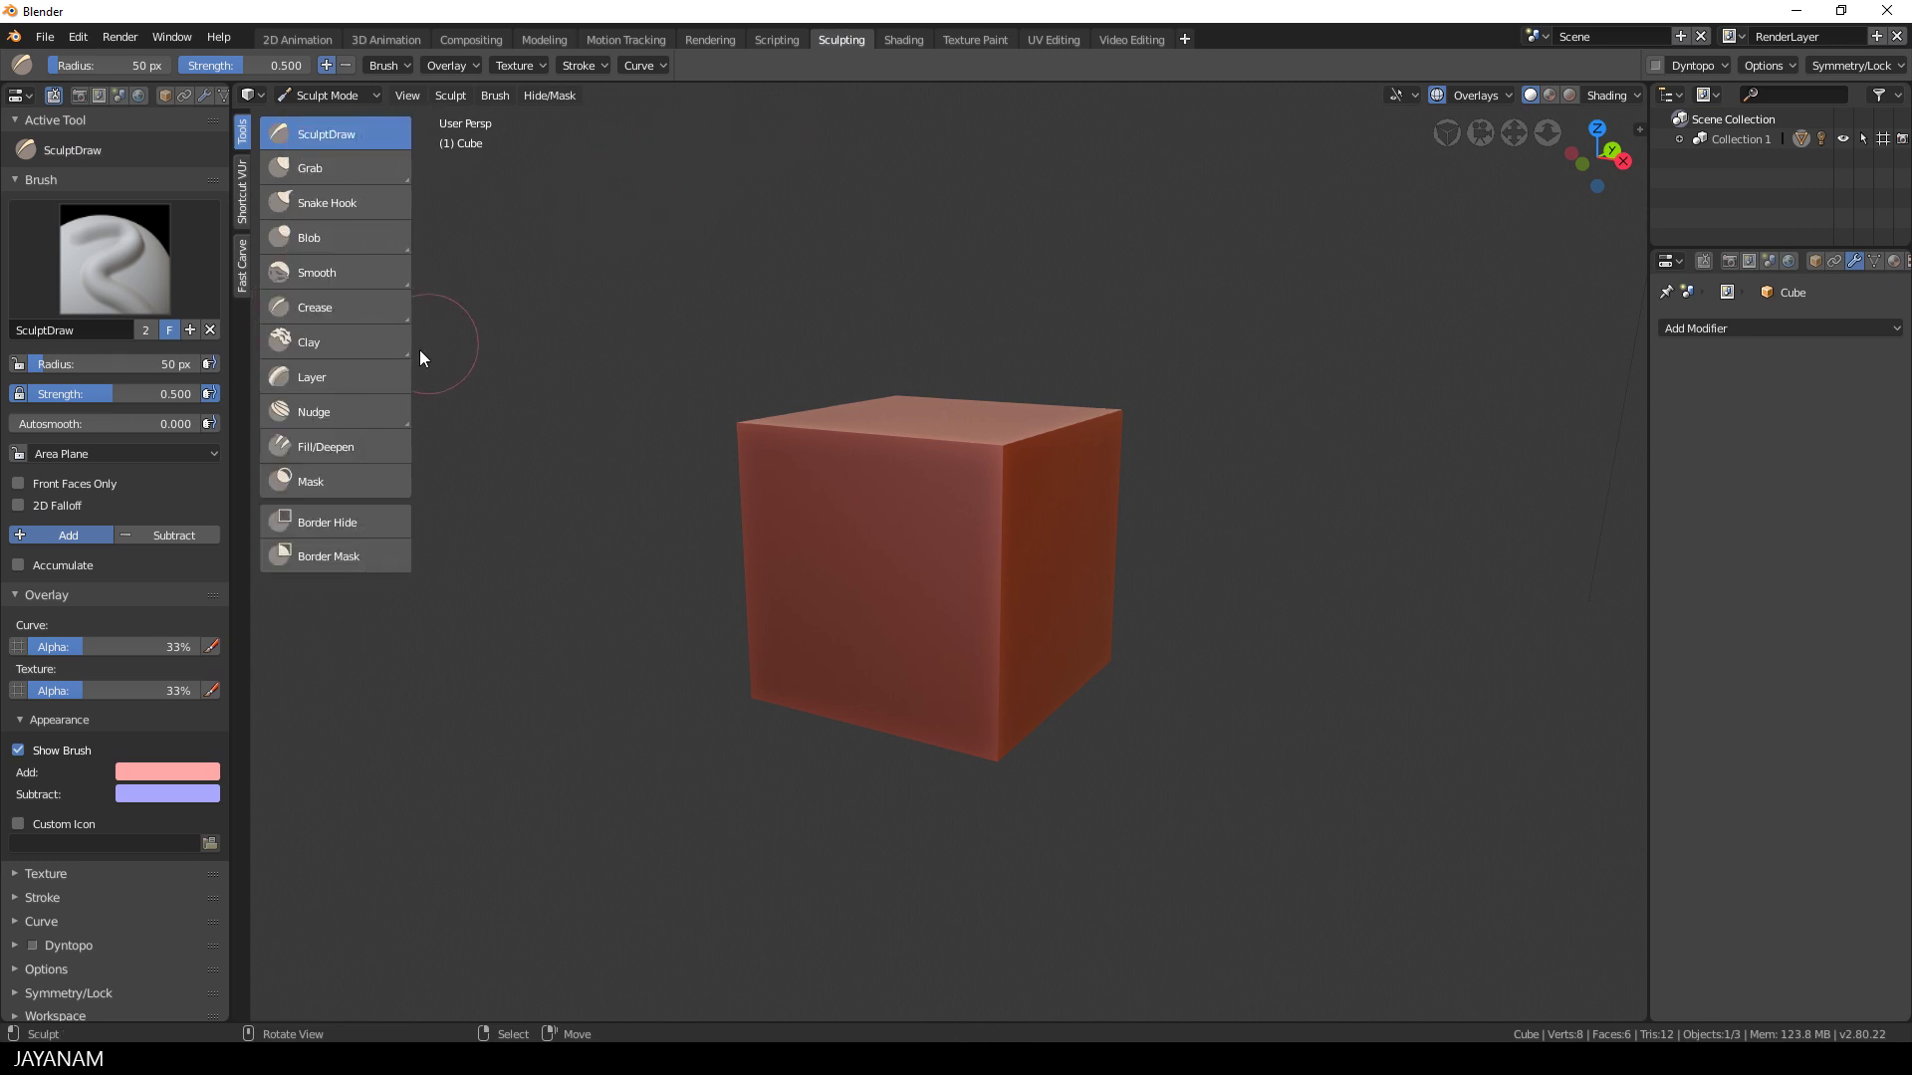
click(315, 310)
click(314, 311)
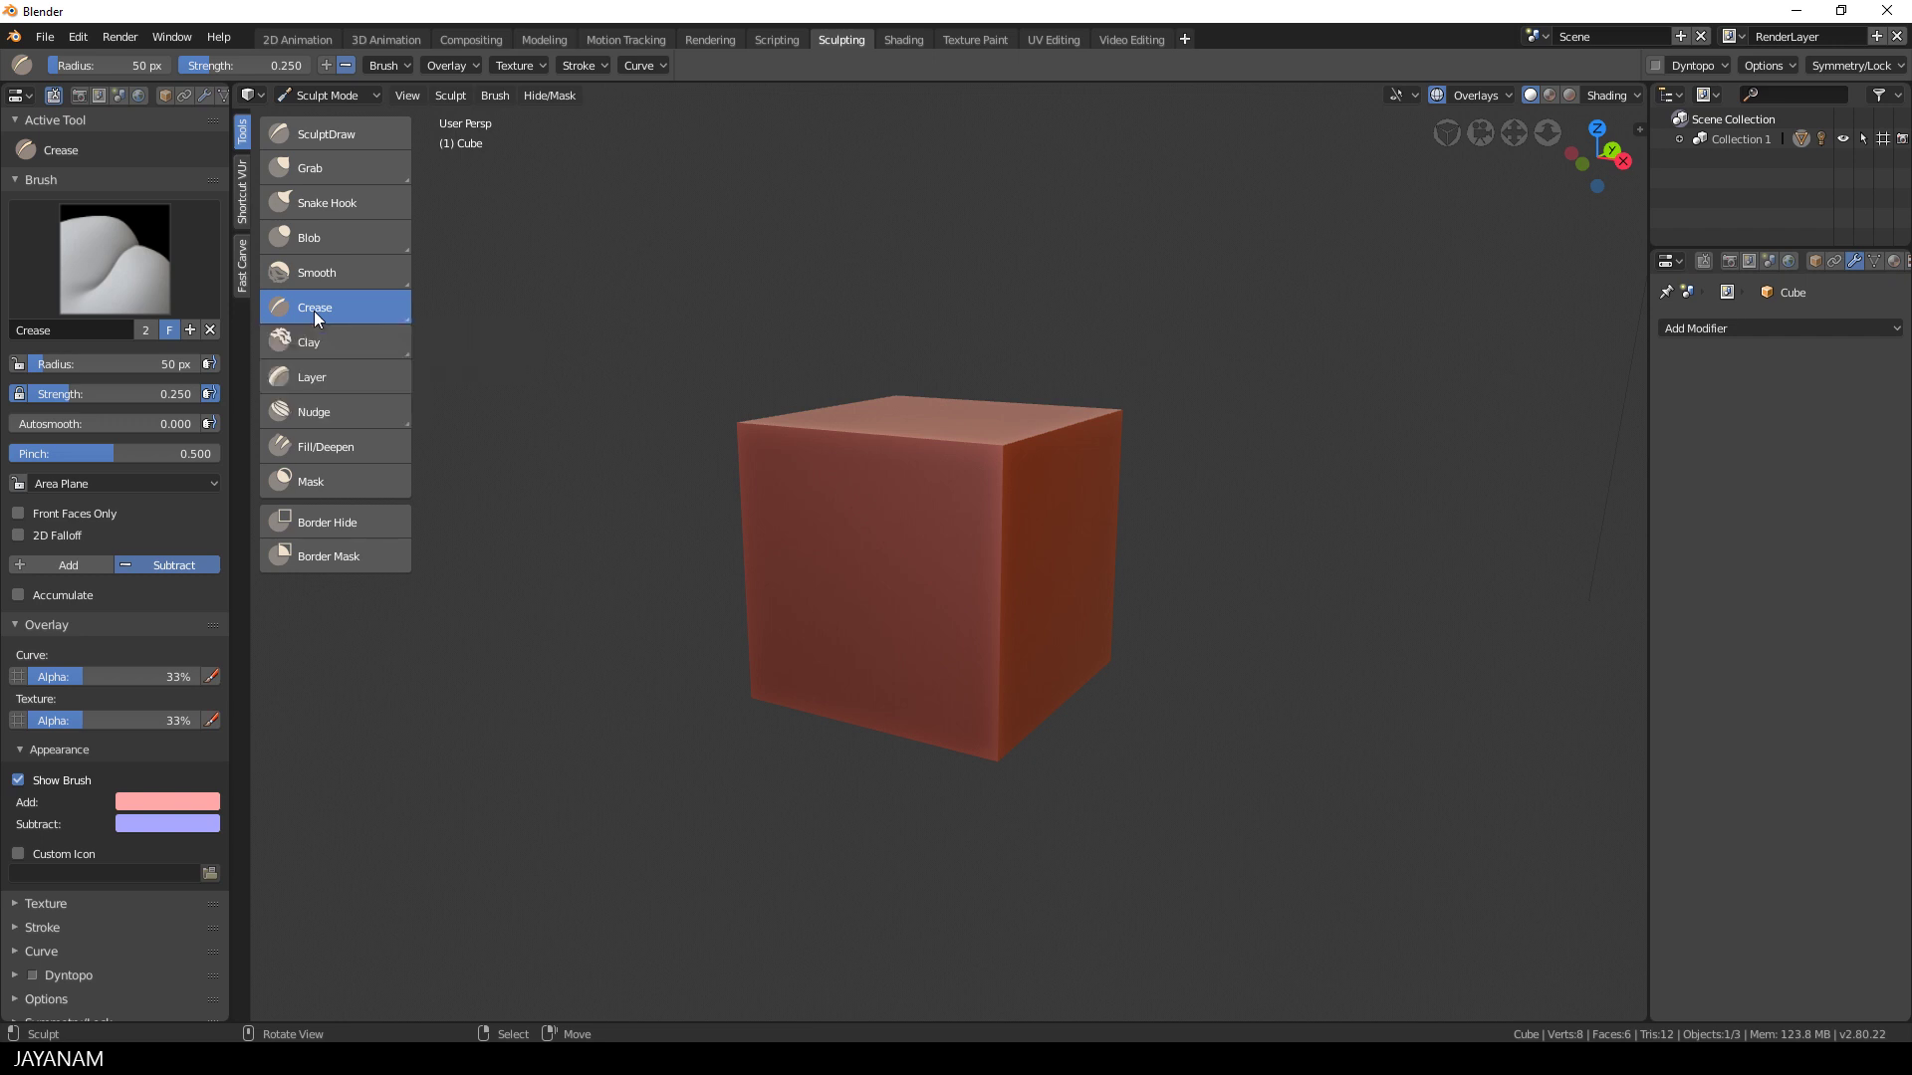
click(40, 38)
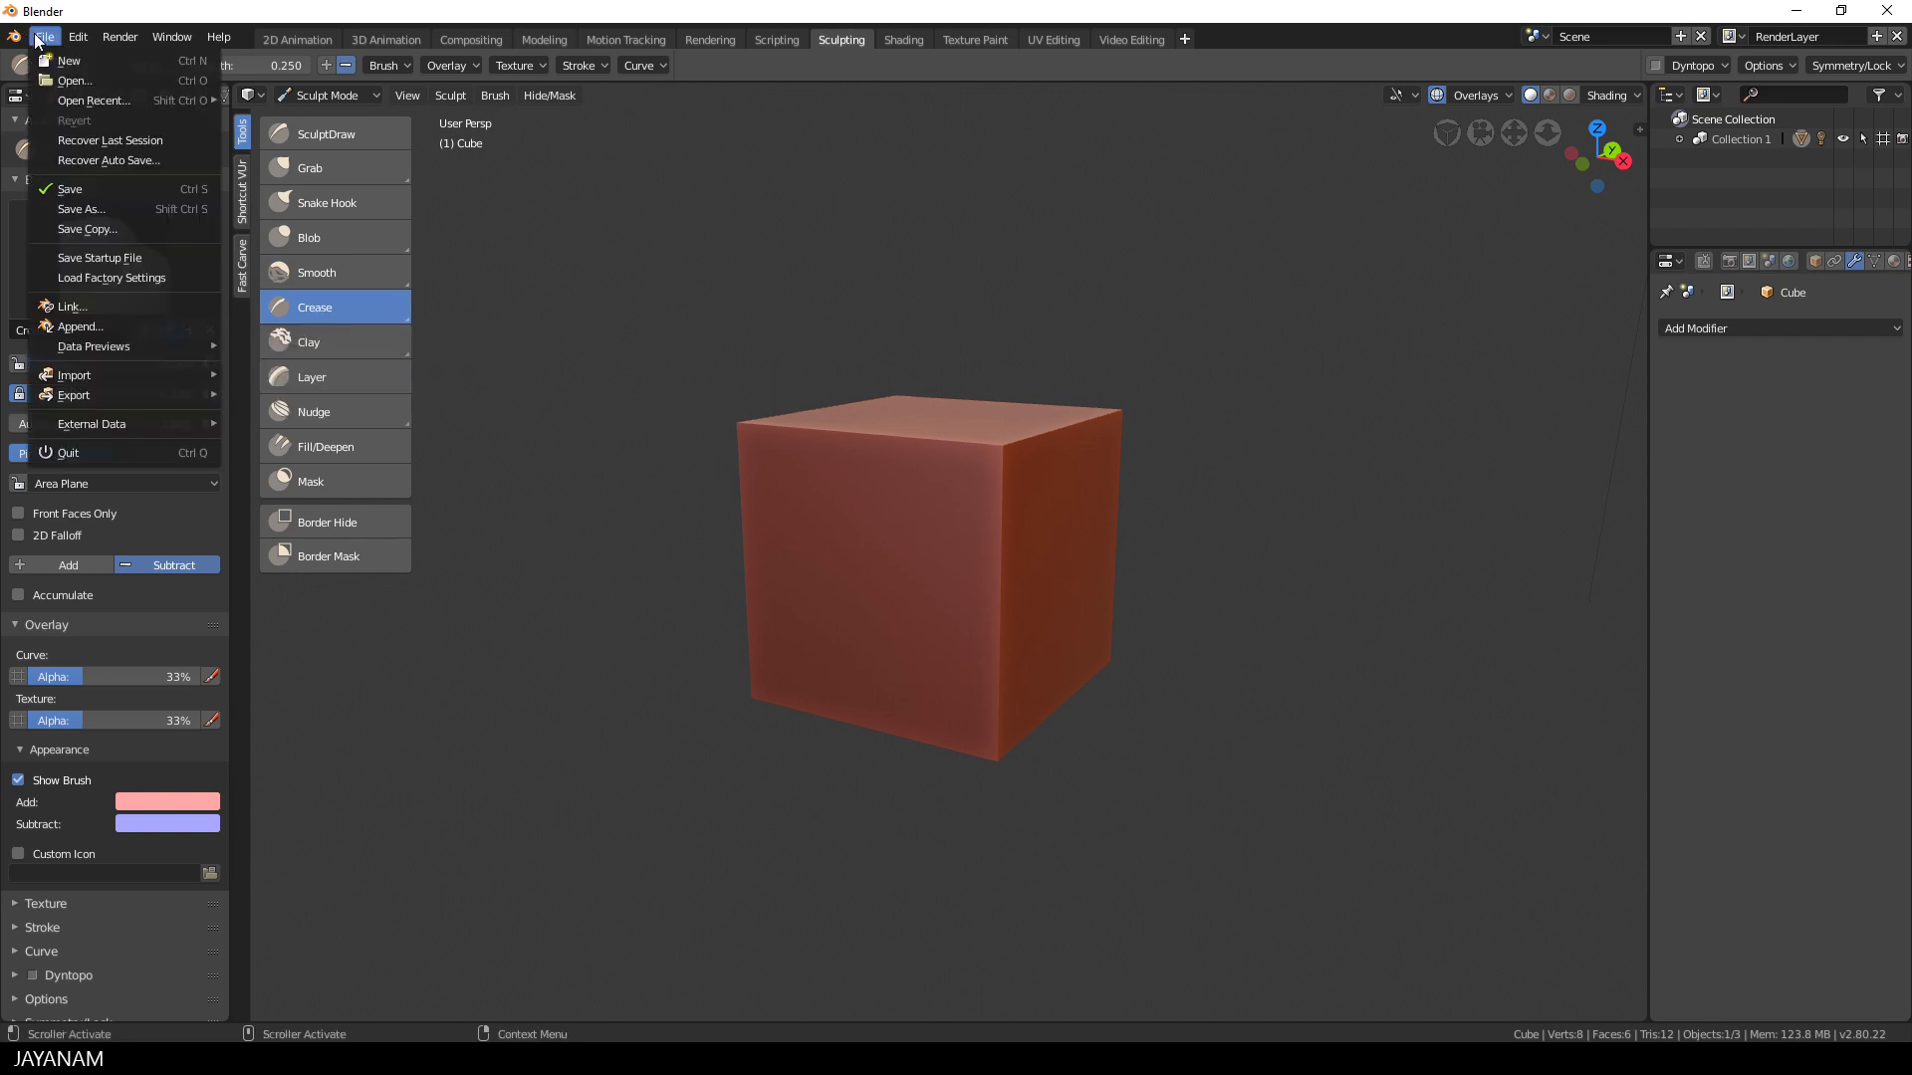
Append the Cracks brush from the Brush folder of Brushes_Demo.blend into the current file.
click(120, 326)
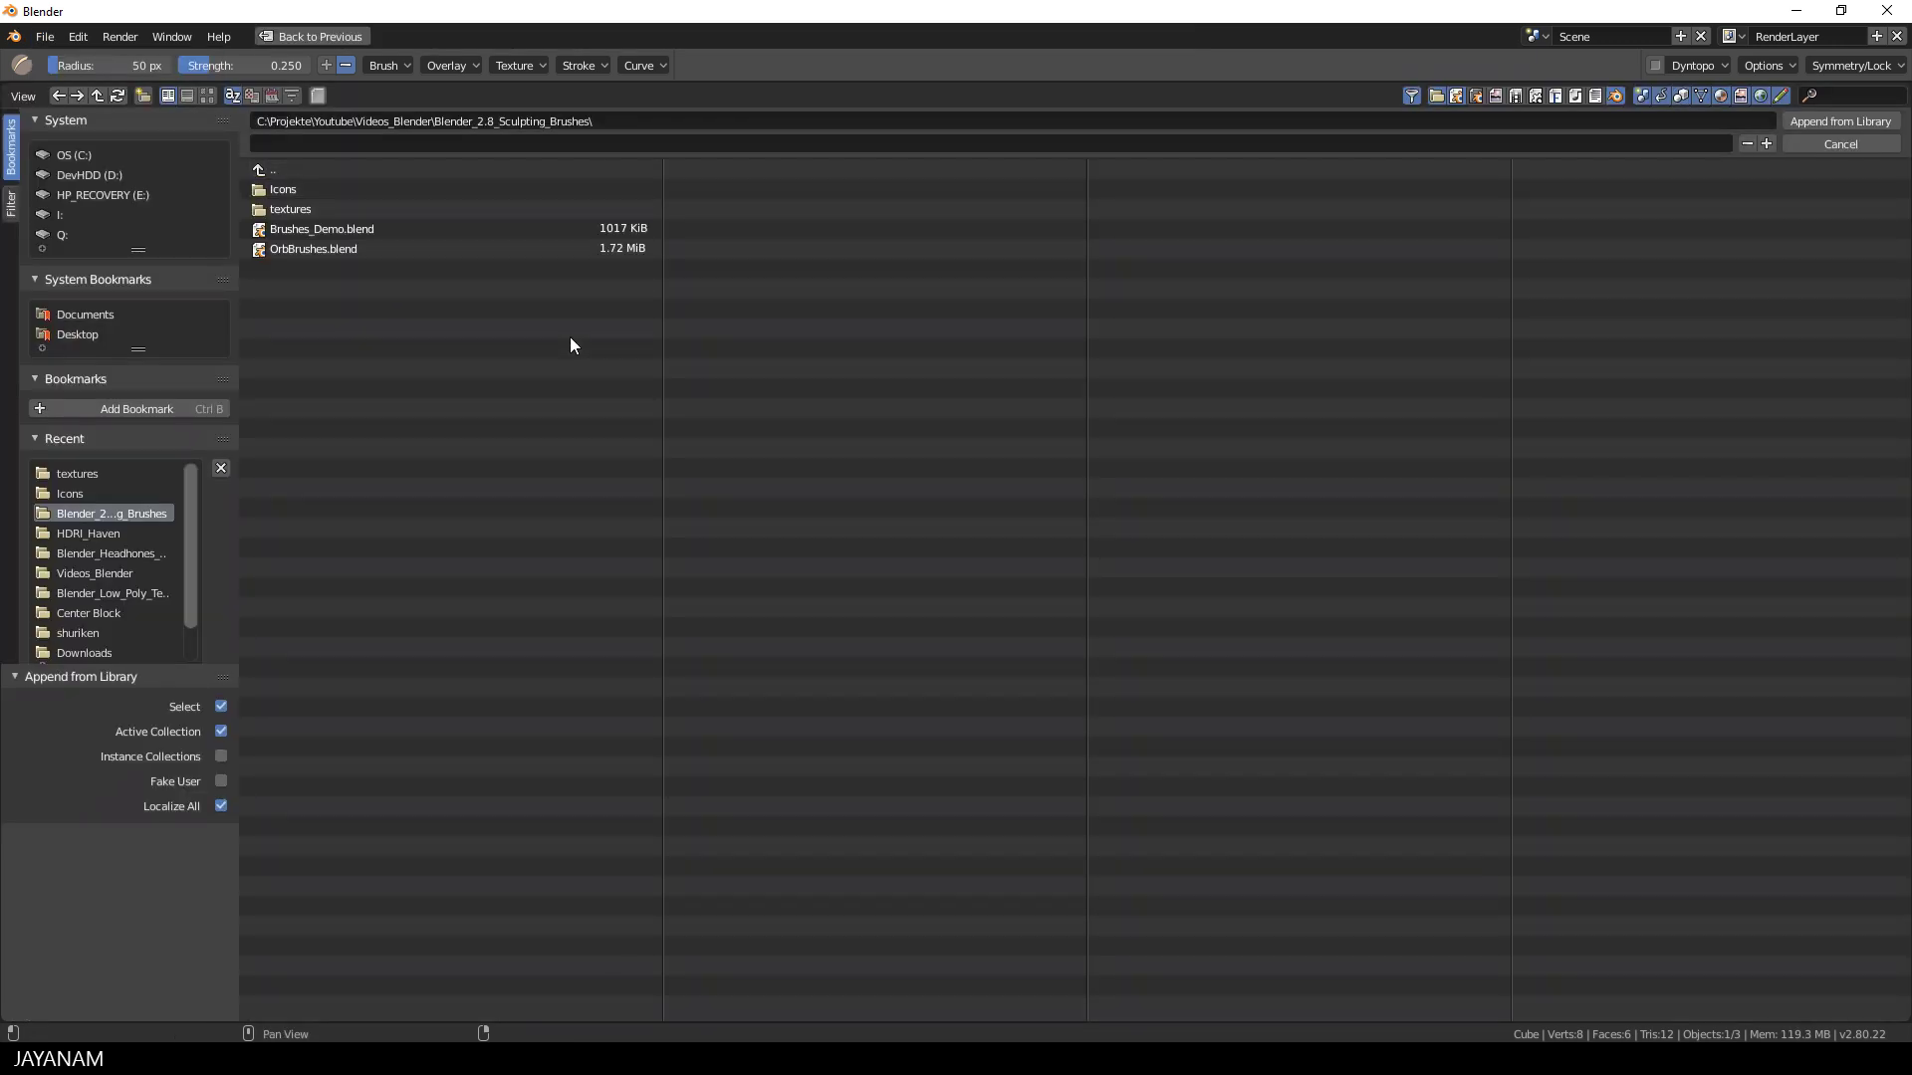
double_click(327, 229)
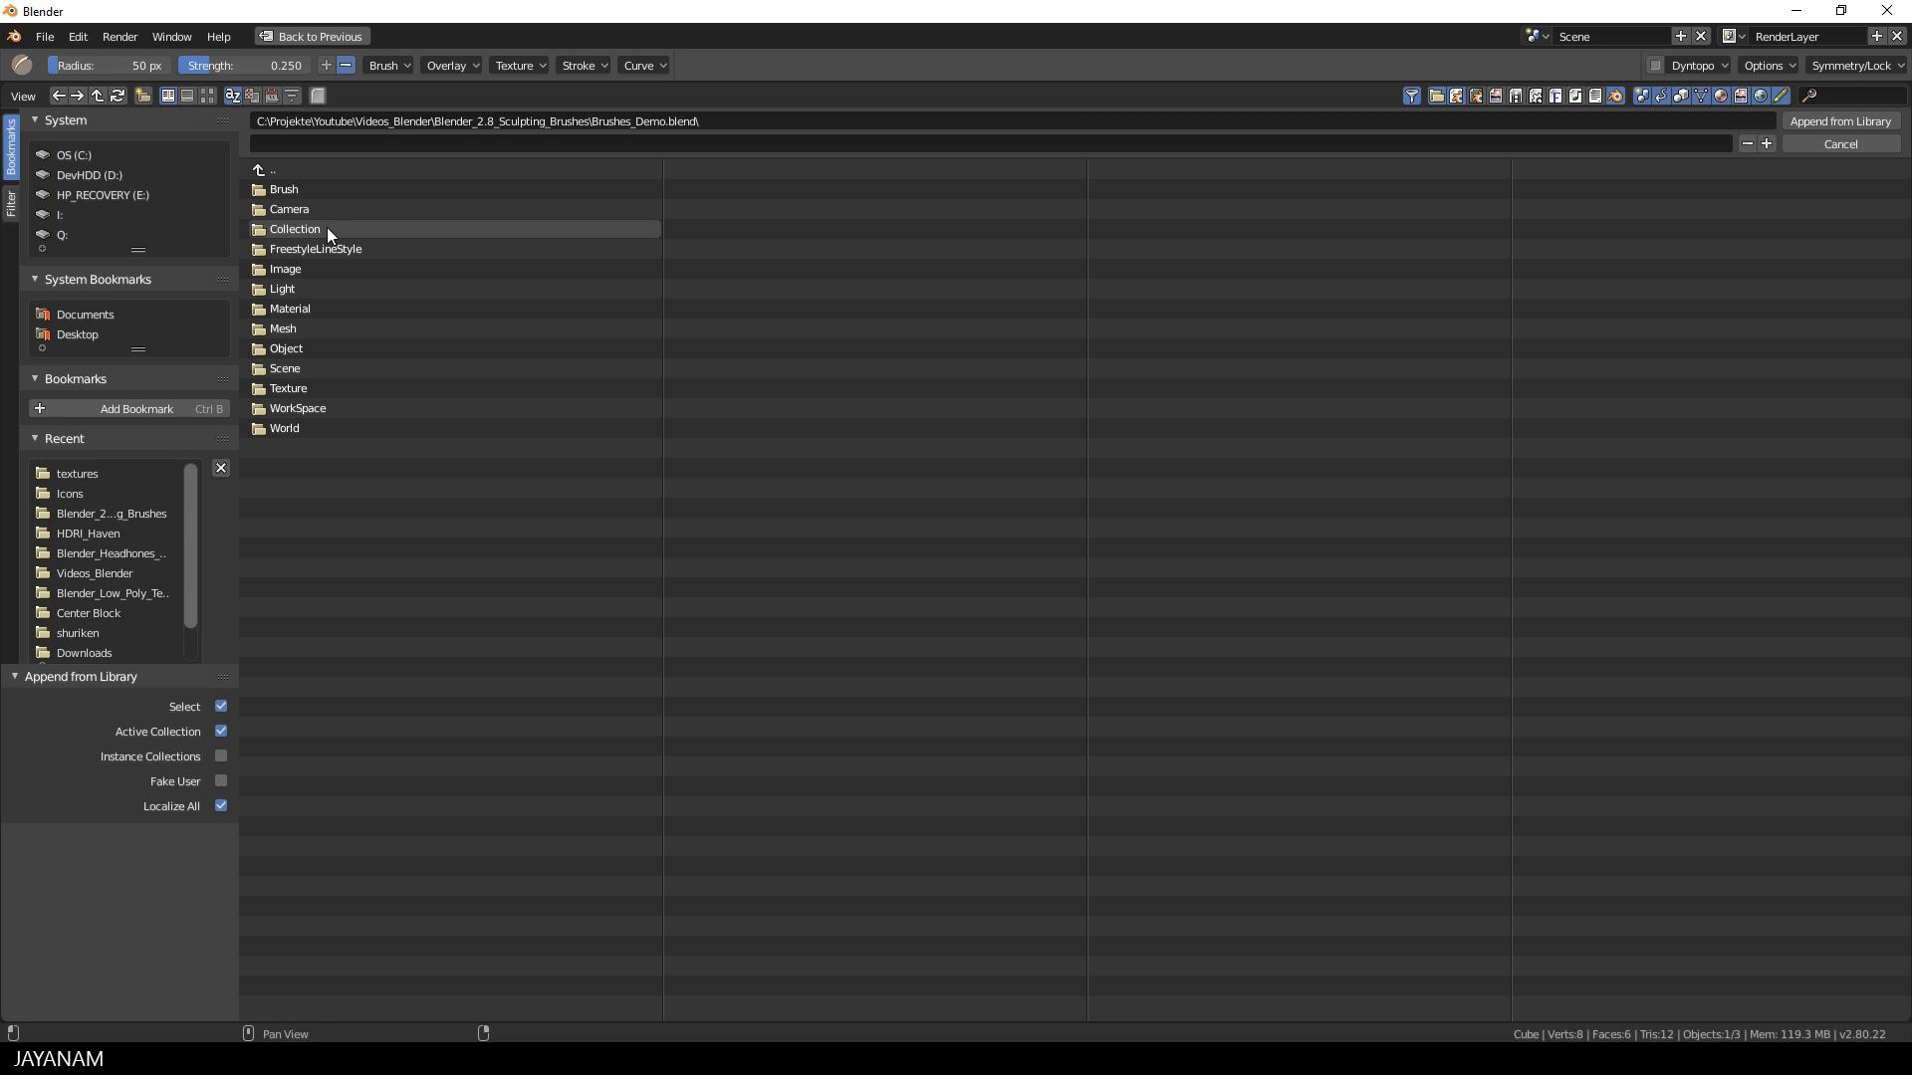
click(278, 189)
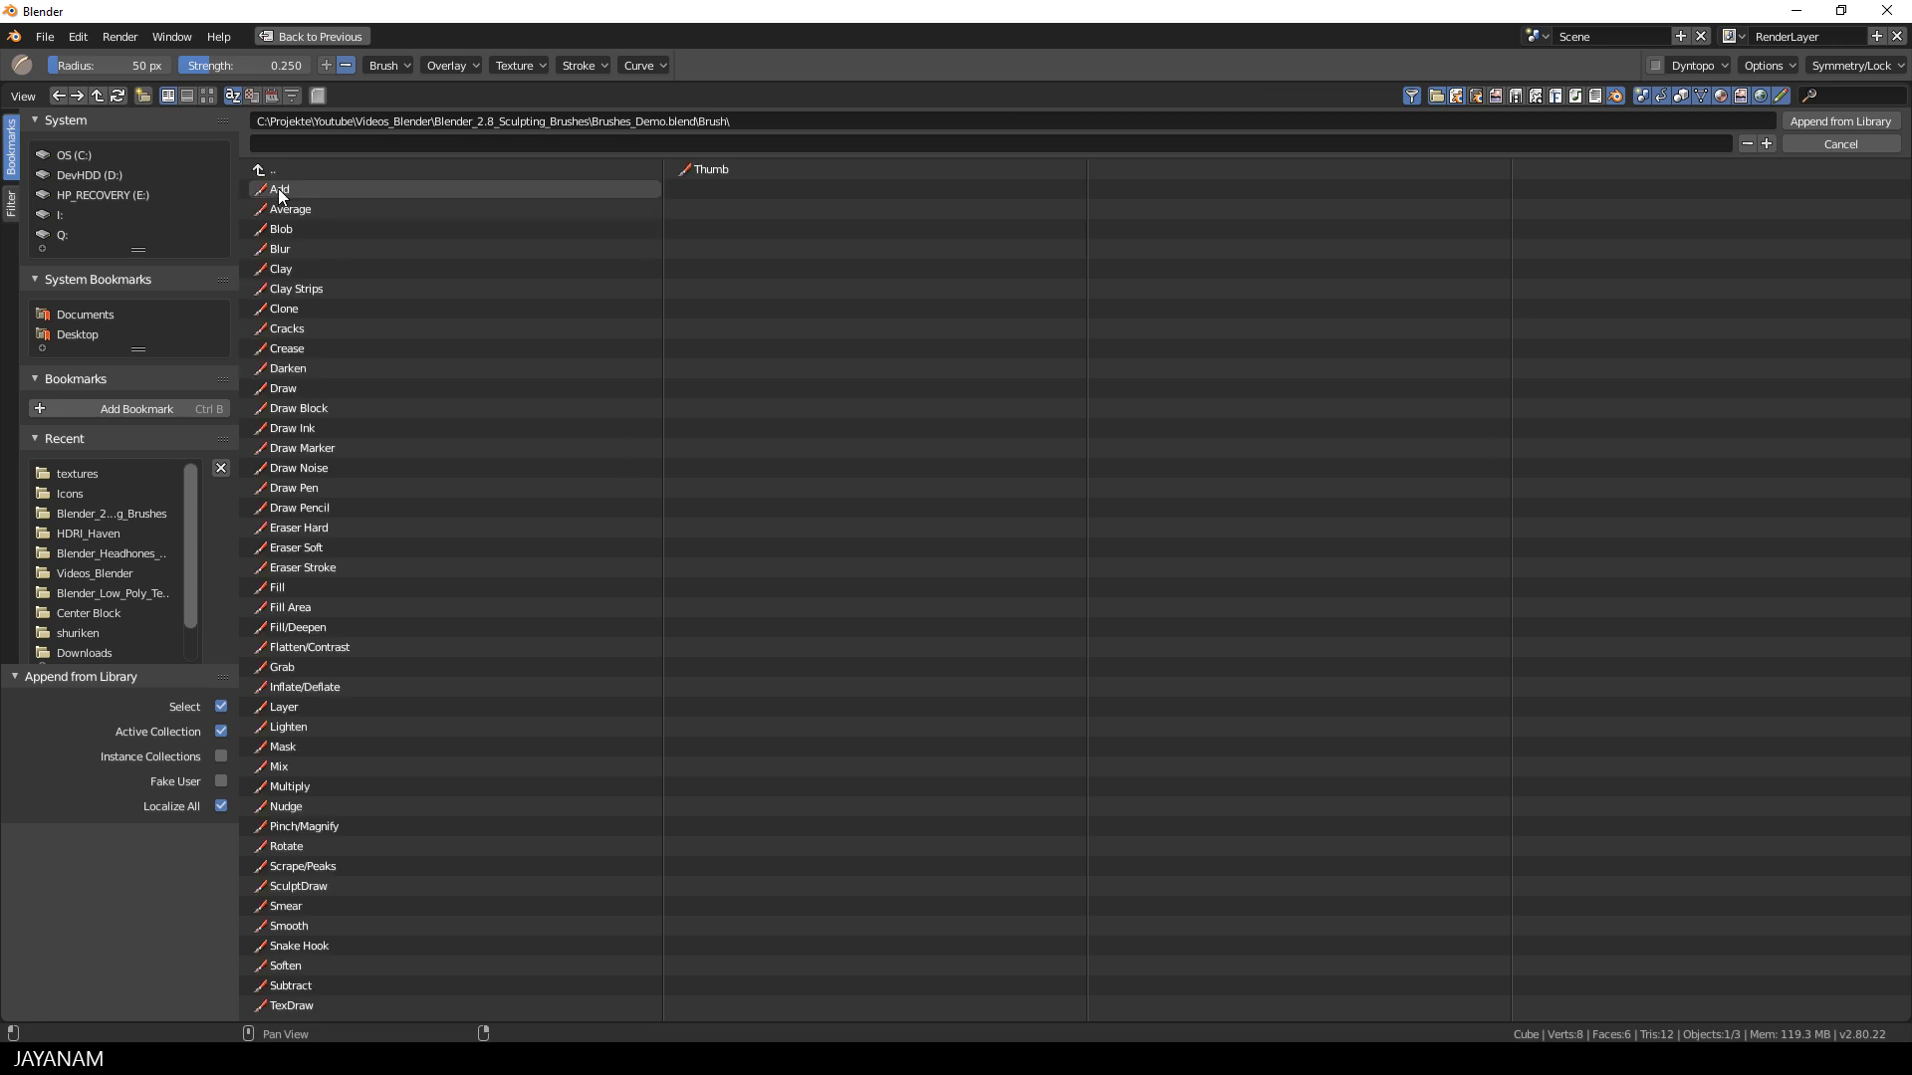
click(292, 330)
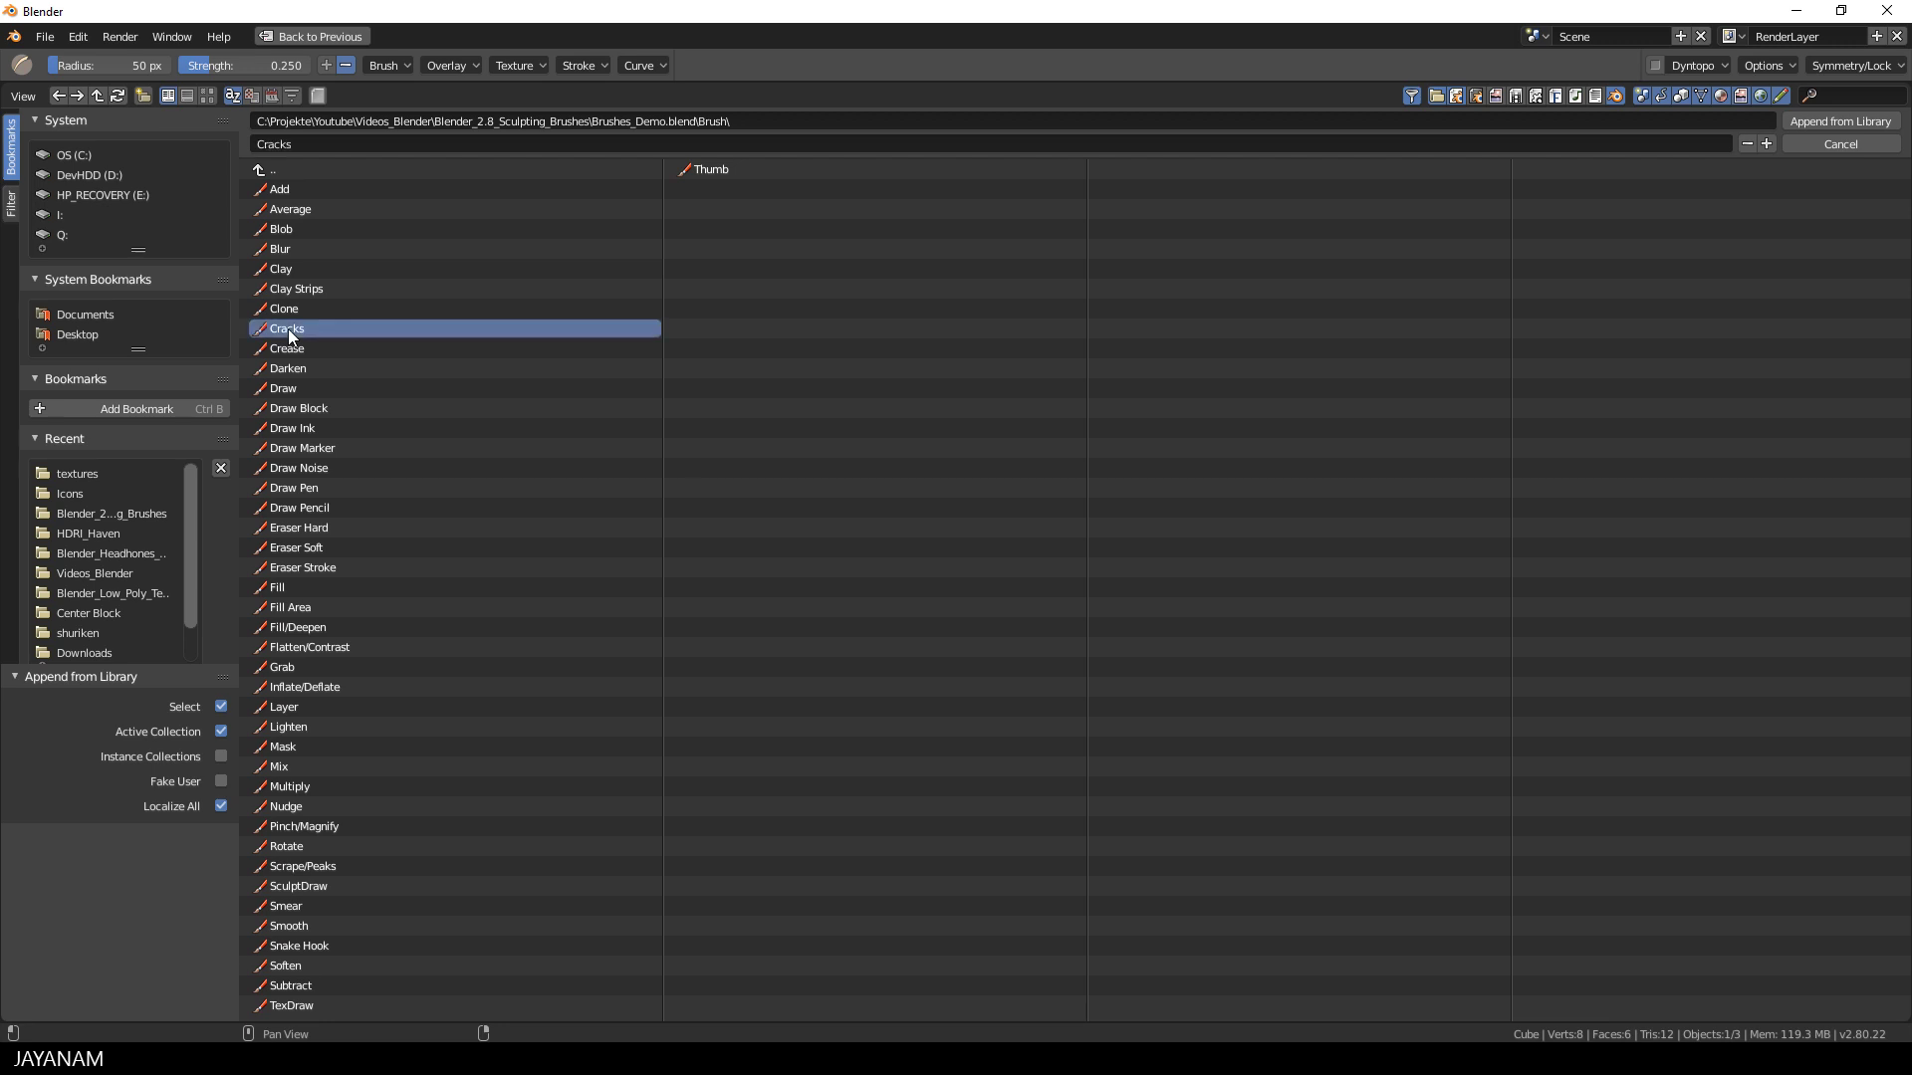
click(1842, 122)
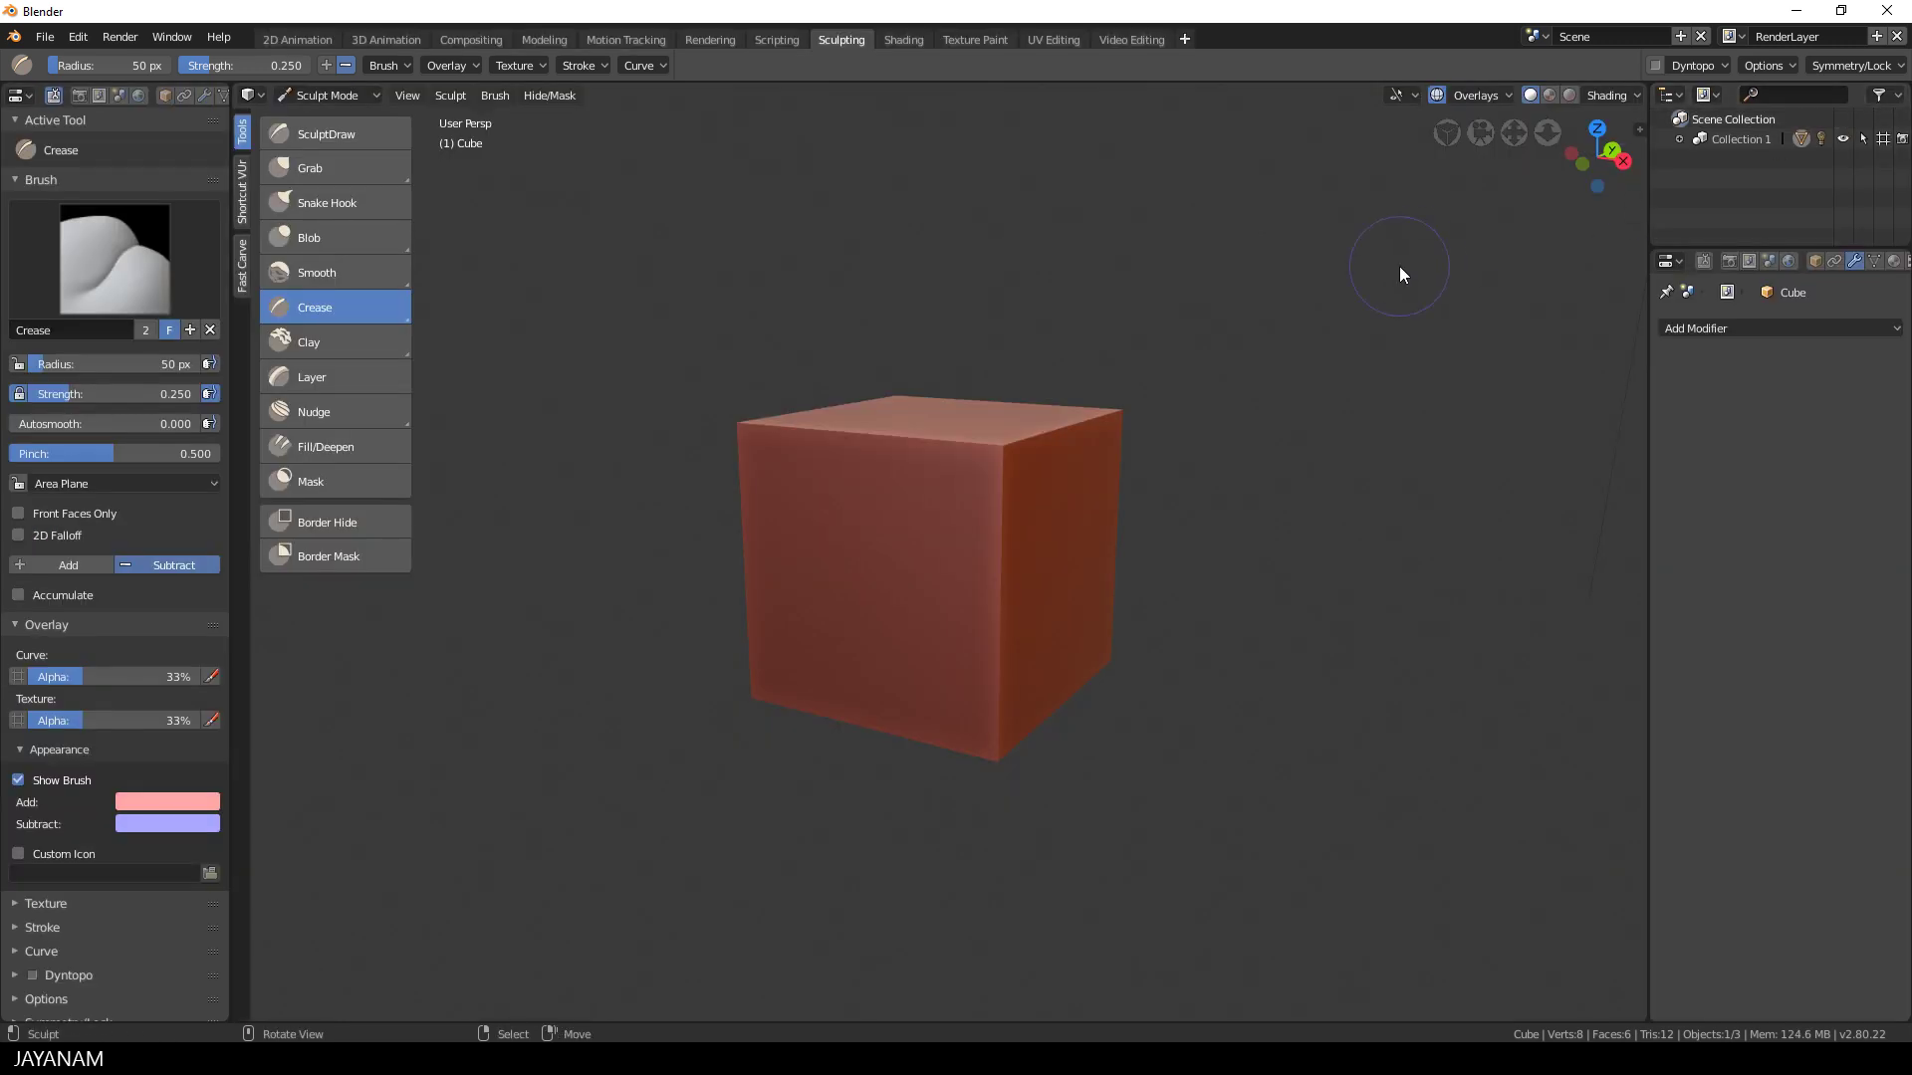
Make the appended Cracks brush active and enable Dynamic Topology with a 10.60 px detail size.
middle_drag(1173, 291, 1147, 319)
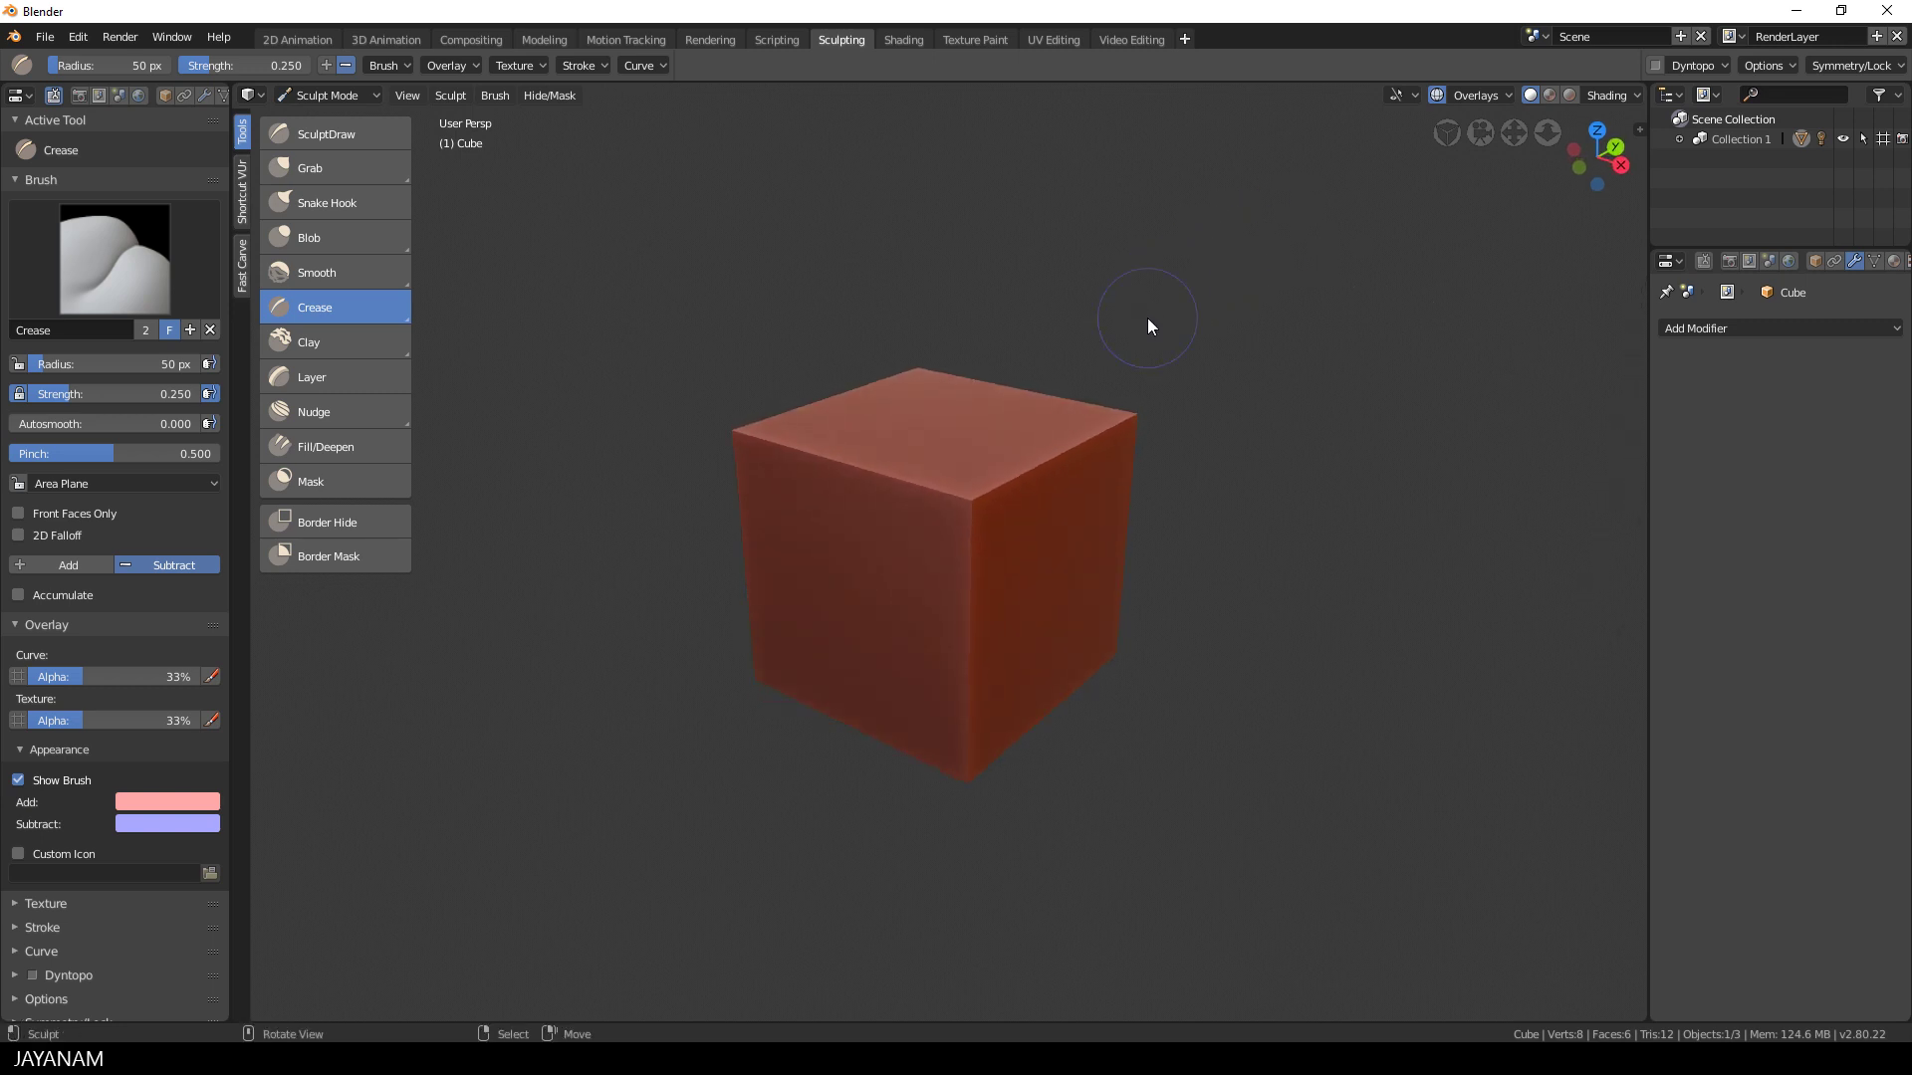
drag(313, 302, 340, 359)
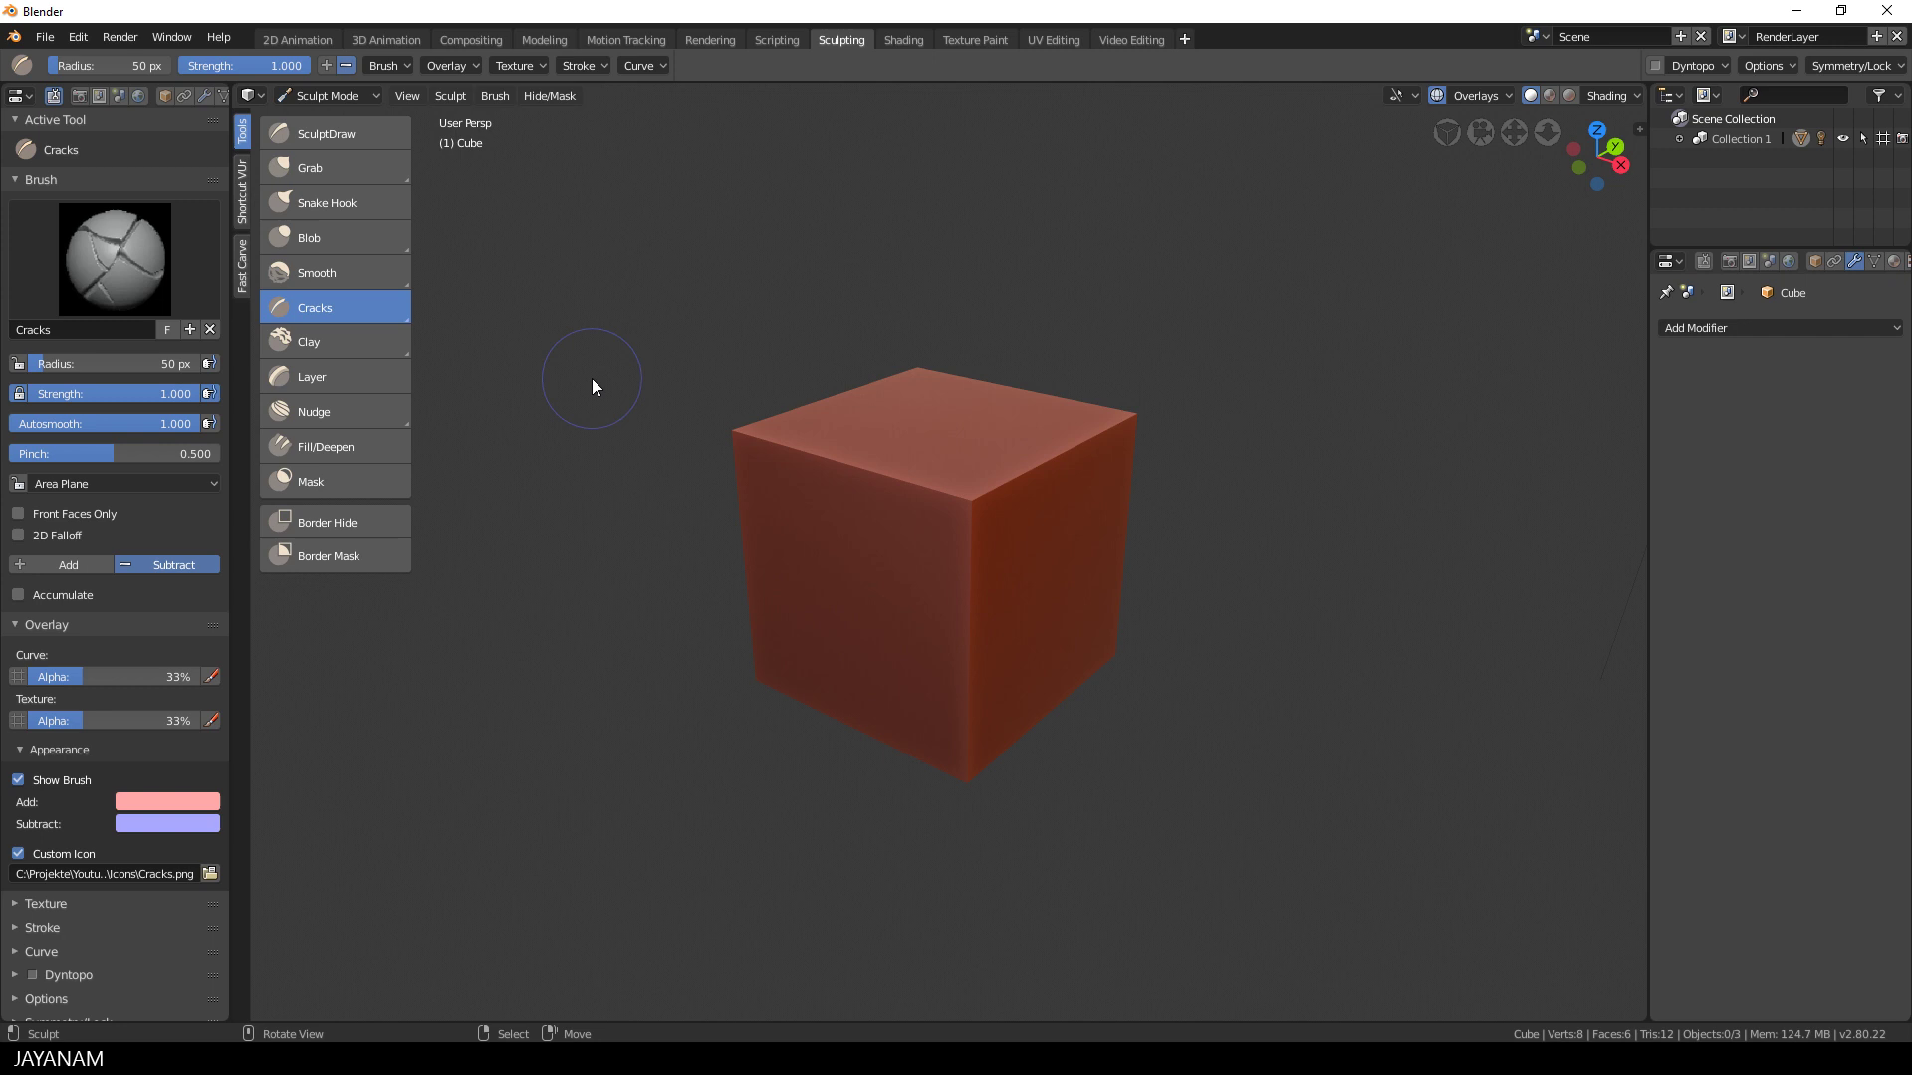
click(1657, 64)
click(1675, 68)
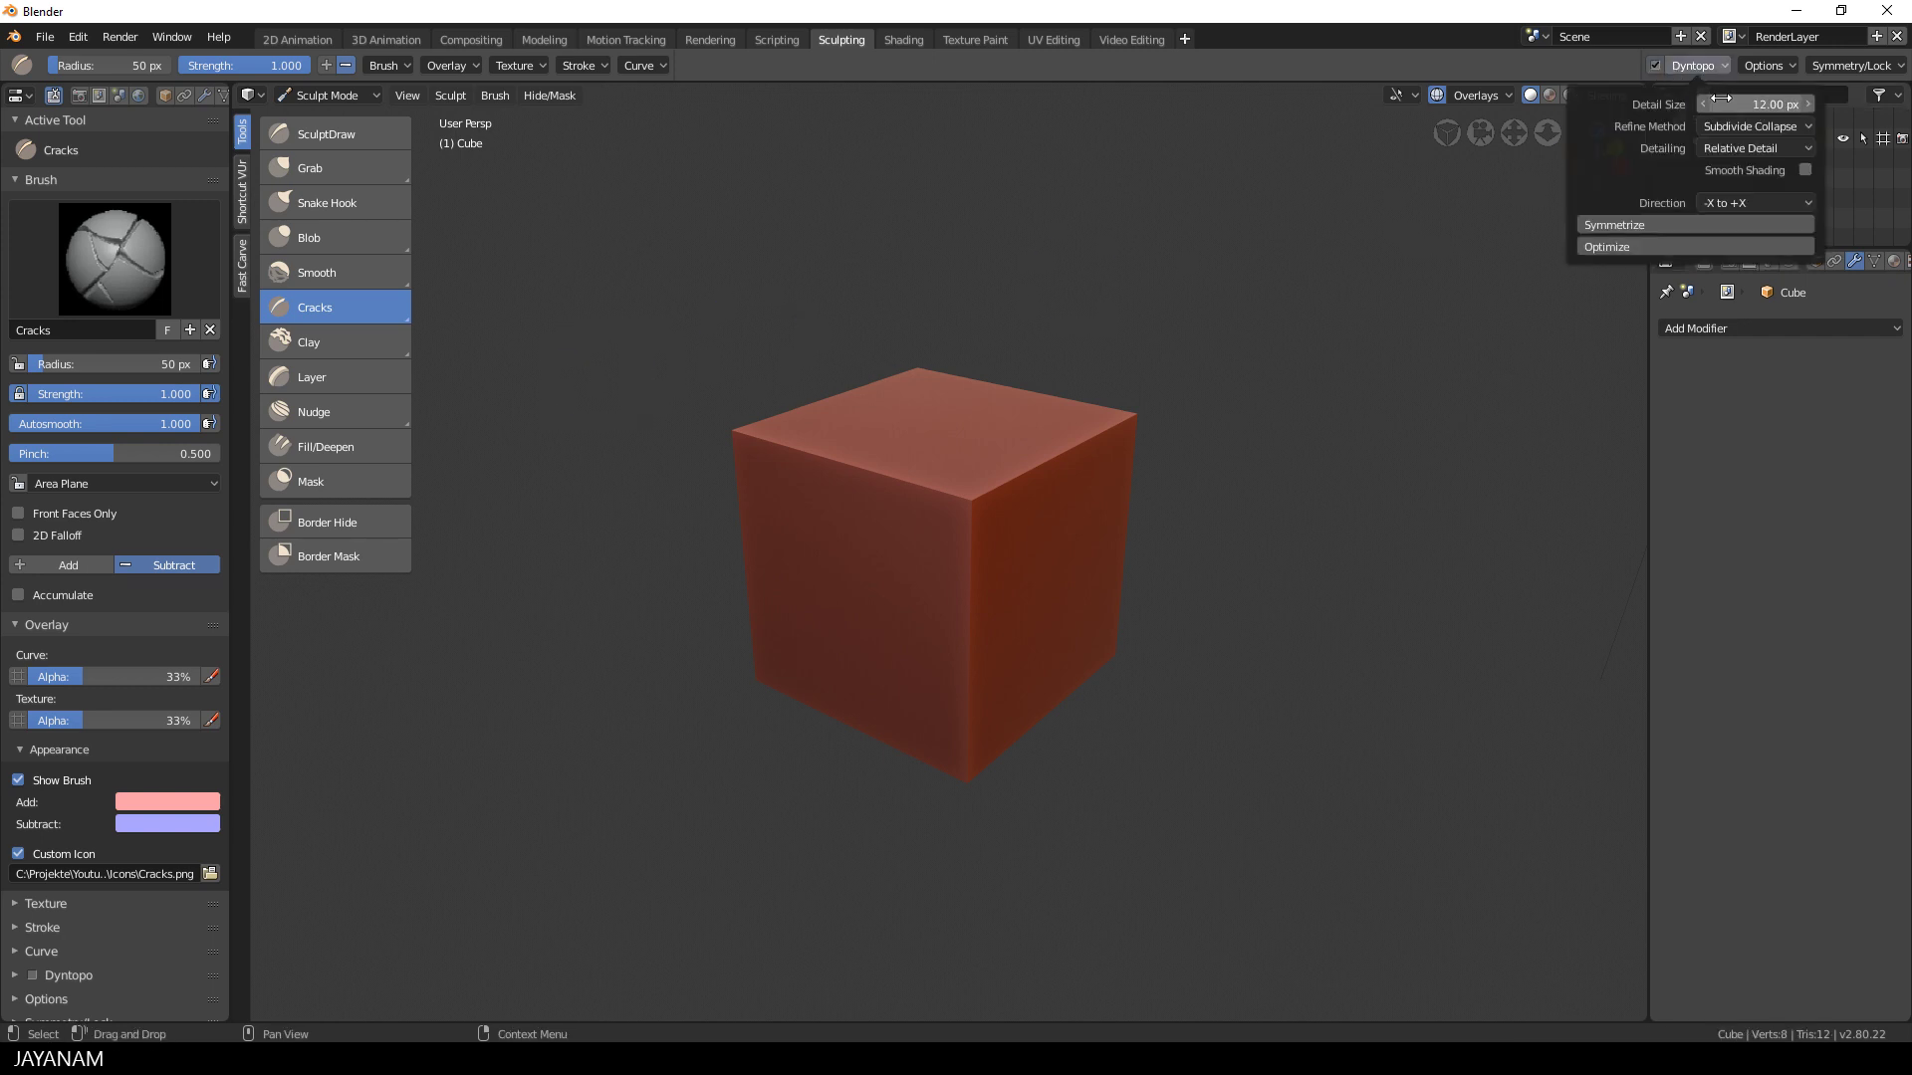
drag(1758, 103, 1713, 104)
Carve a crack along the cube's top-left edge and across the top face, resizing the brush to 20 px then 73 px.
middle_drag(1277, 362, 887, 530)
mouse_move(888, 530)
mouse_down()
mouse_move(994, 489)
mouse_move(840, 544)
mouse_move(935, 522)
mouse_move(851, 453)
mouse_move(921, 502)
mouse_move(845, 506)
mouse_move(968, 505)
mouse_move(837, 401)
mouse_move(794, 392)
mouse_move(920, 468)
mouse_move(852, 407)
mouse_move(992, 530)
mouse_up()
key(f)
click(995, 494)
mouse_move(992, 530)
middle_down()
mouse_move(732, 505)
mouse_move(747, 466)
middle_up()
key(f)
click(747, 466)
Carve deep grooves down the front-left face, then shrink the brush to 25 px for ridges on the right face.
mouse_move(747, 466)
mouse_down()
mouse_move(876, 674)
mouse_move(929, 680)
mouse_move(912, 558)
mouse_move(895, 610)
mouse_move(786, 682)
mouse_move(869, 552)
mouse_move(769, 524)
mouse_move(811, 481)
mouse_move(847, 680)
mouse_move(959, 652)
mouse_move(1062, 670)
mouse_move(916, 656)
mouse_move(838, 682)
mouse_move(863, 453)
mouse_up()
key(f)
click(814, 453)
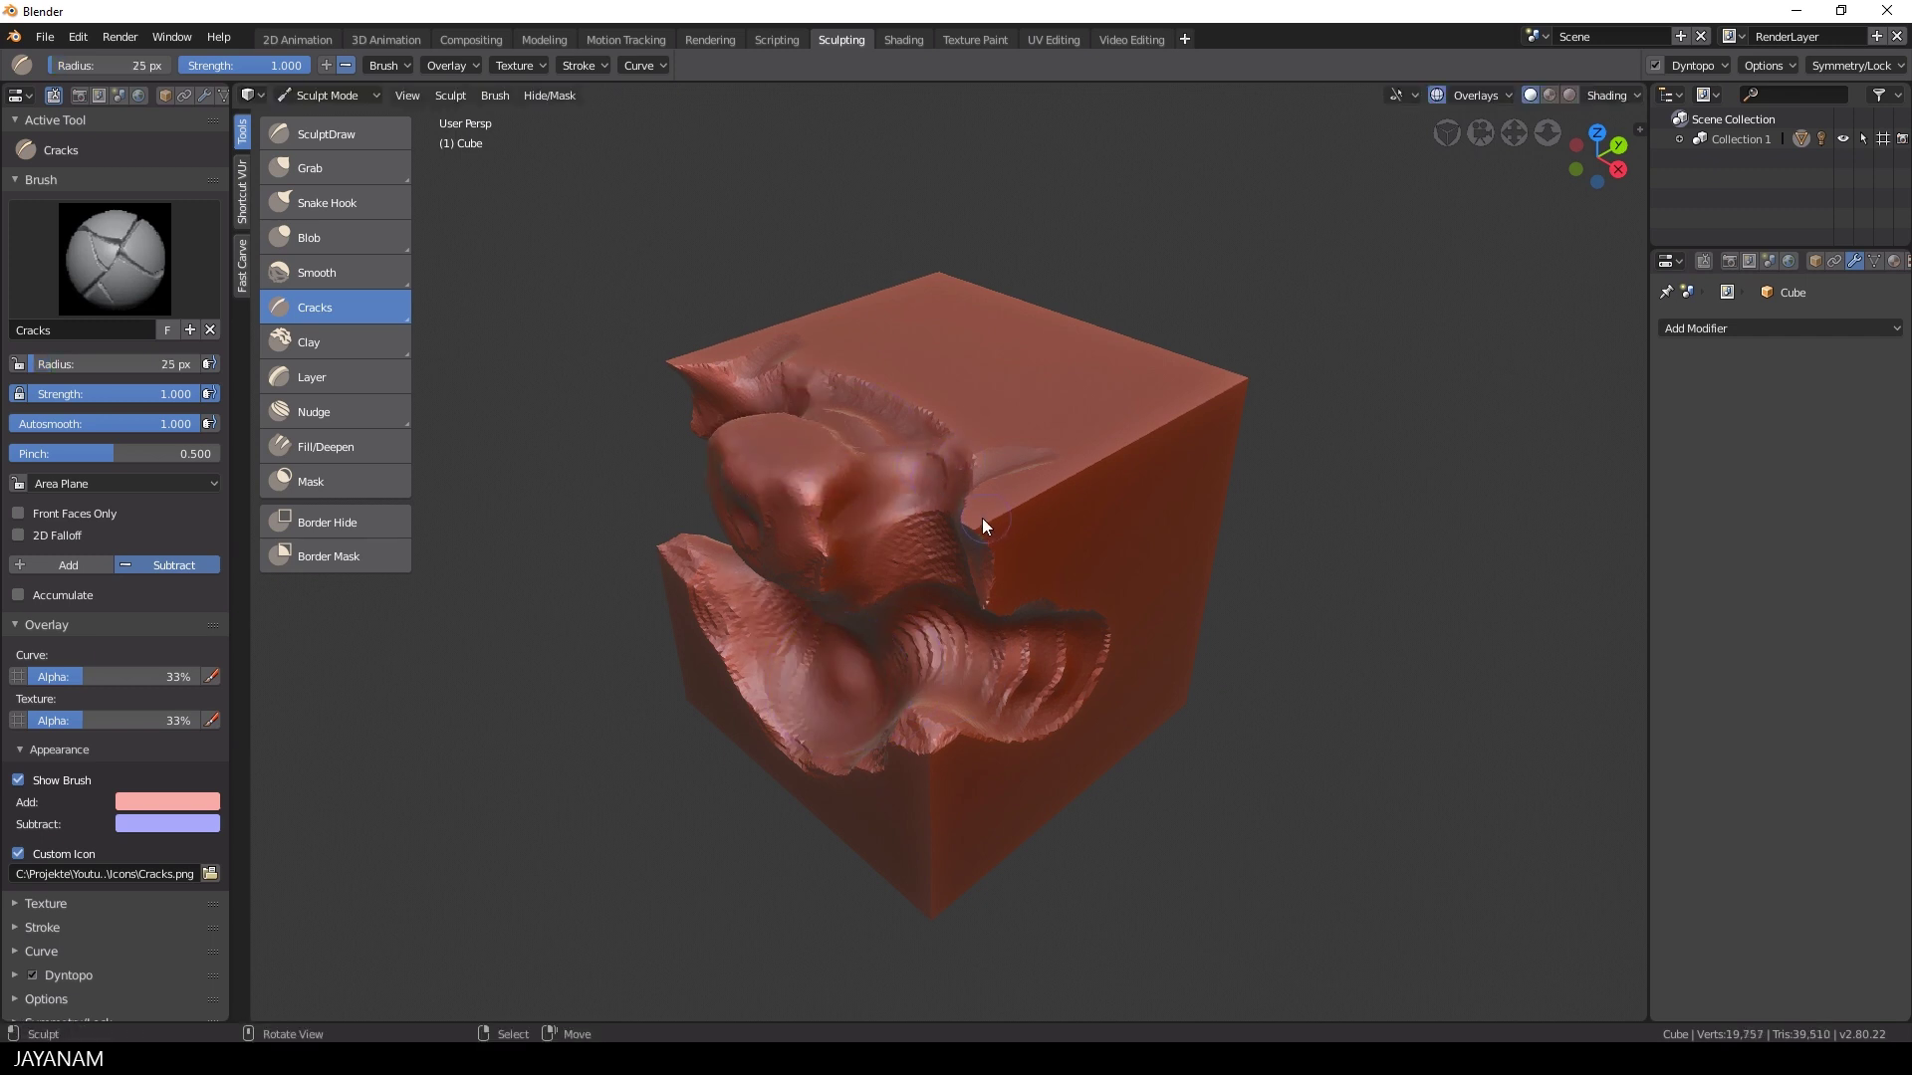
mouse_move(995, 555)
mouse_down()
mouse_move(1133, 660)
mouse_move(1051, 669)
mouse_move(1121, 674)
mouse_move(926, 797)
mouse_move(804, 738)
mouse_move(902, 663)
mouse_move(1009, 470)
mouse_move(706, 360)
mouse_move(1067, 499)
mouse_move(917, 484)
mouse_move(875, 526)
mouse_move(817, 513)
mouse_move(851, 543)
mouse_move(840, 493)
mouse_move(819, 529)
mouse_move(860, 499)
mouse_move(795, 530)
mouse_move(820, 611)
mouse_up()
scroll(821, 612, up, 2)
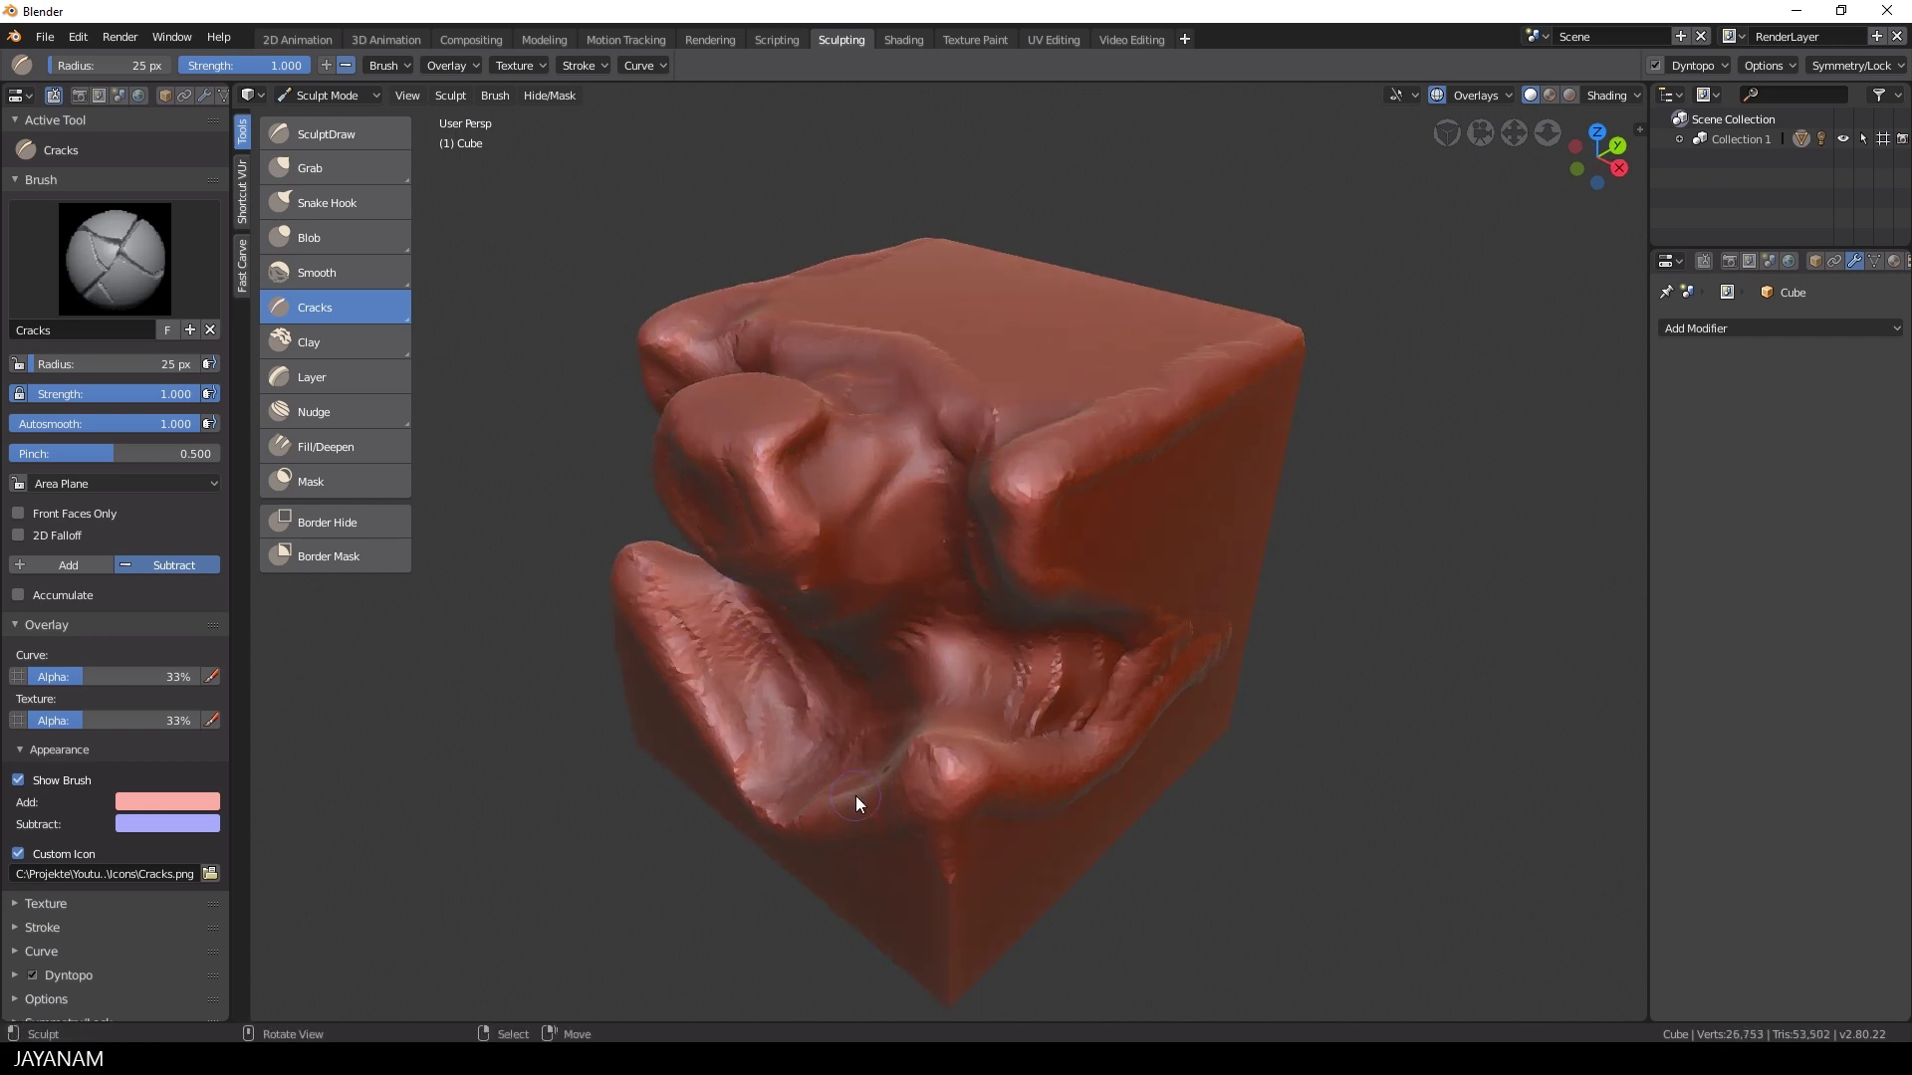